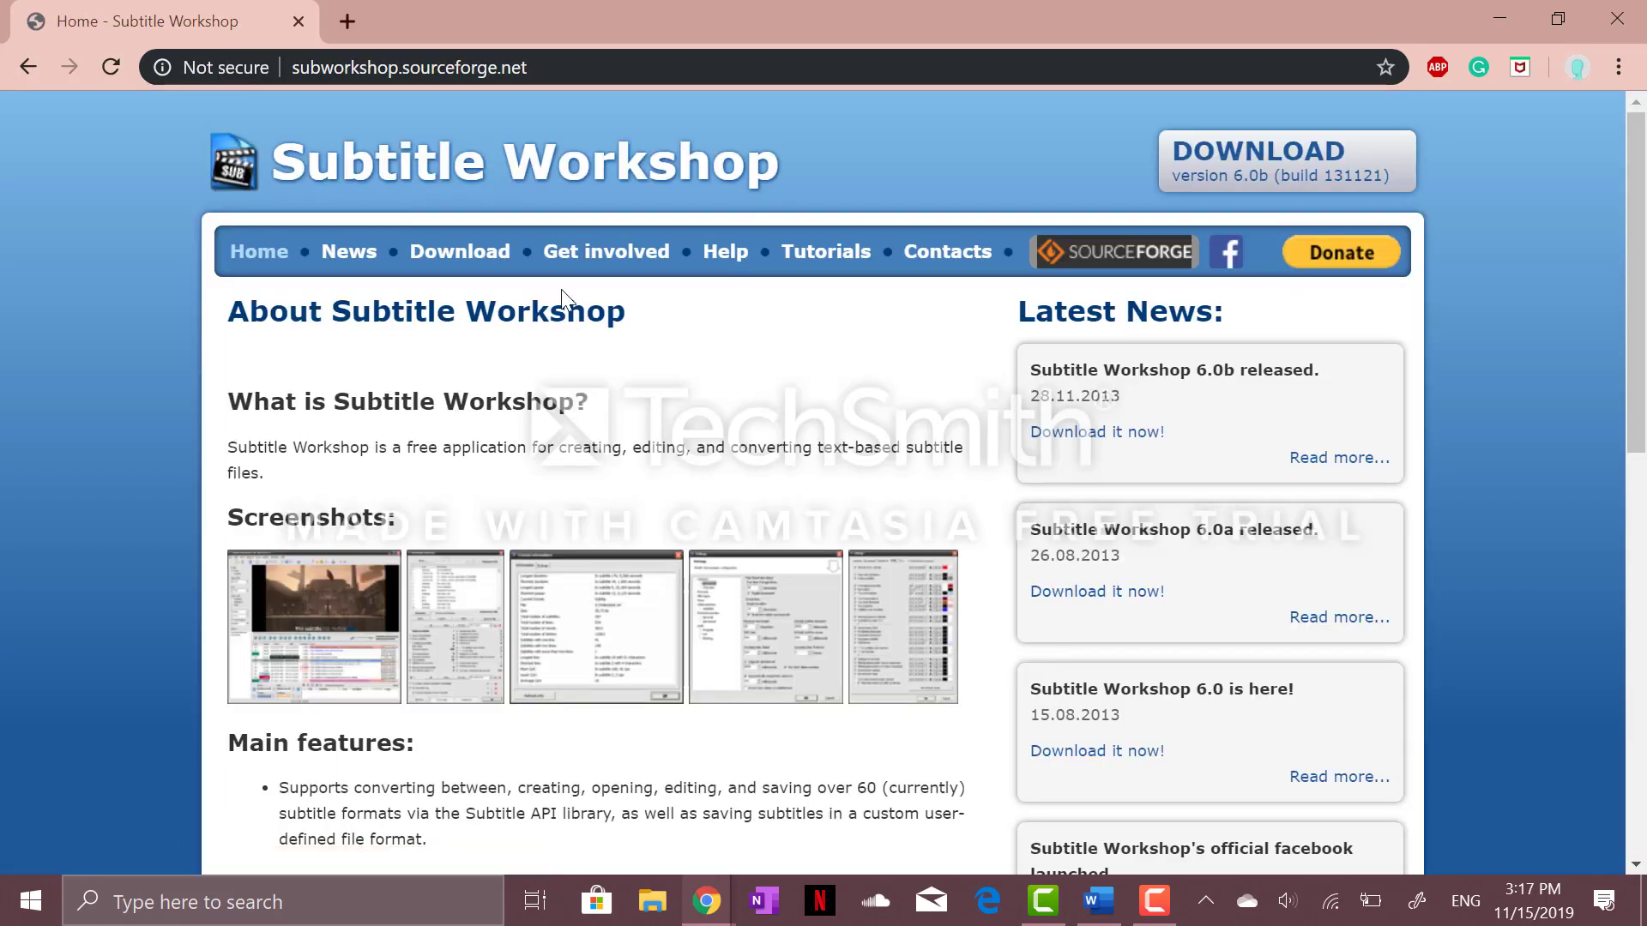
- Download the Subtitle Workshop 6.0b (build 131121) installer from the website's download page
left_click(460, 257)
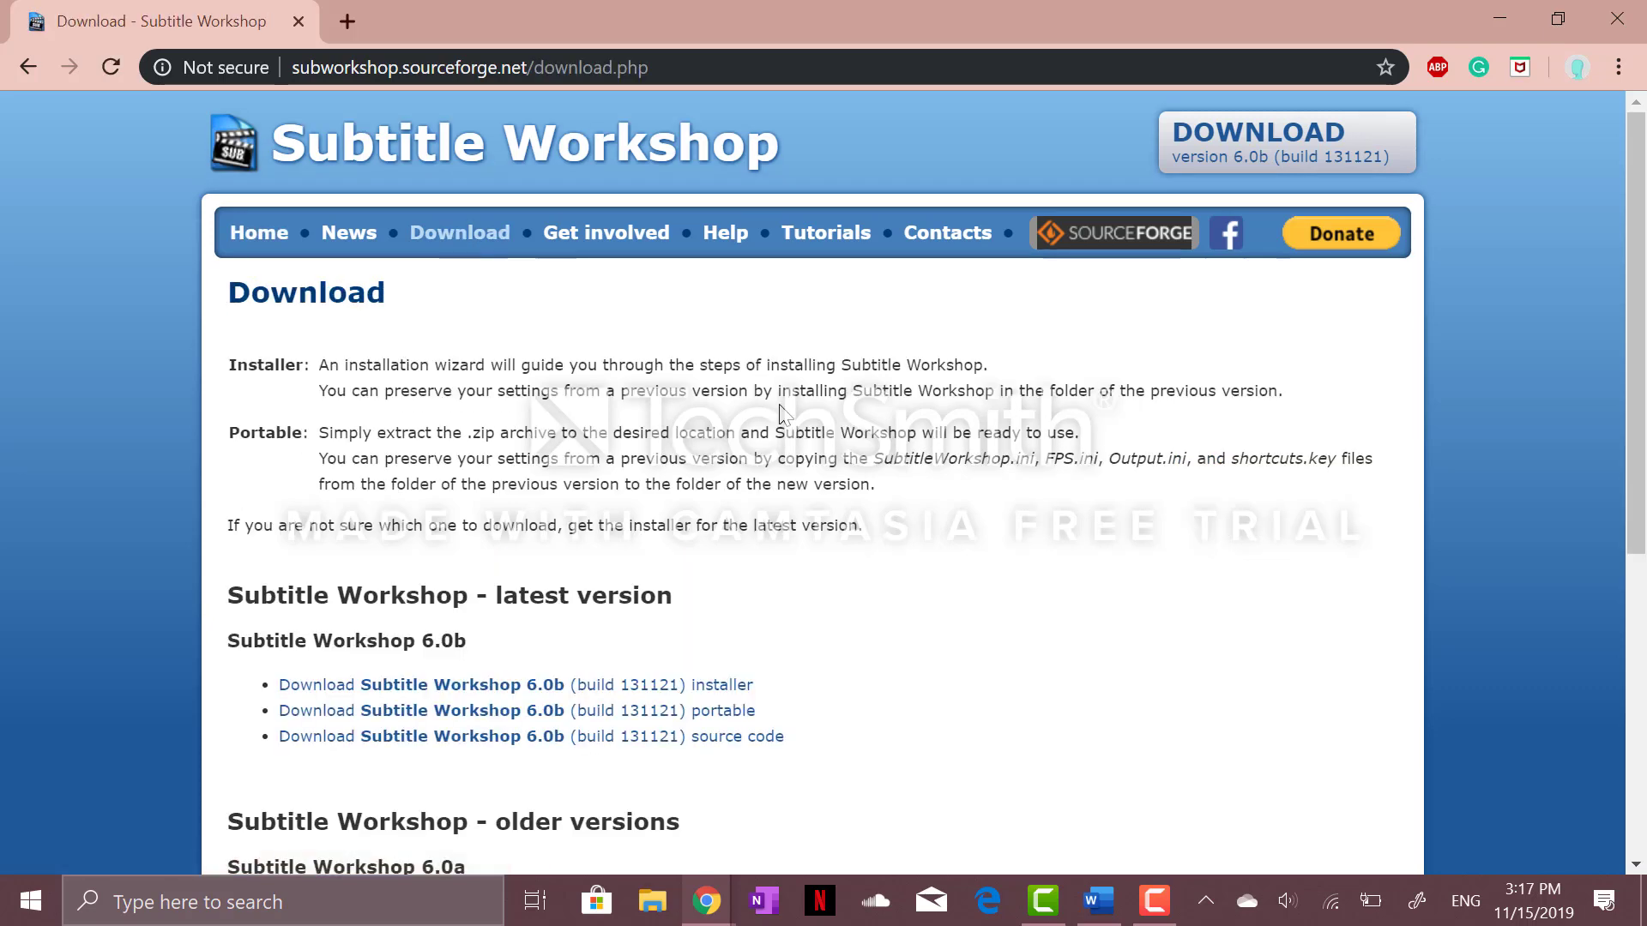
scroll(1339, 413, "down", 2)
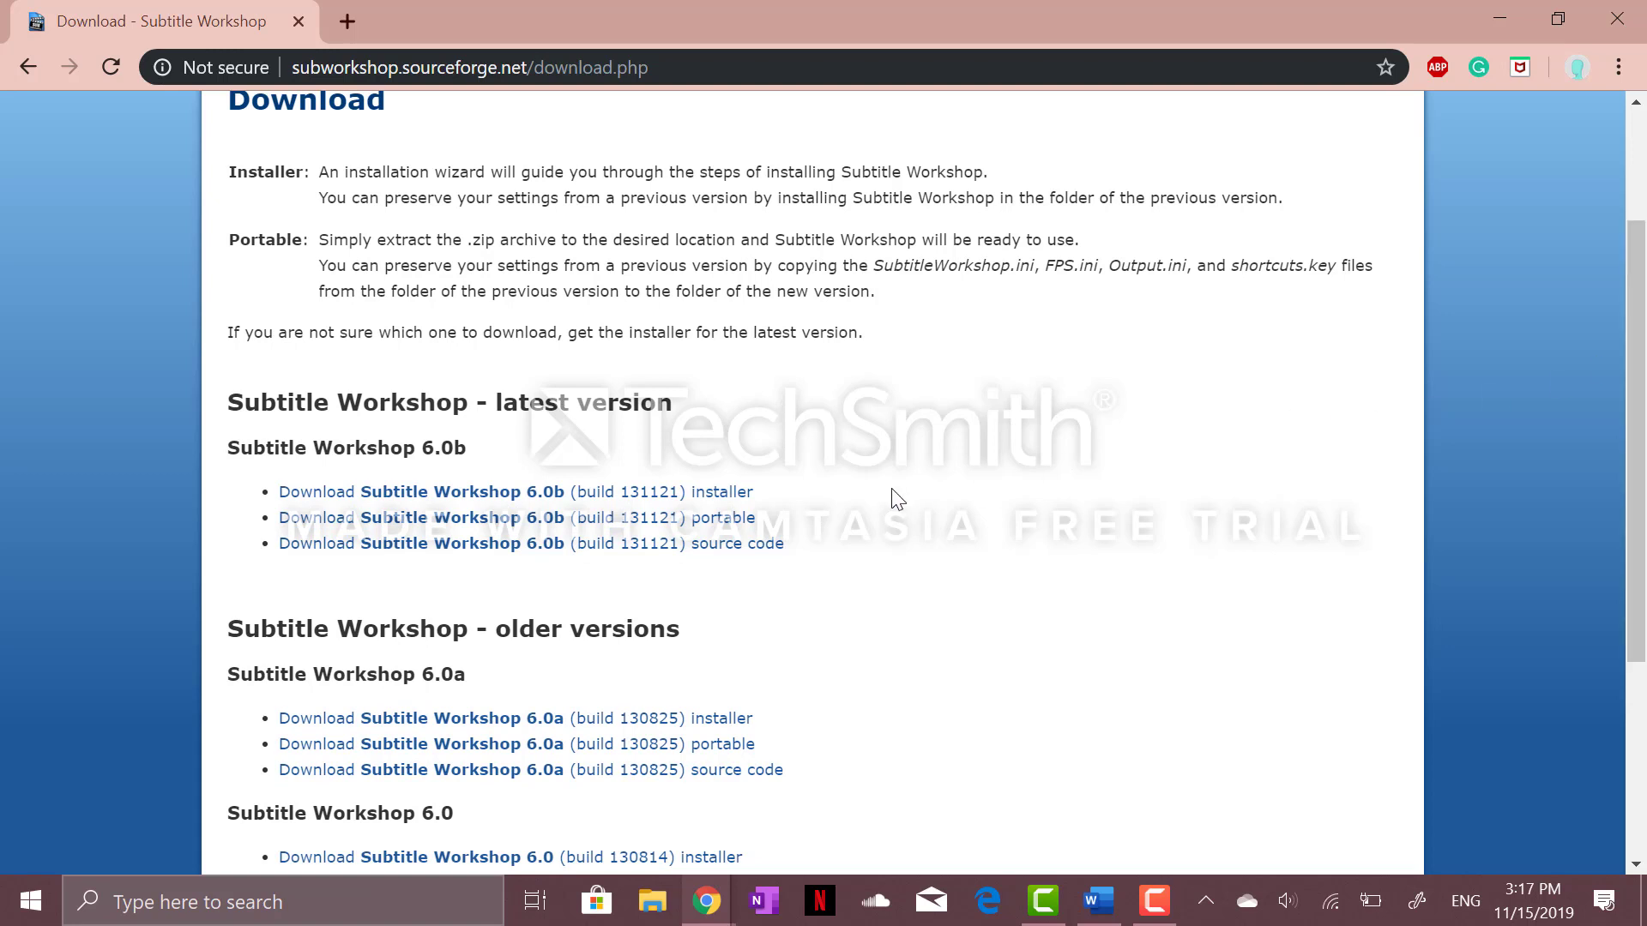
left_click(568, 496)
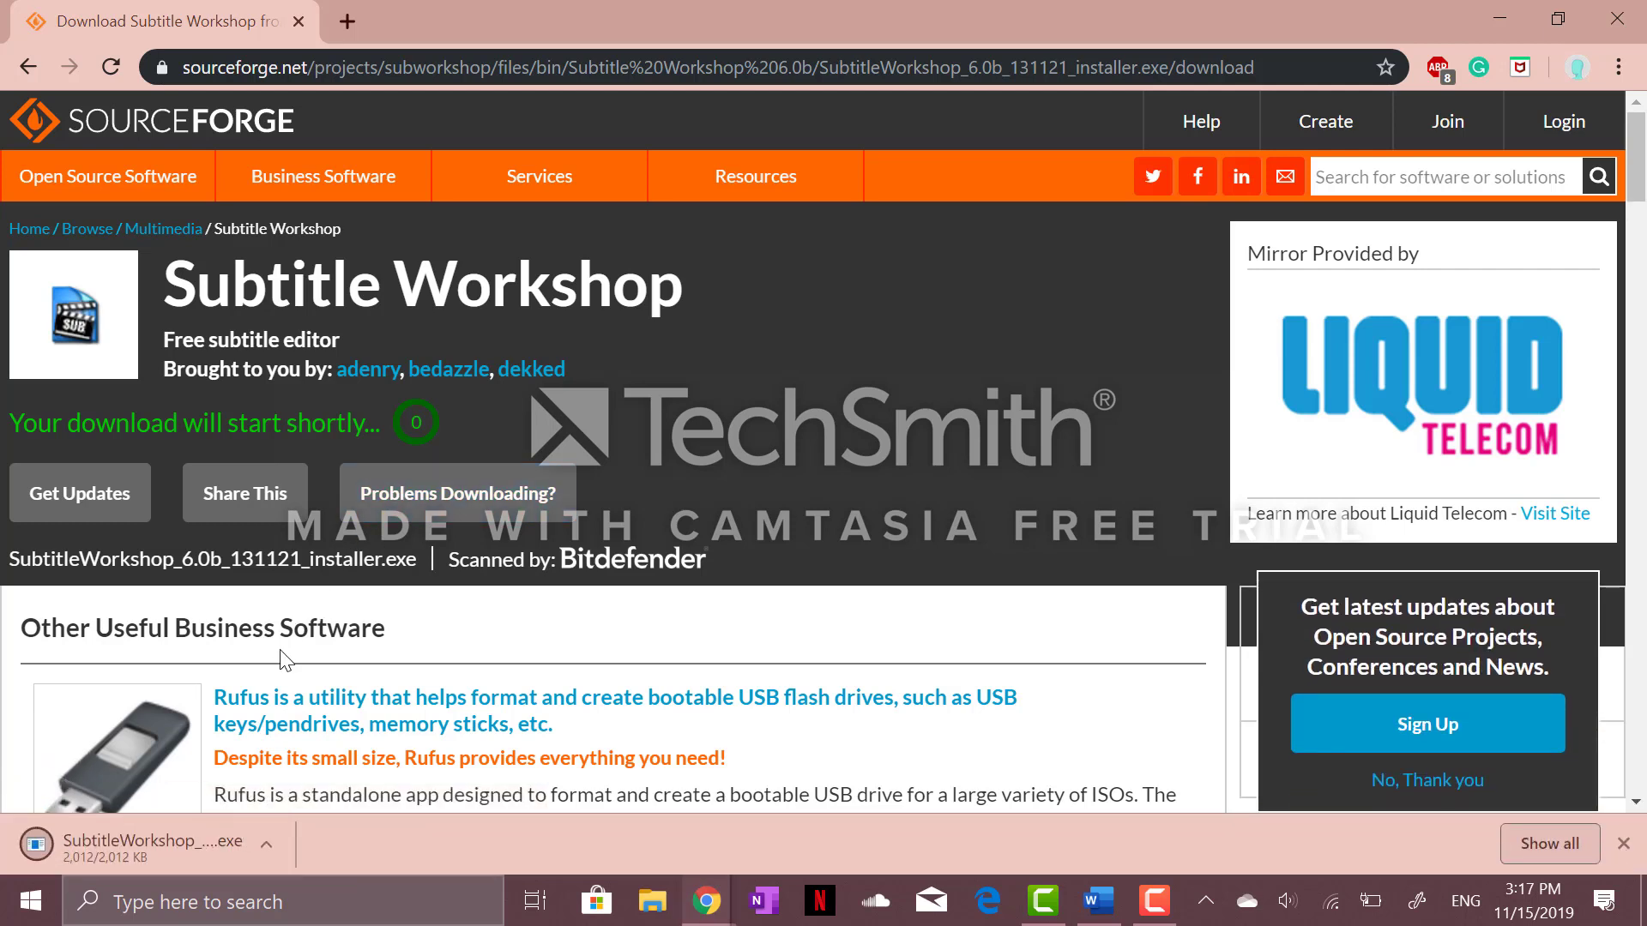
- Run the downloaded Subtitle Workshop installer, accepting the license agreement and the default components
left_click(214, 839)
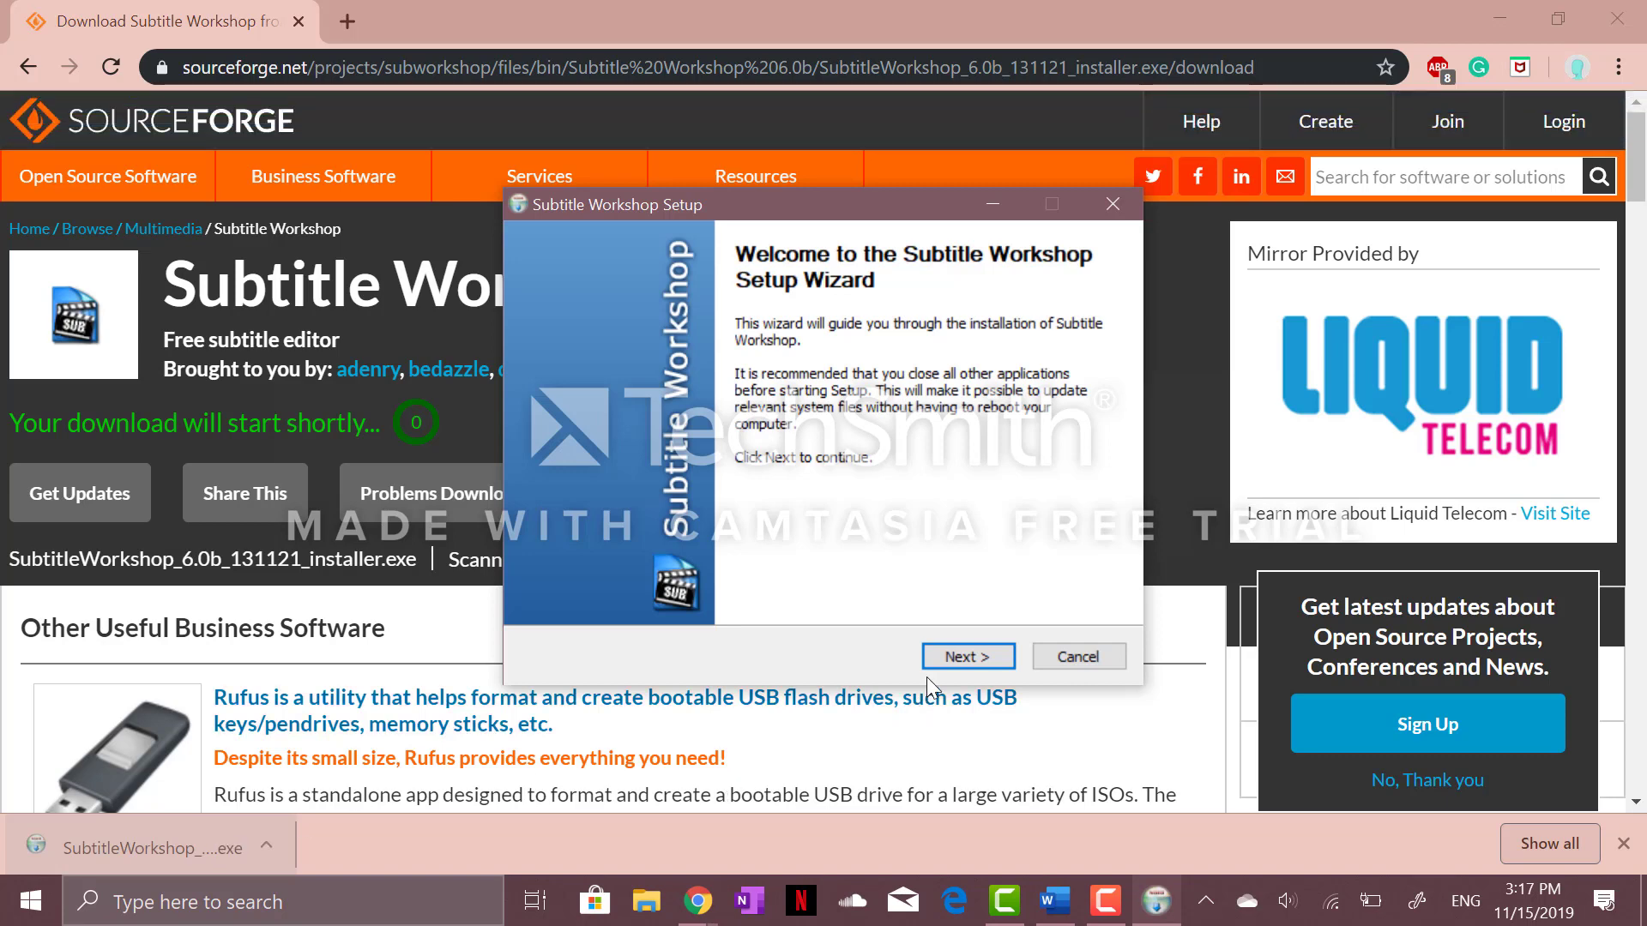
left_click(940, 656)
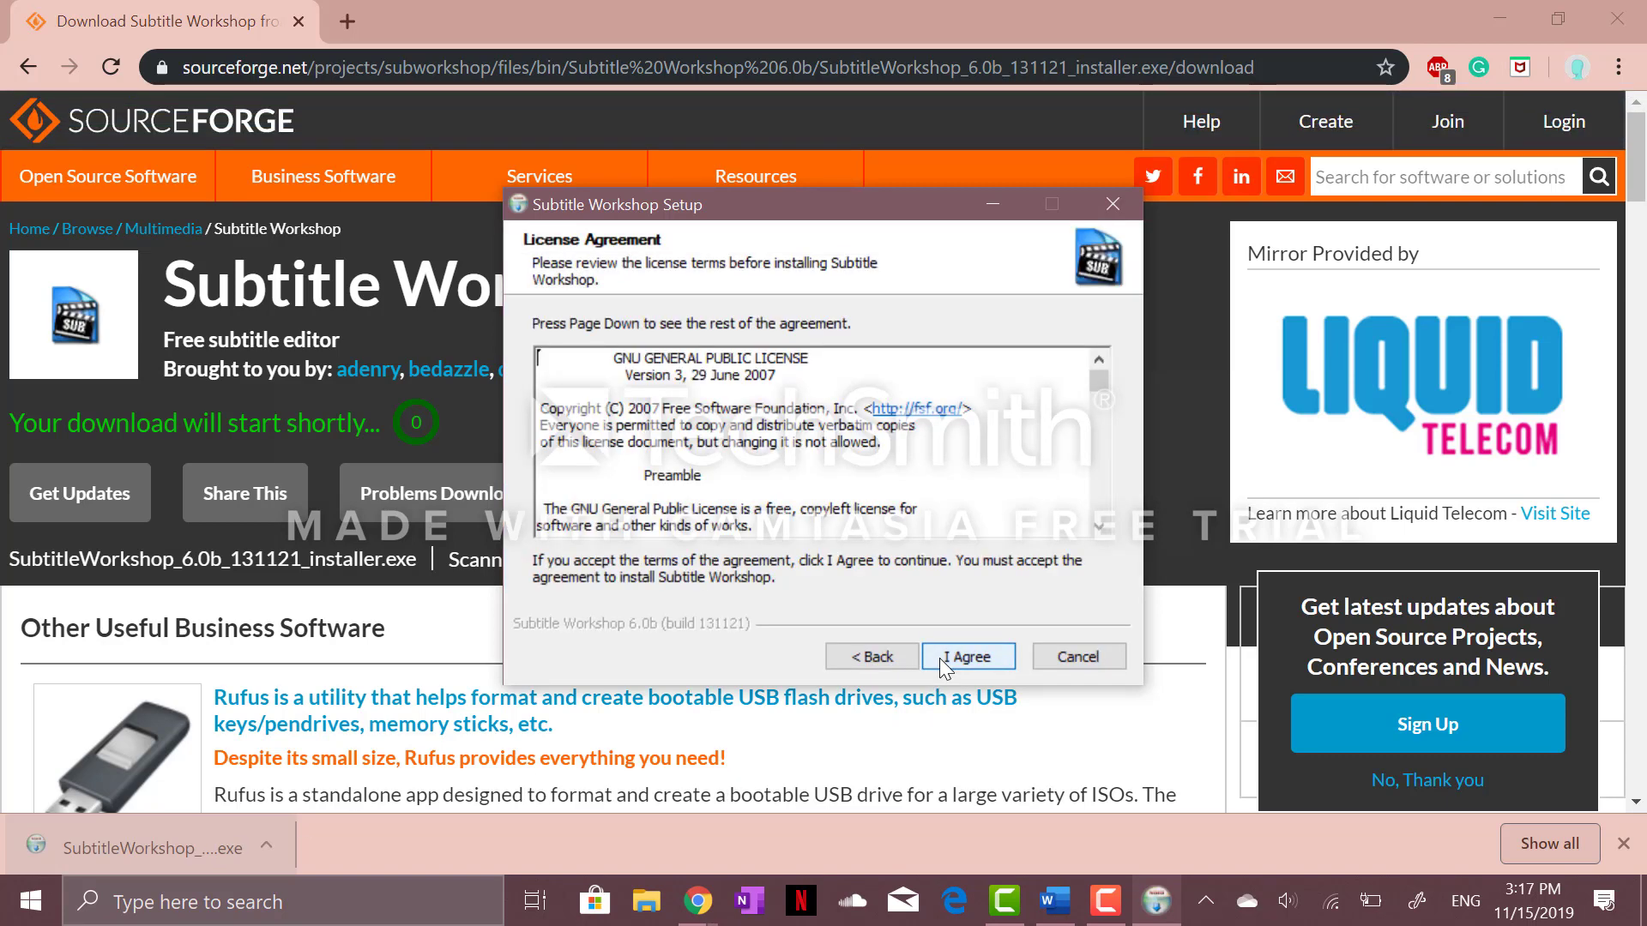
left_click(939, 657)
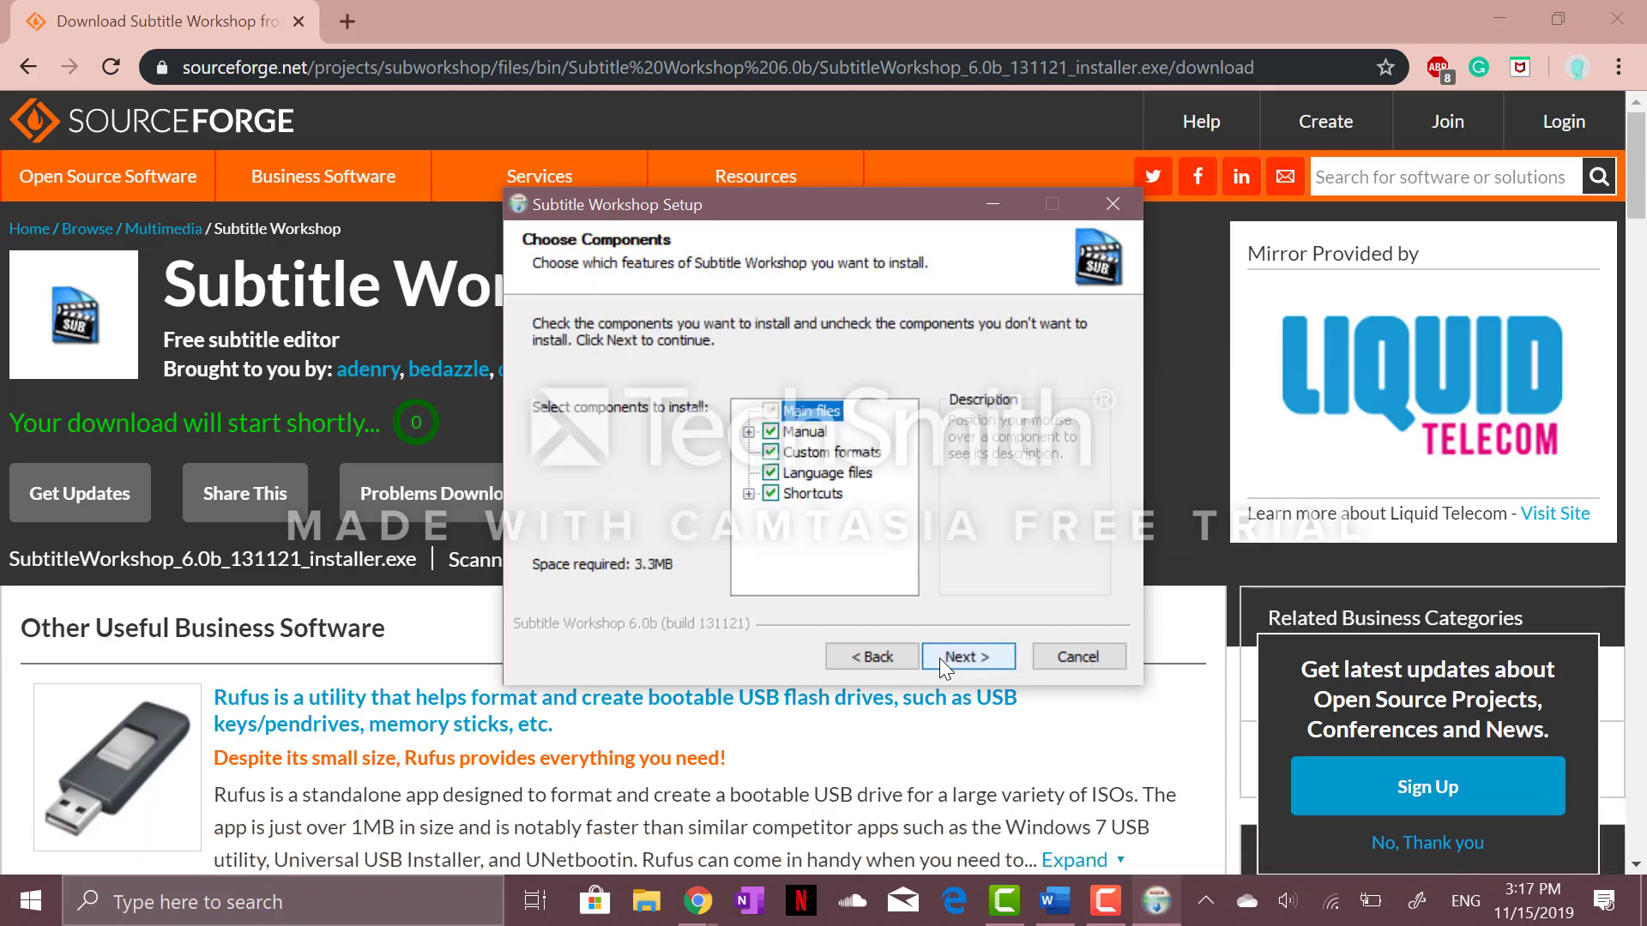
left_click(939, 657)
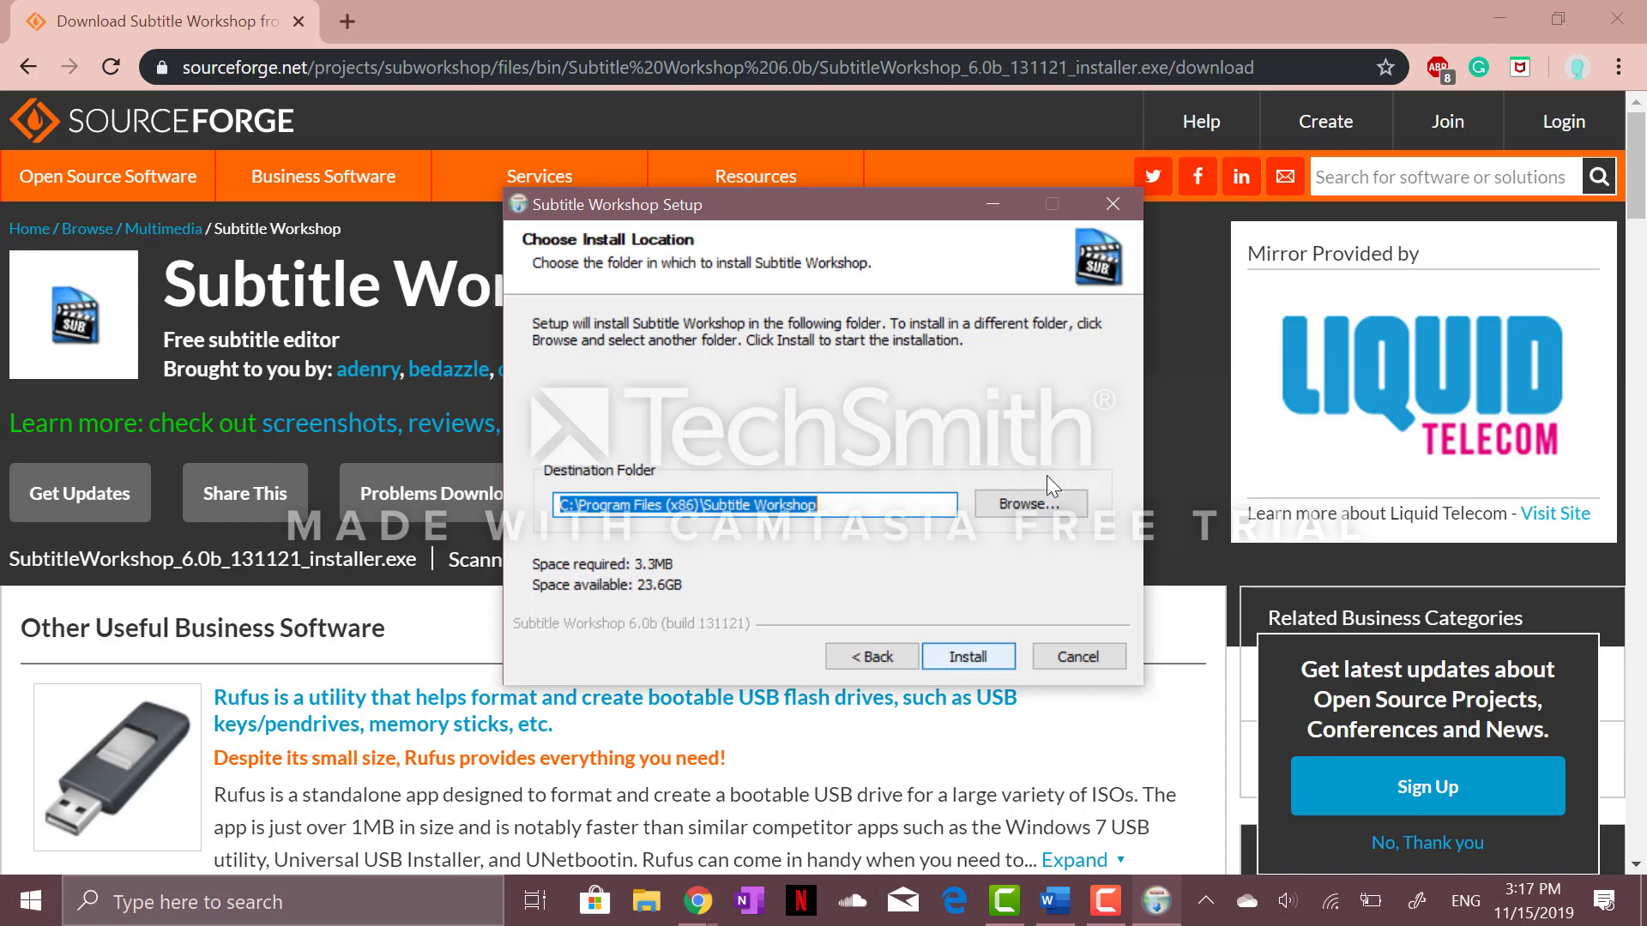
- Install Subtitle Workshop to the Desktop and finish the setup, running the program in a maximized window
left_click(1045, 498)
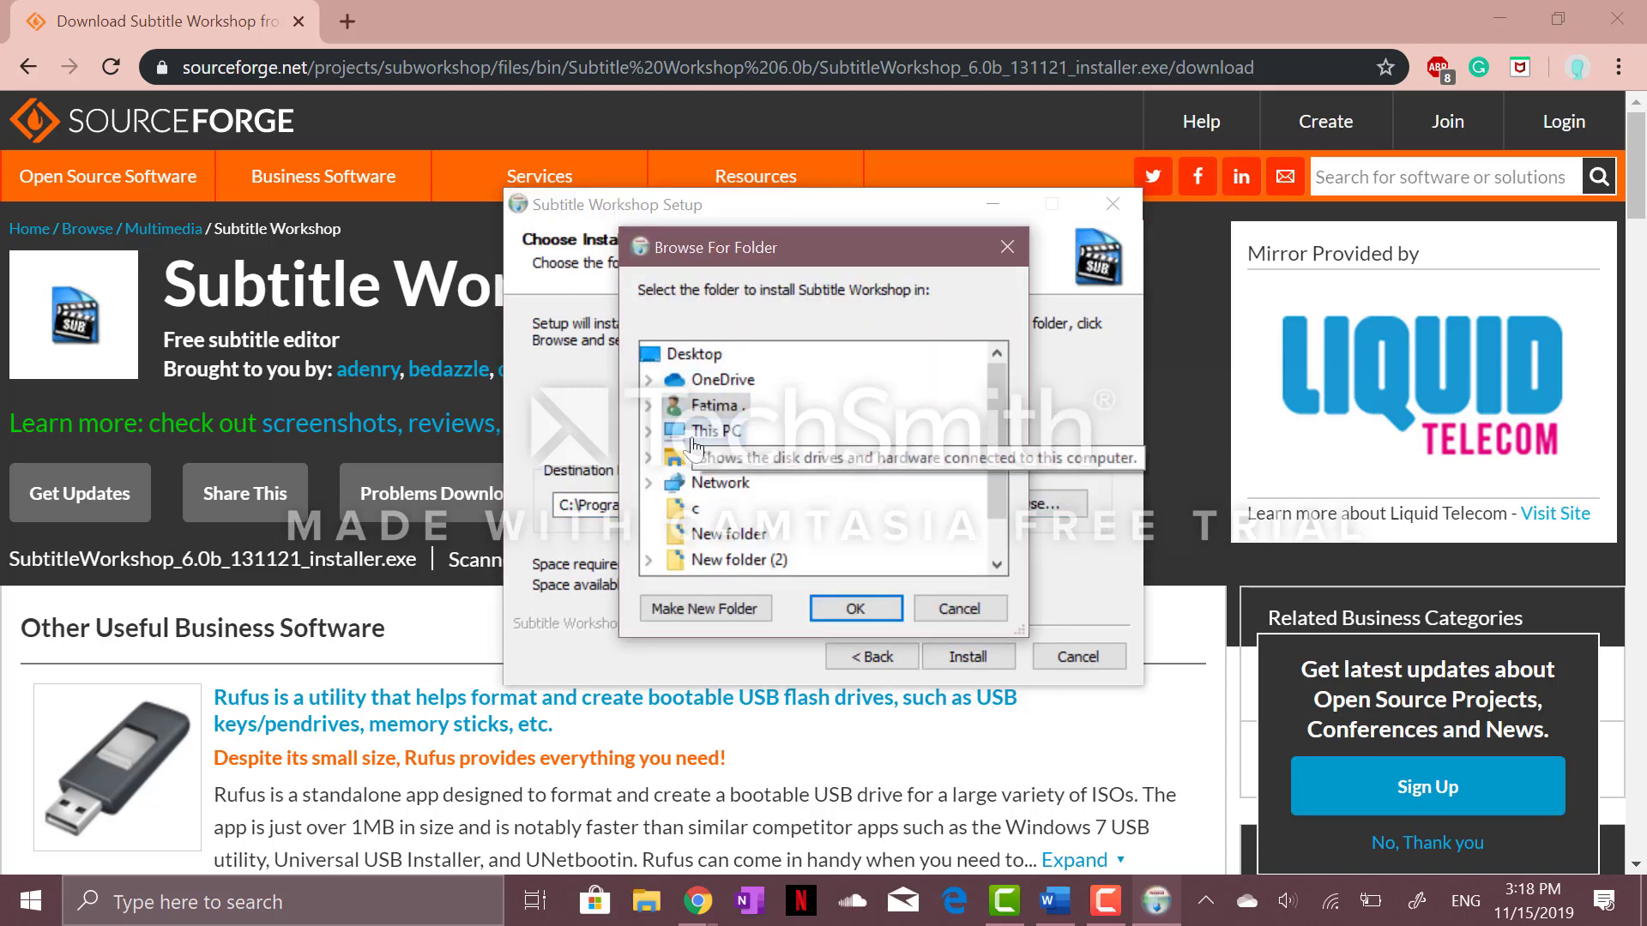
left_click(685, 358)
left_click(856, 608)
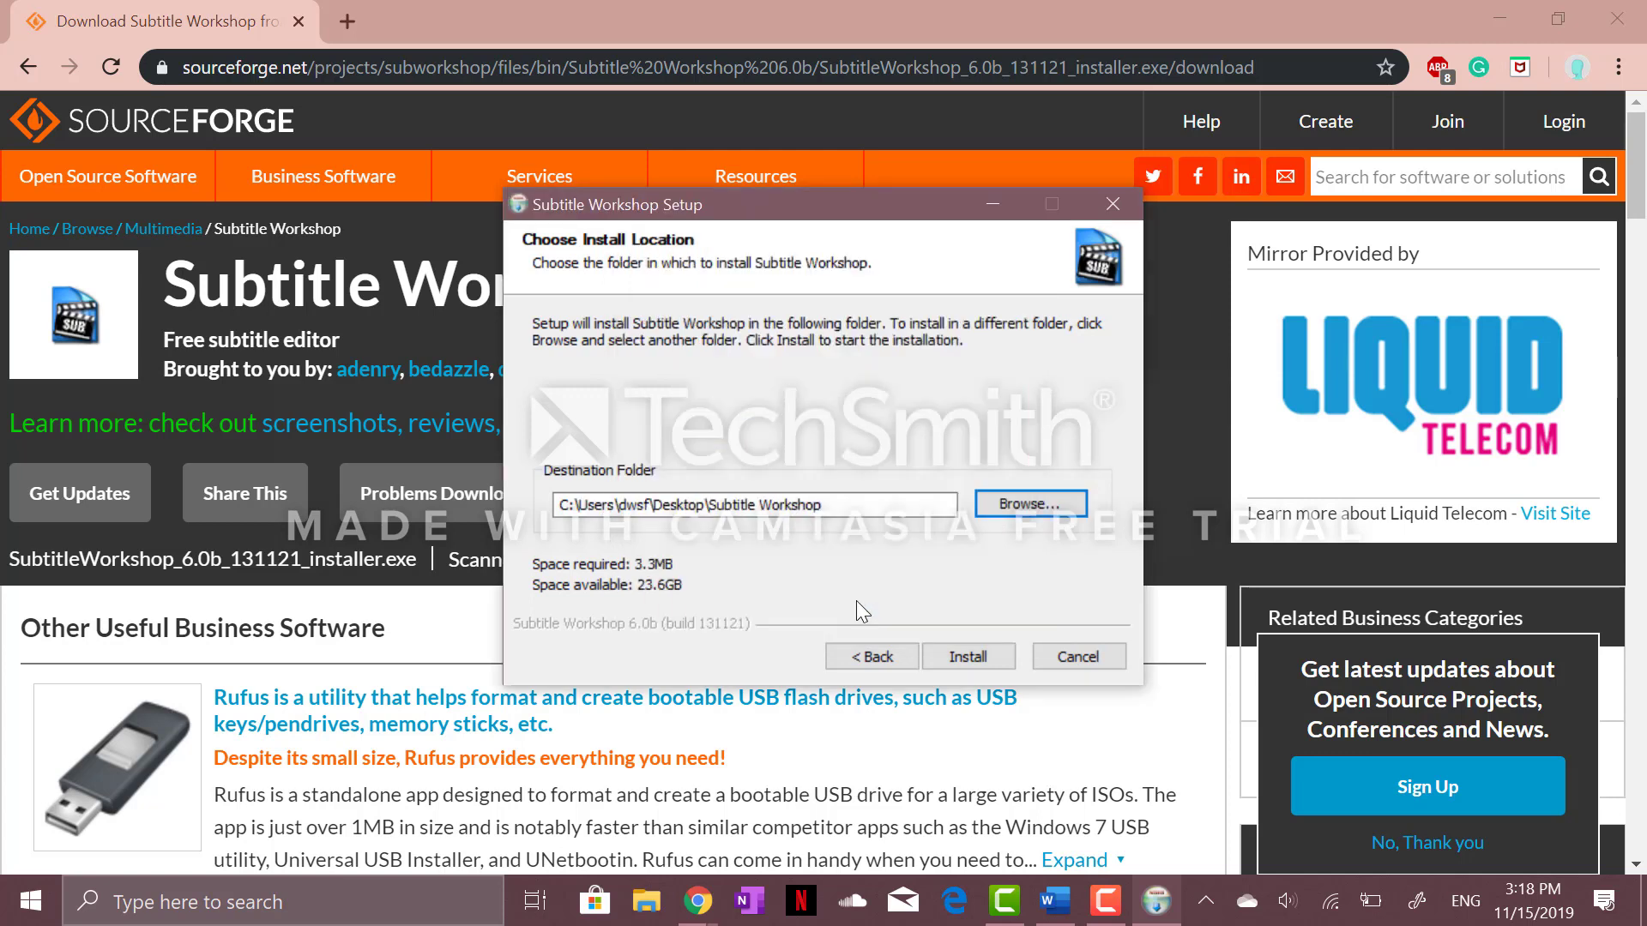
left_click(956, 655)
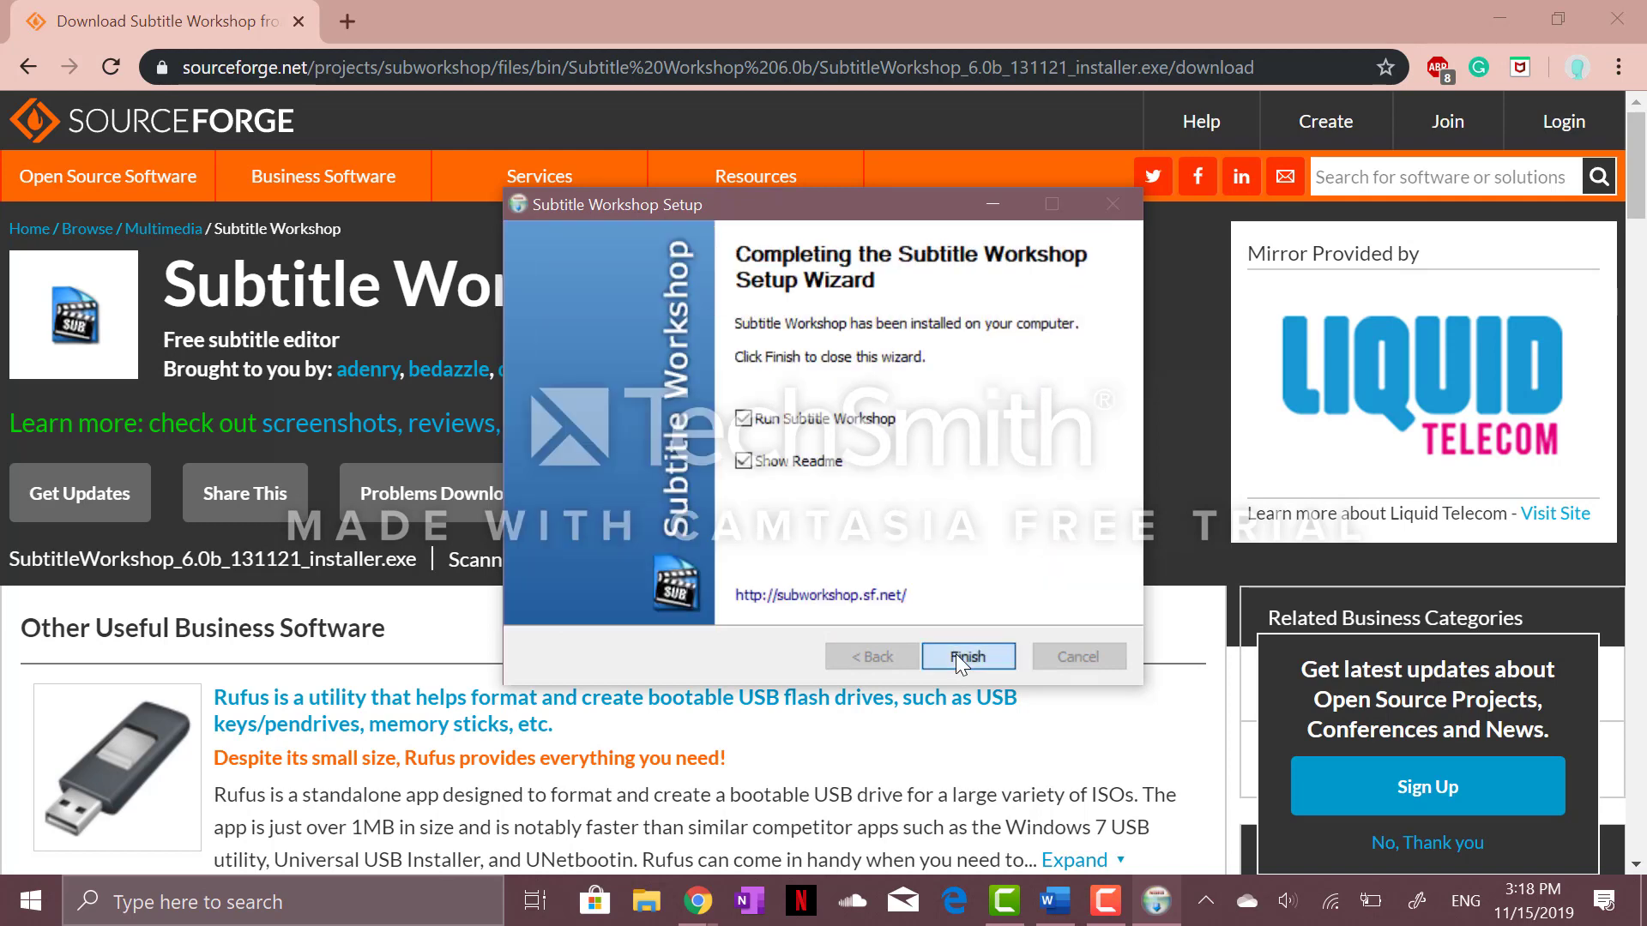
left_click(955, 654)
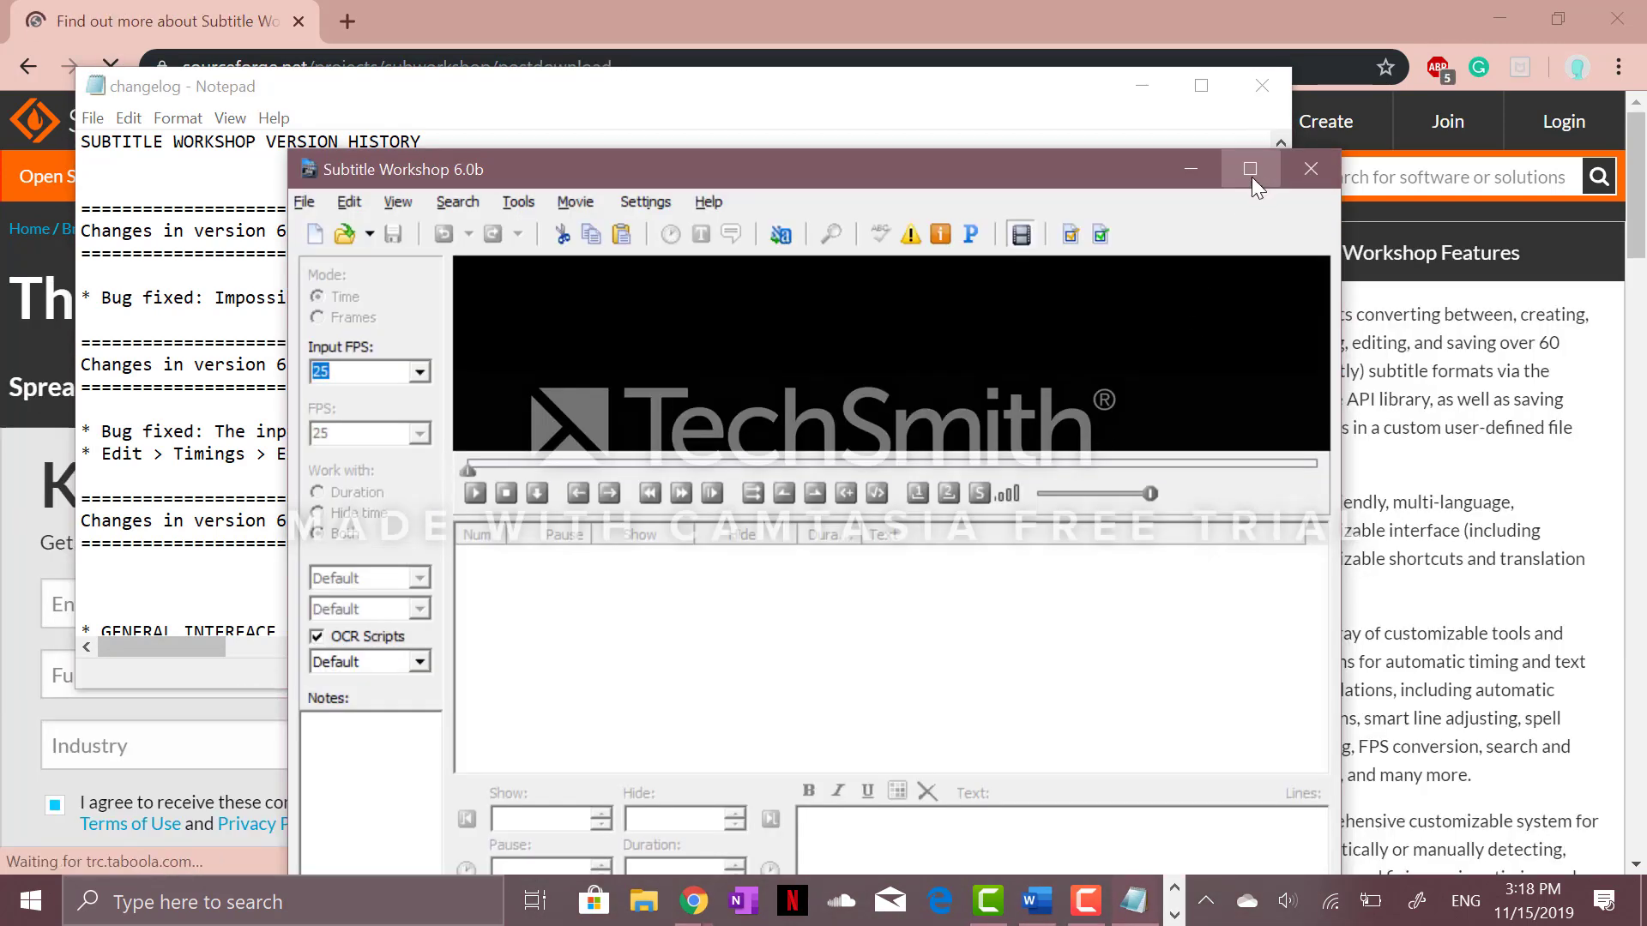
left_click(1250, 169)
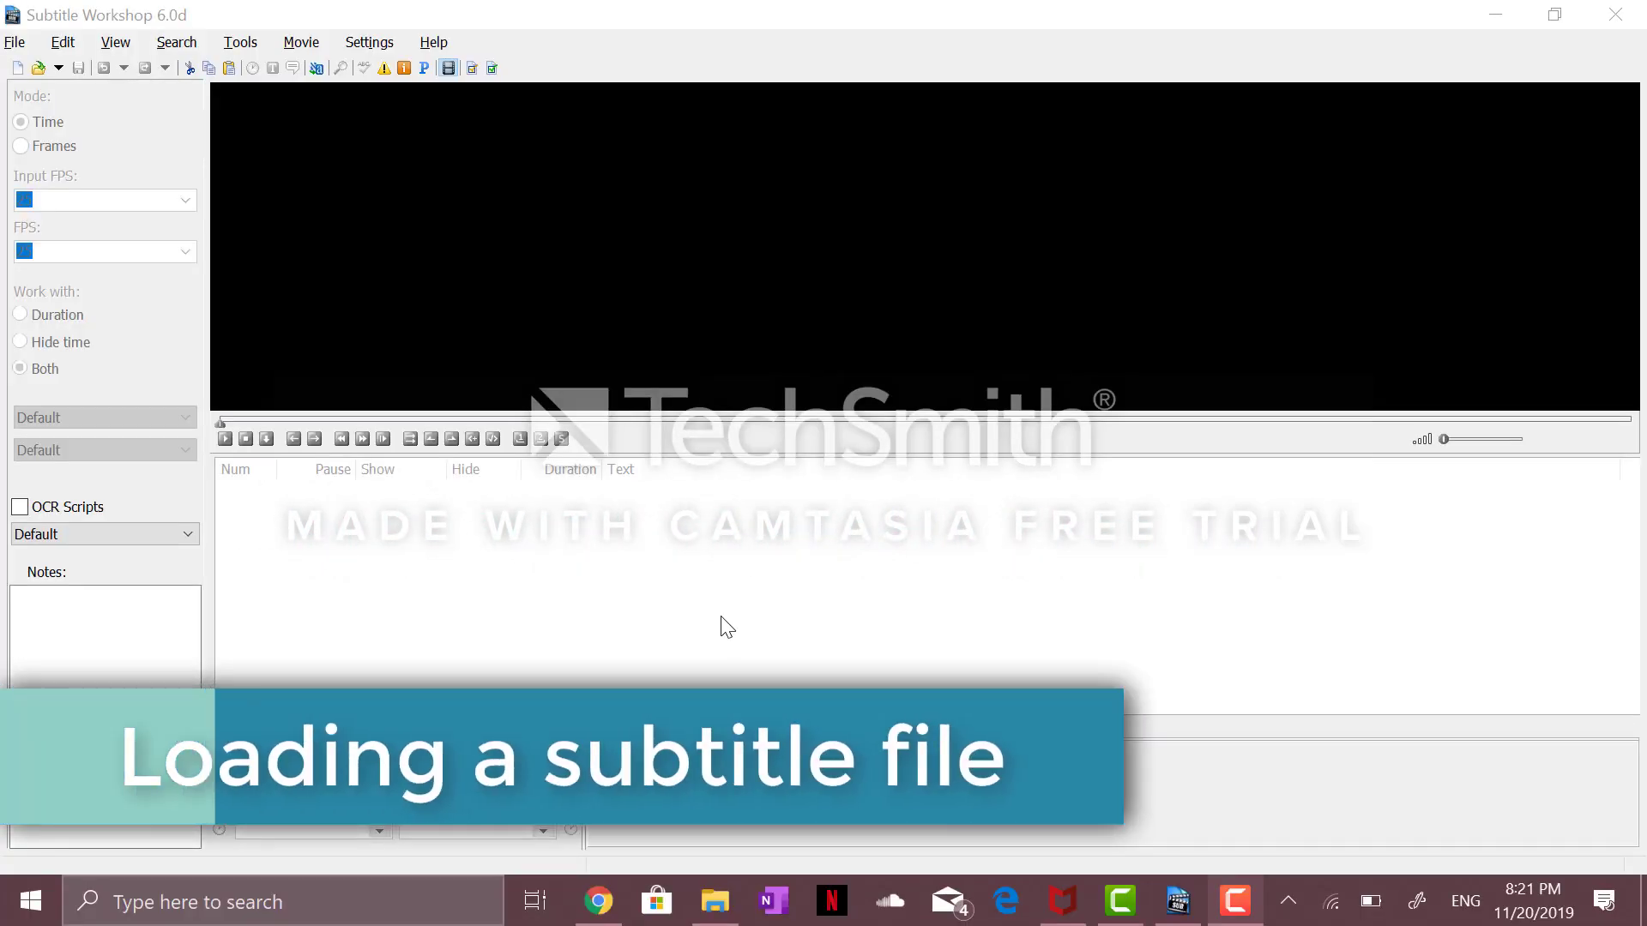
- Load the Arabic subtitle file the.walking.dead.s10e05.1080p.web.h264-xlf-ara from the Subs folder and look over its subtitle list
left_click(14, 43)
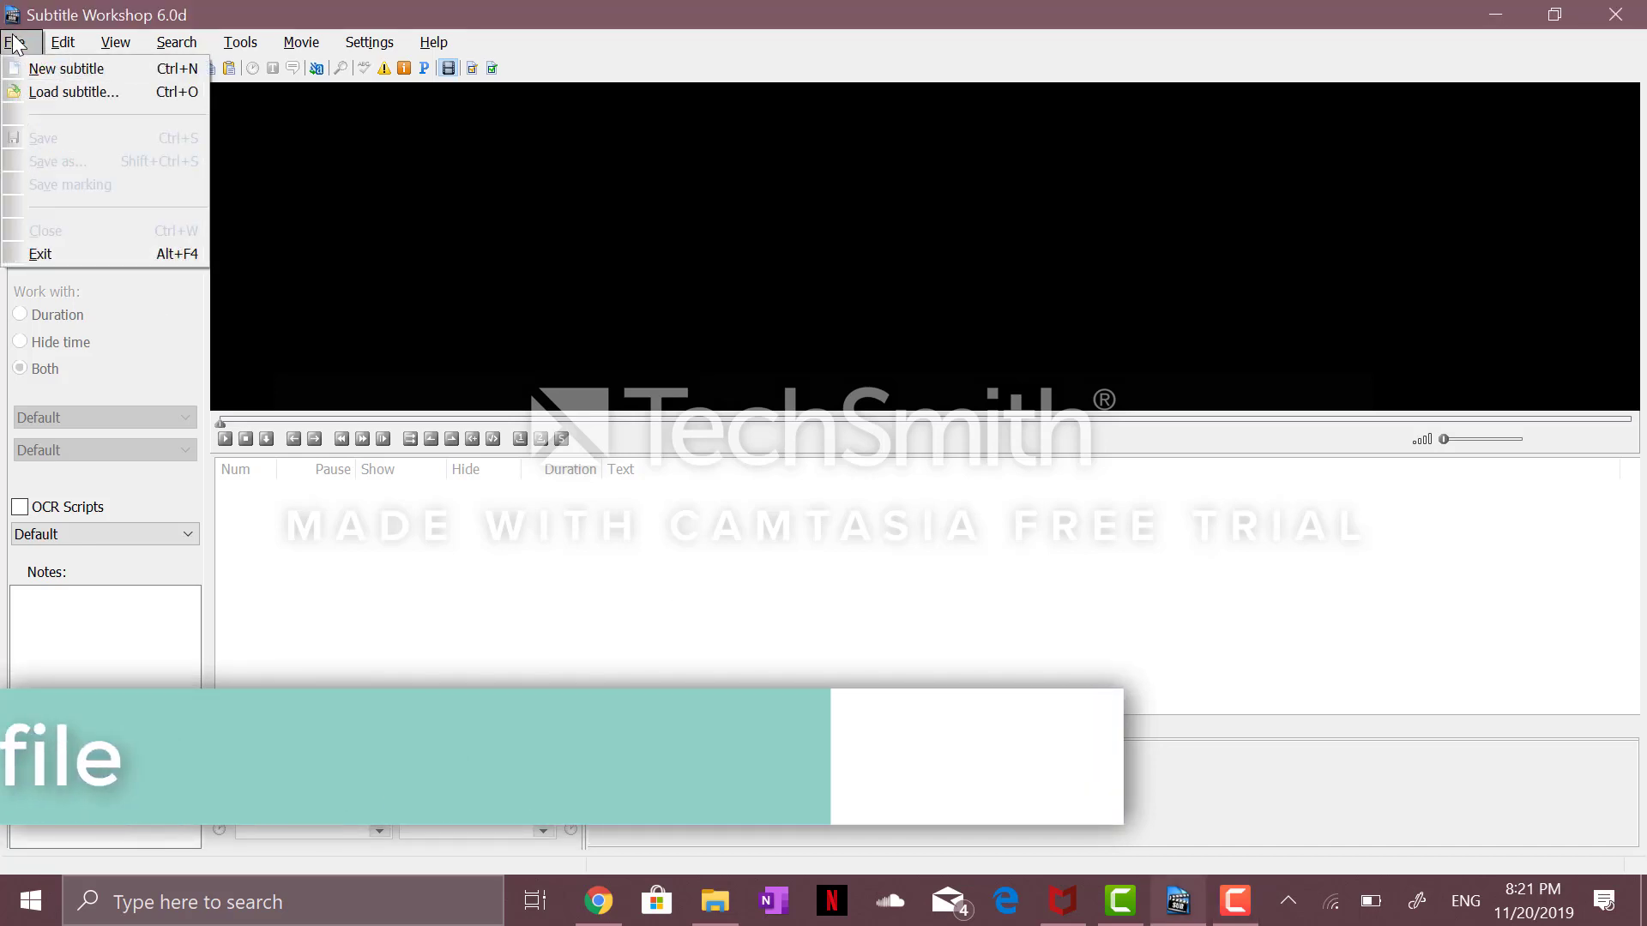
mouse_move(63, 42)
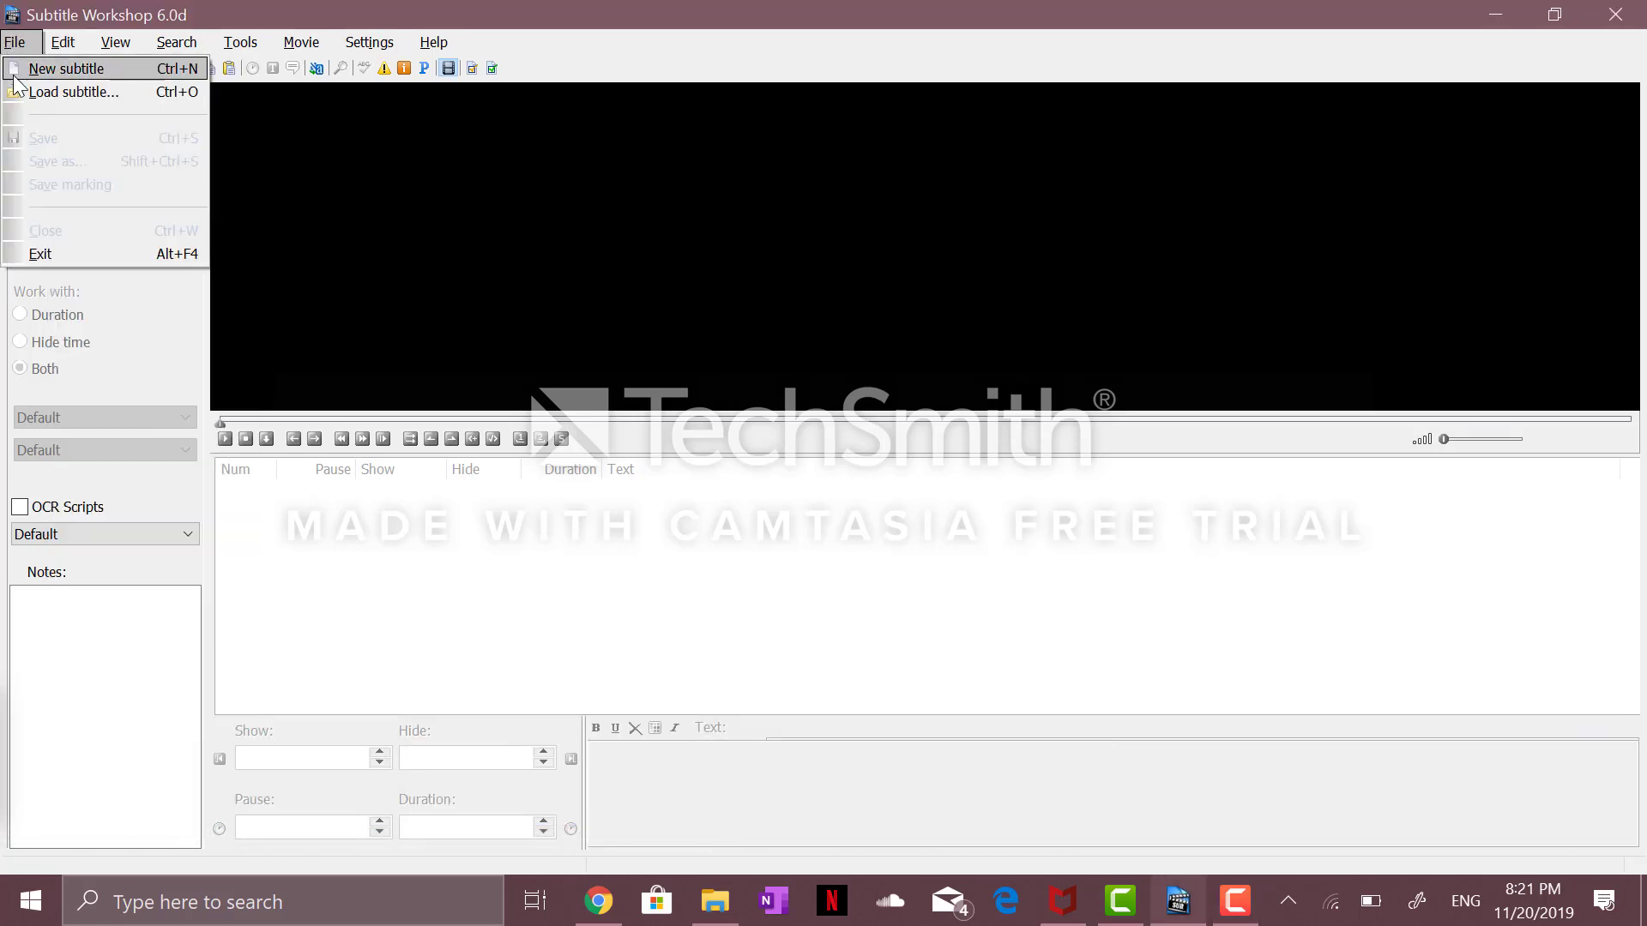
left_click(105, 96)
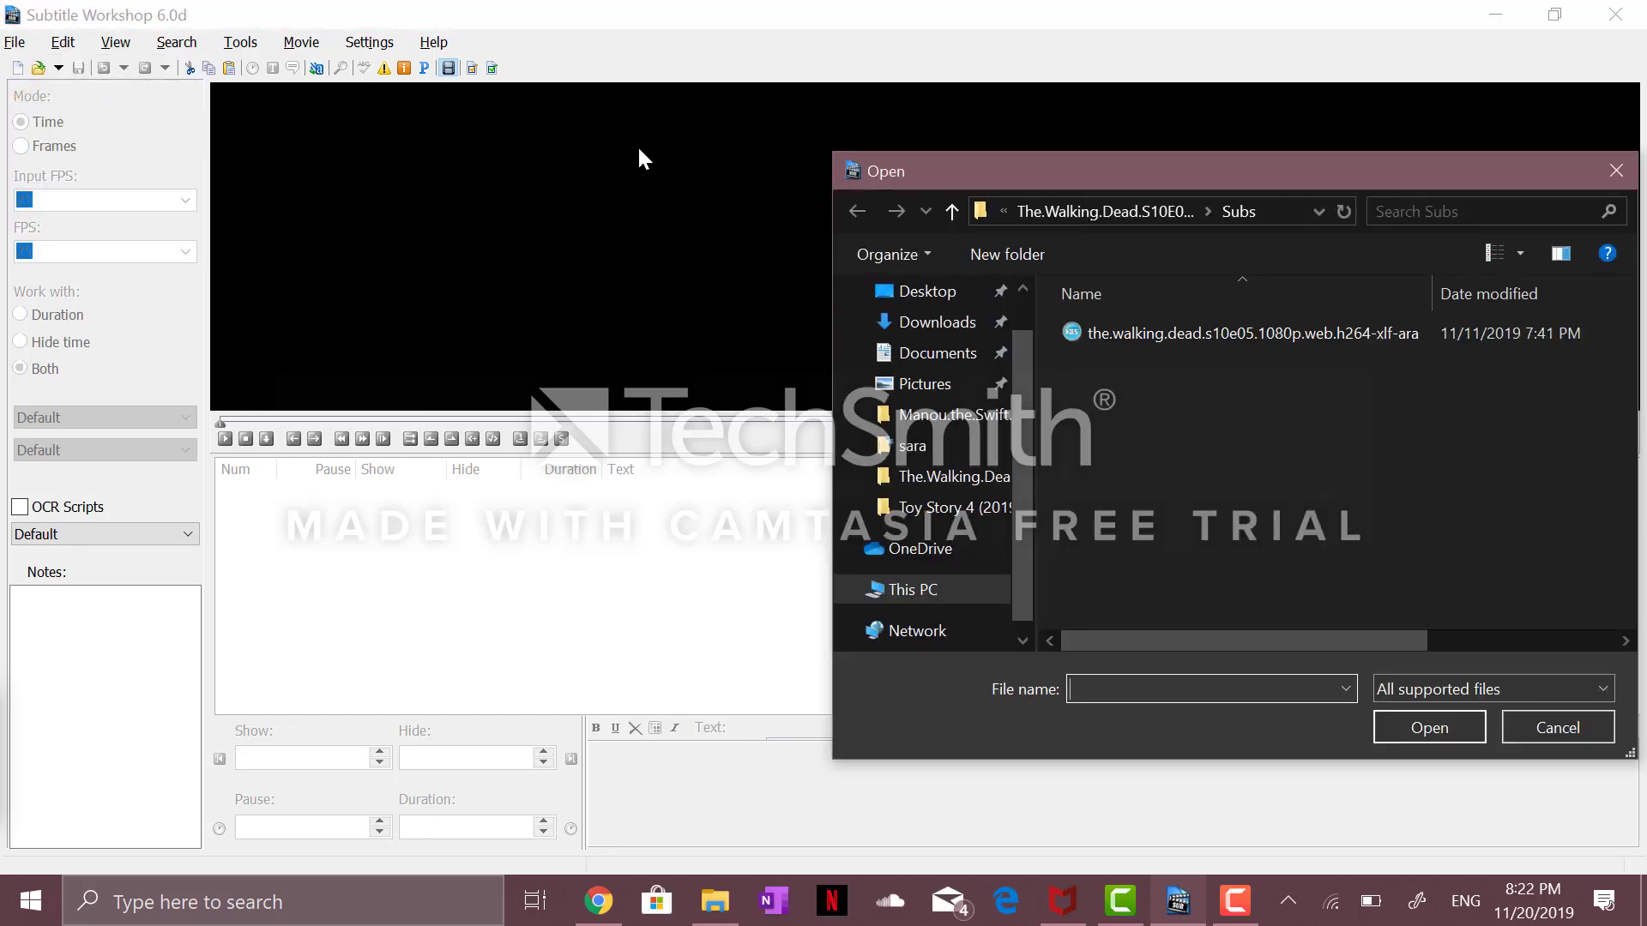
left_click(1151, 341)
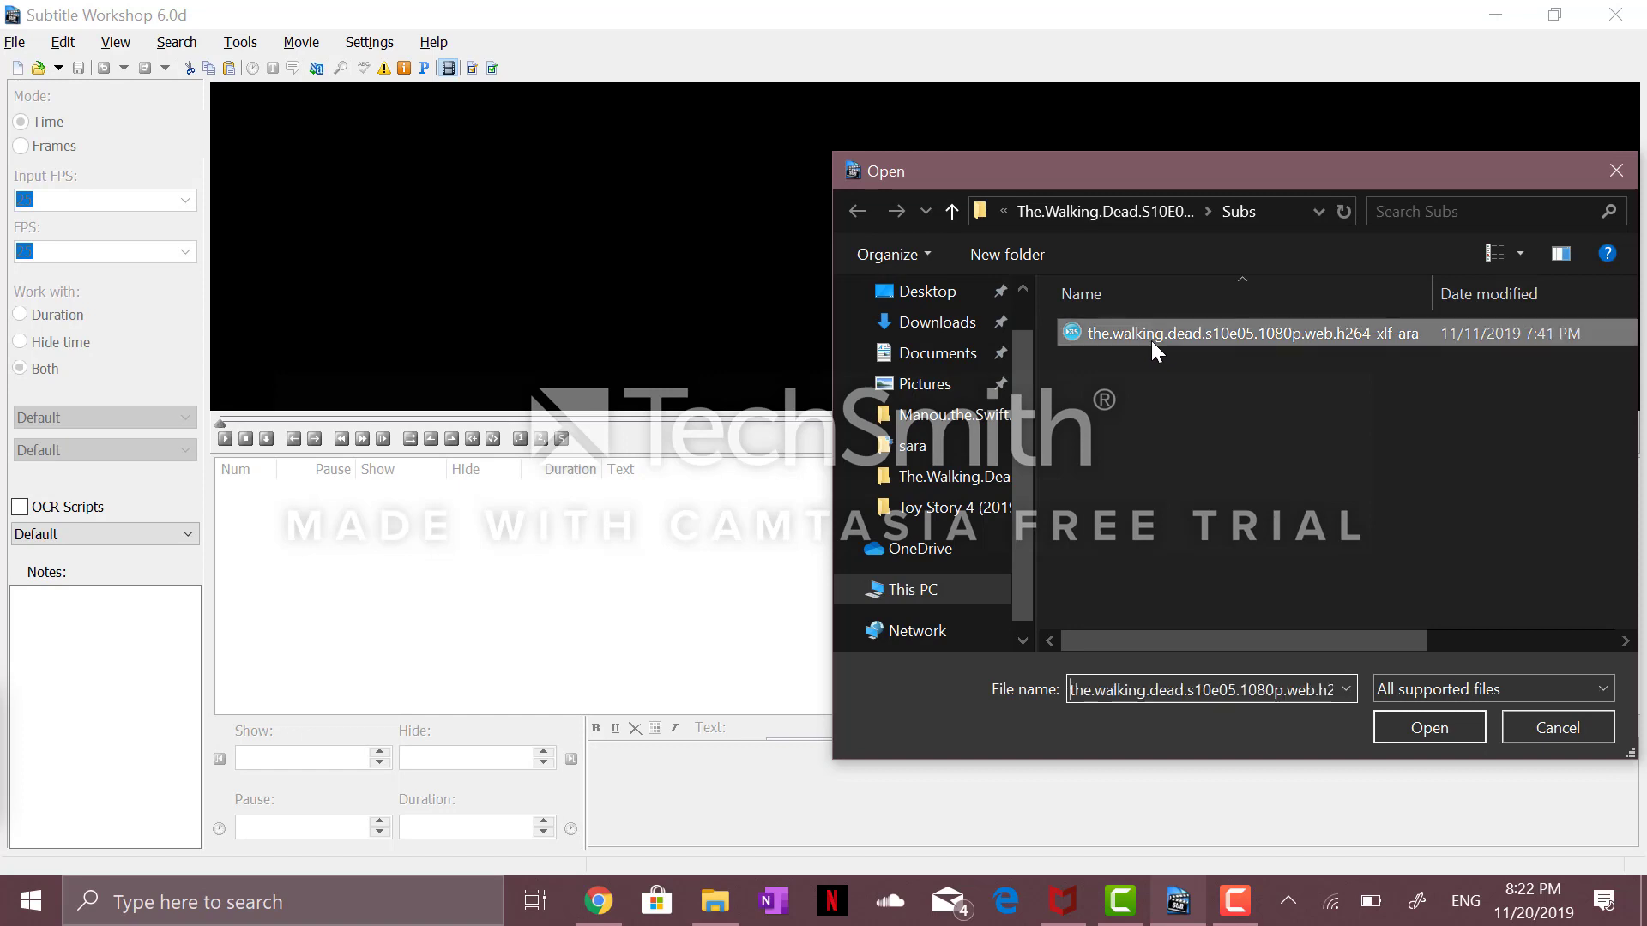
left_click(1429, 727)
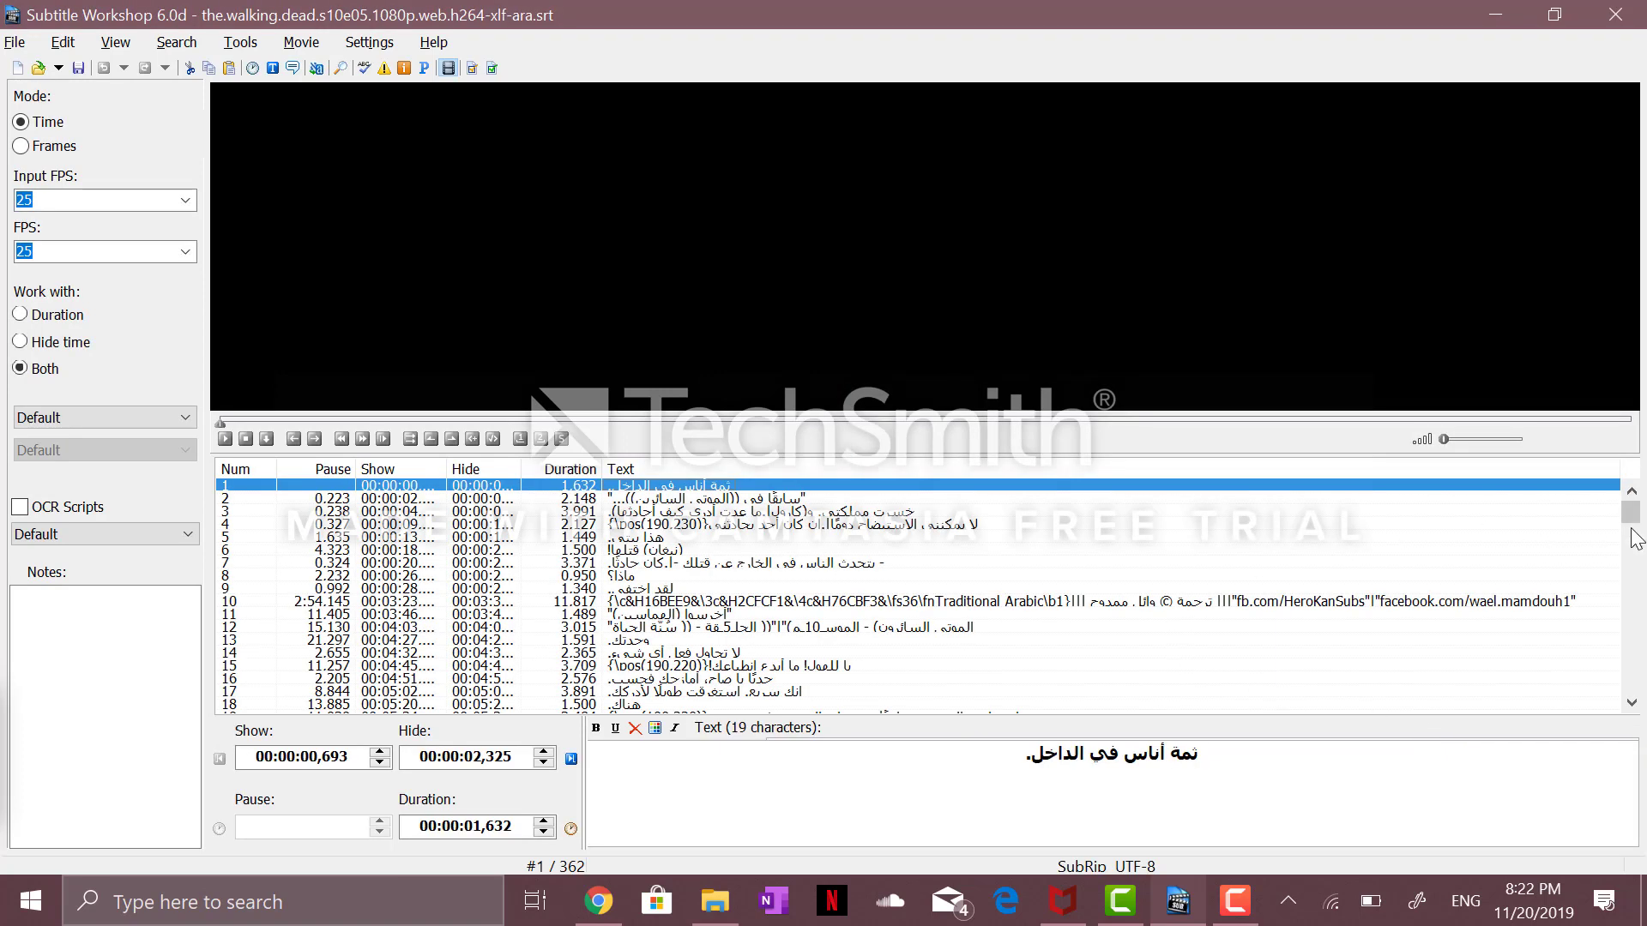
mouse_move(1630, 513)
left_mouse_down()
mouse_move(1640, 693)
mouse_move(1630, 487)
left_mouse_up()
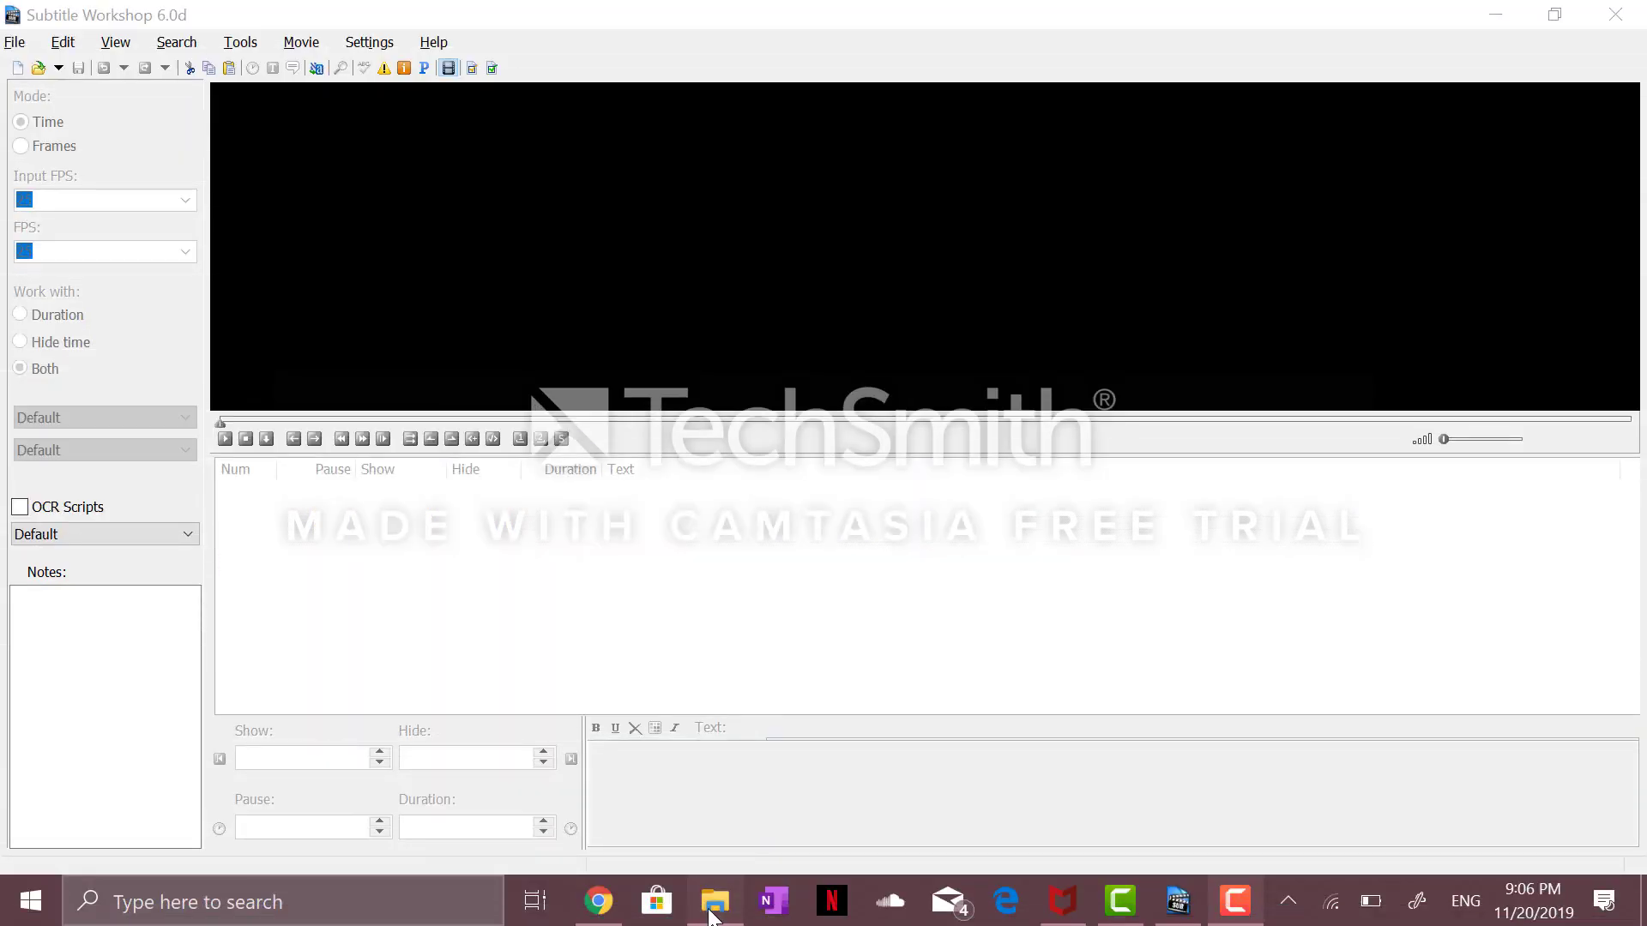
- Load the subtitle file the.walking.dead.s10e06.1080p.web.h264-xlf-eng.srt straight from the Subs folder in File Explorer and look through its lines
left_click(709, 913)
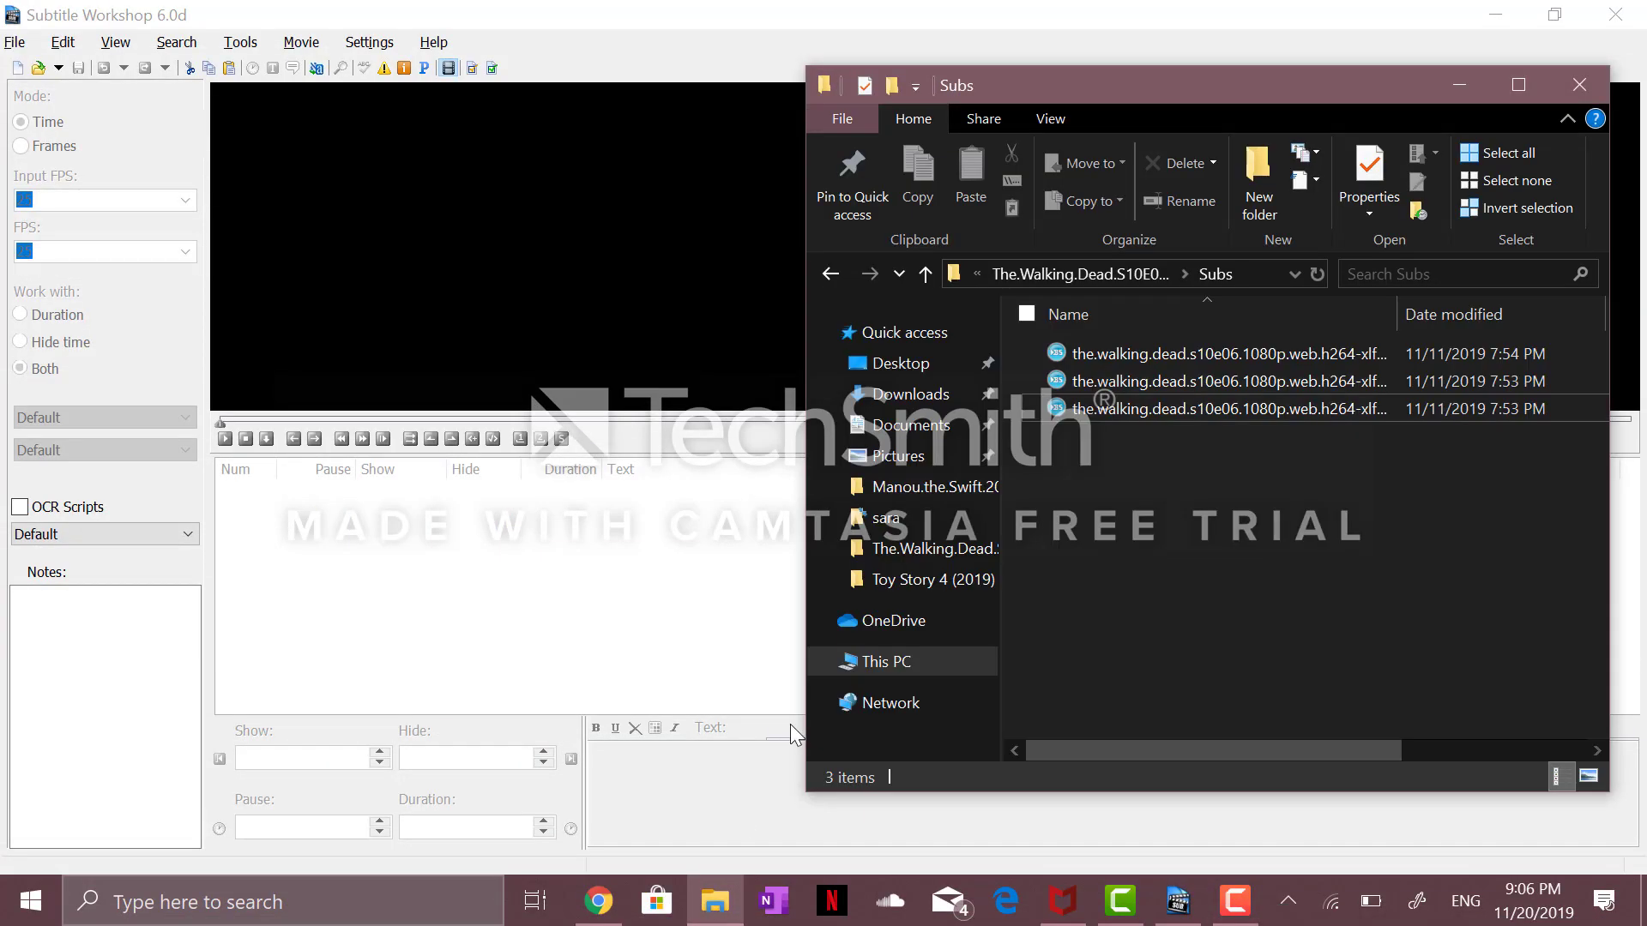
left_click_drag(1145, 416, 661, 339)
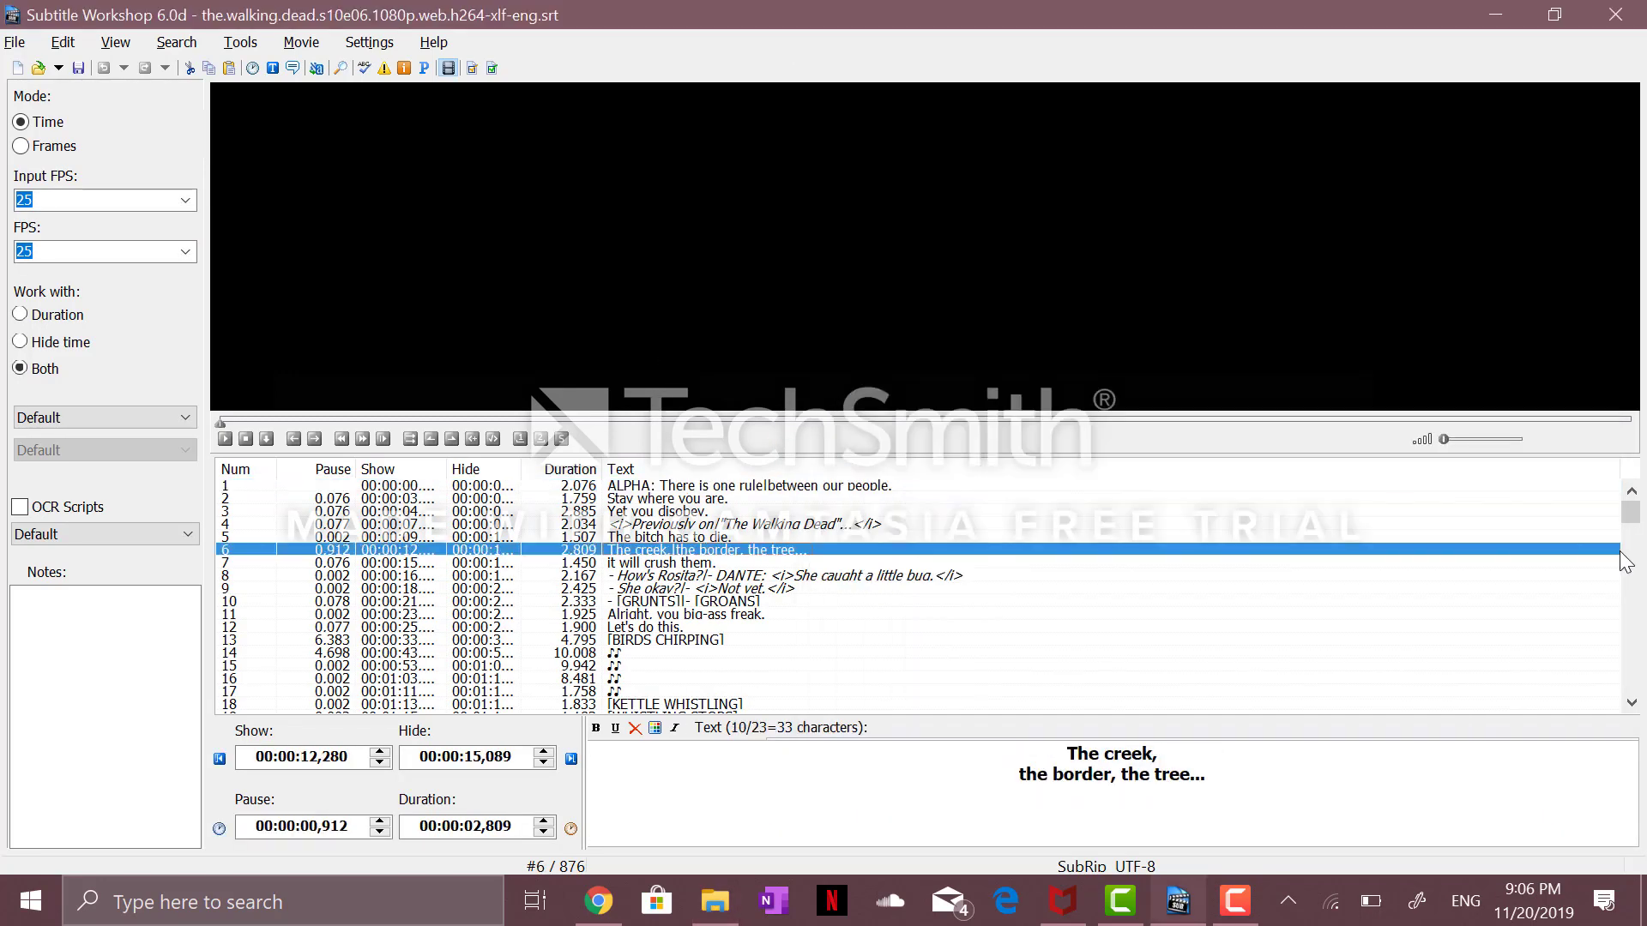
left_click(1614, 551)
mouse_move(1629, 515)
left_mouse_down()
mouse_move(1630, 600)
mouse_move(1611, 506)
left_mouse_up()
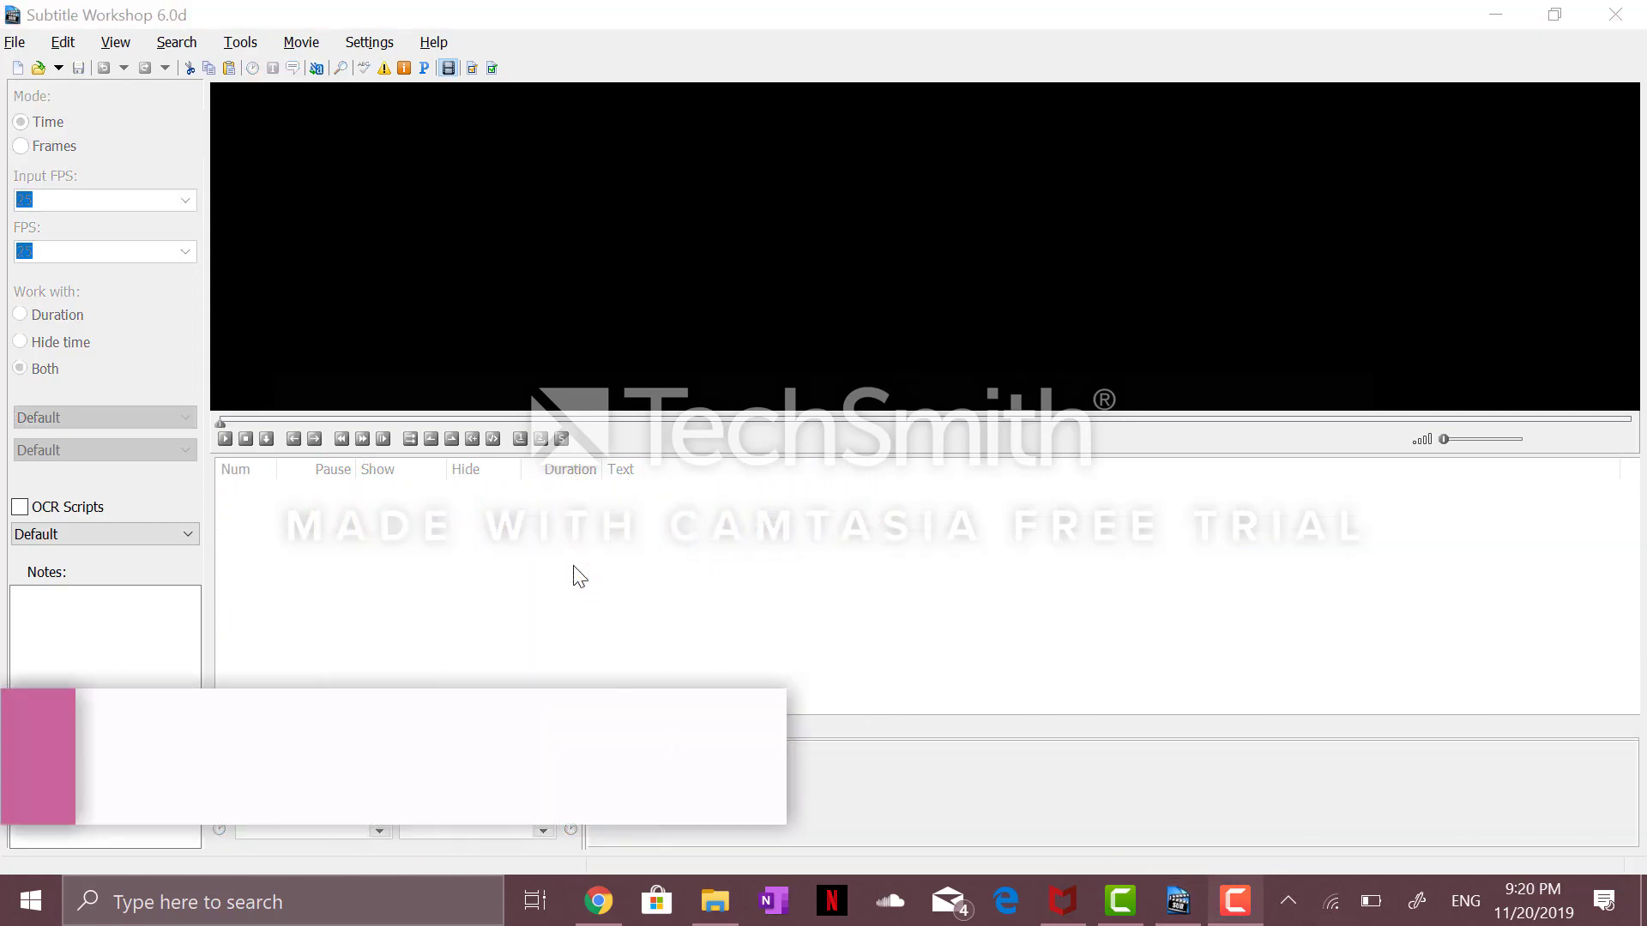
- Open the movie Toy.Story.4.2019.1080p.BluRay.x264-[YTS.LT] from the Toy Story 4 (2019) folder and skip a little way ahead in it
left_click(296, 45)
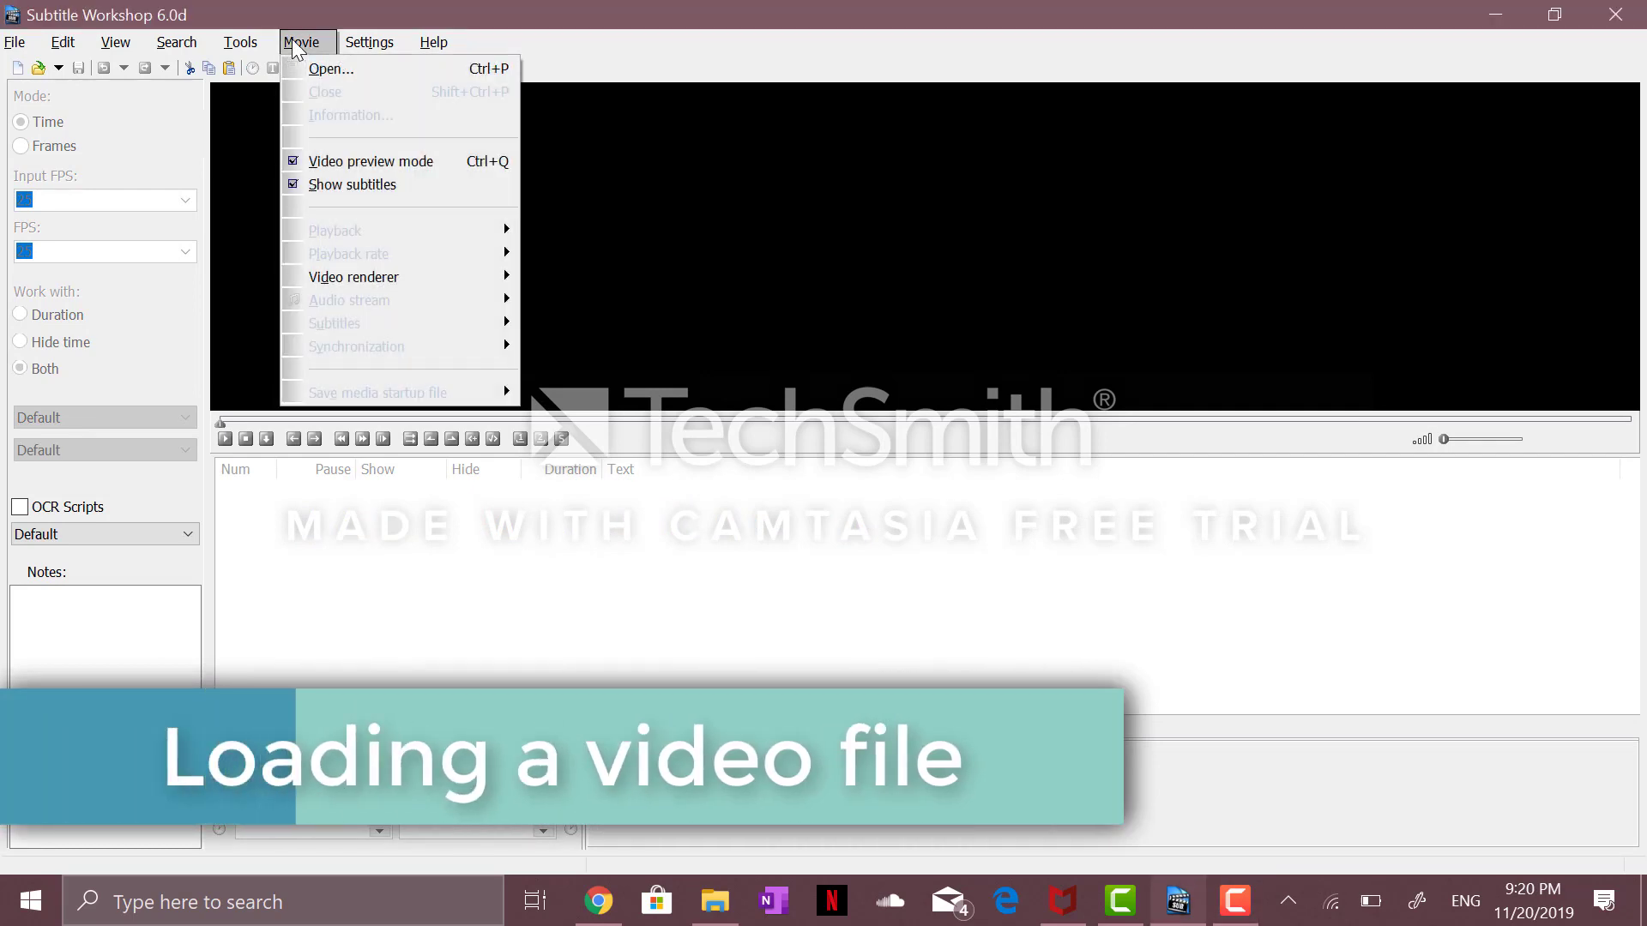
left_click(357, 69)
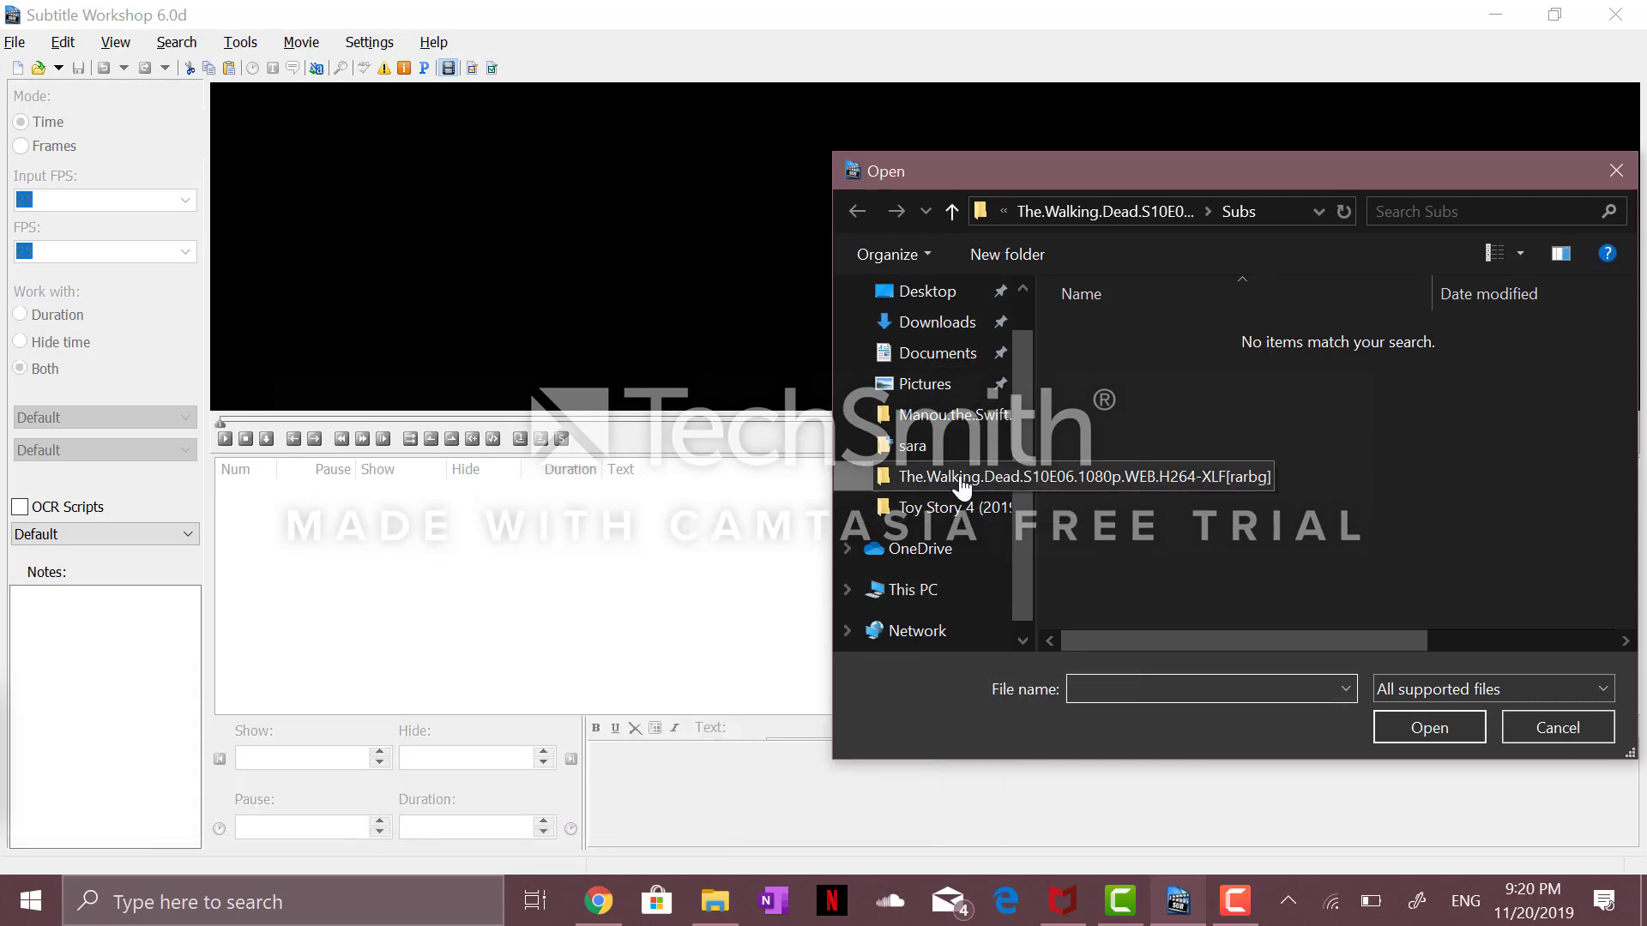
left_click(963, 482)
left_click(952, 510)
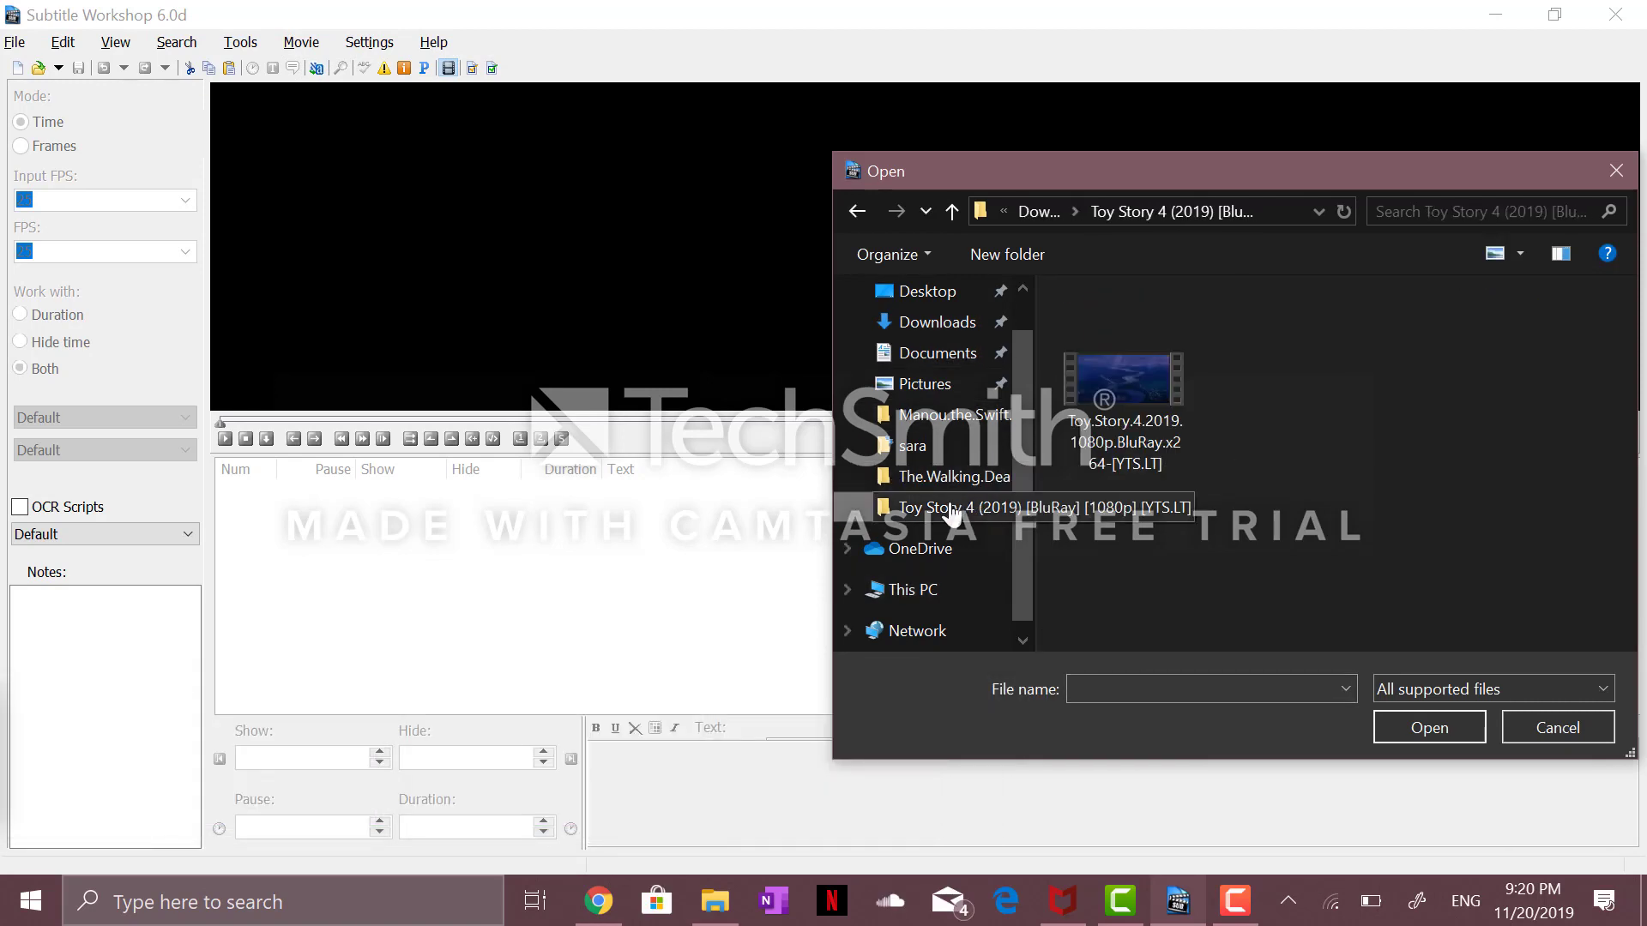
double_click(1130, 417)
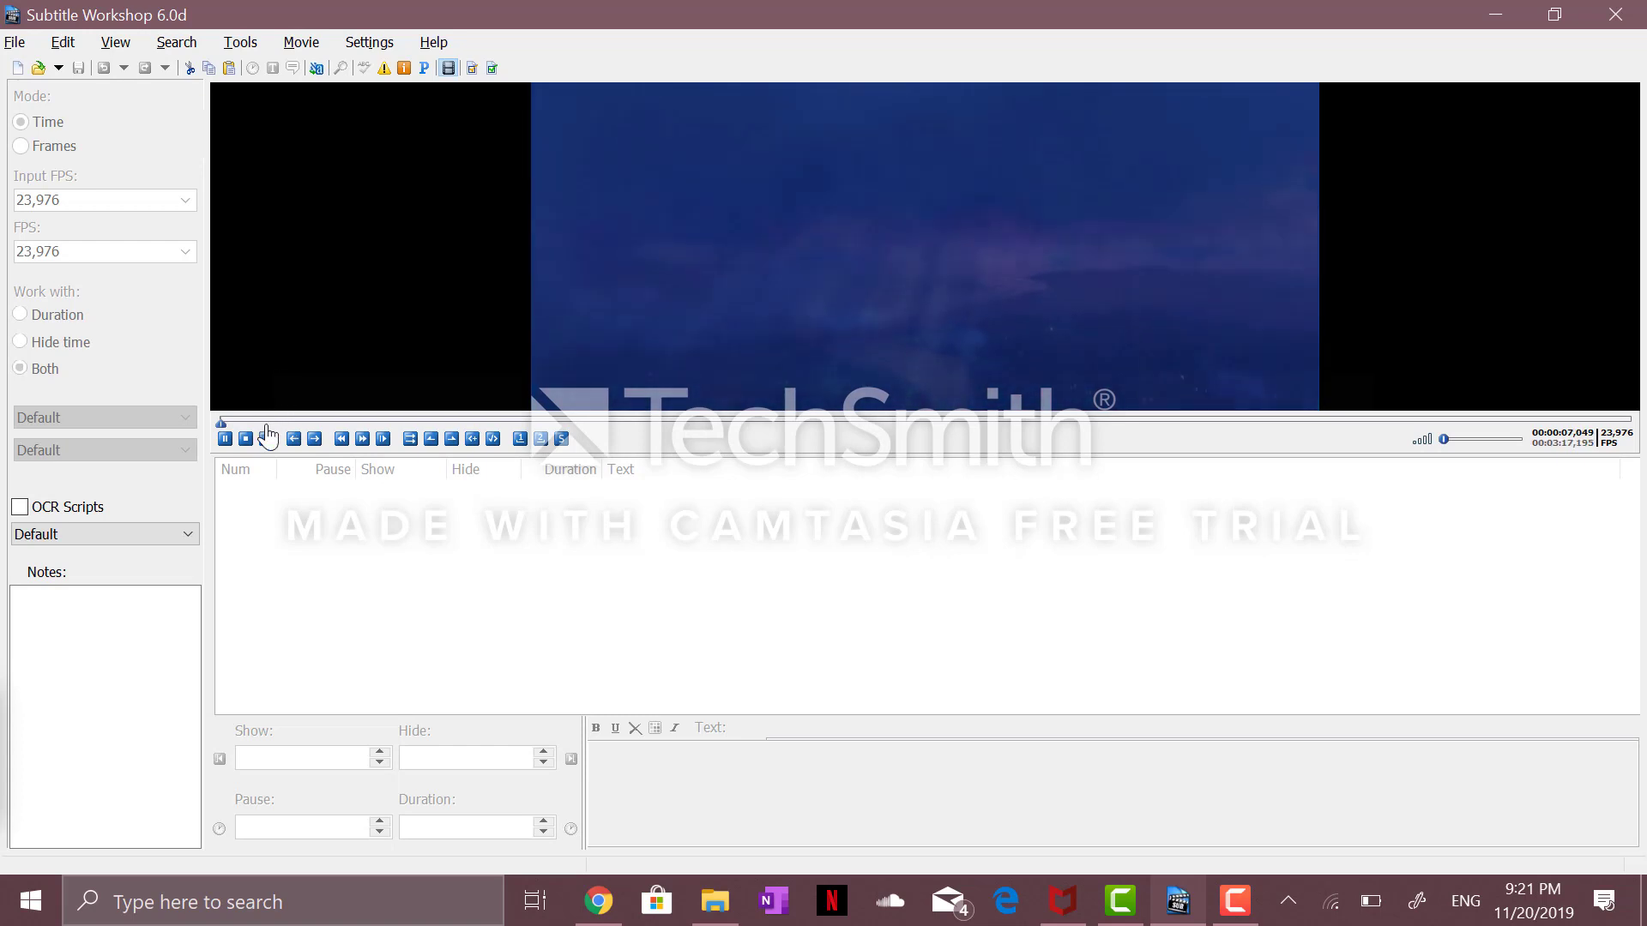
left_click(266, 419)
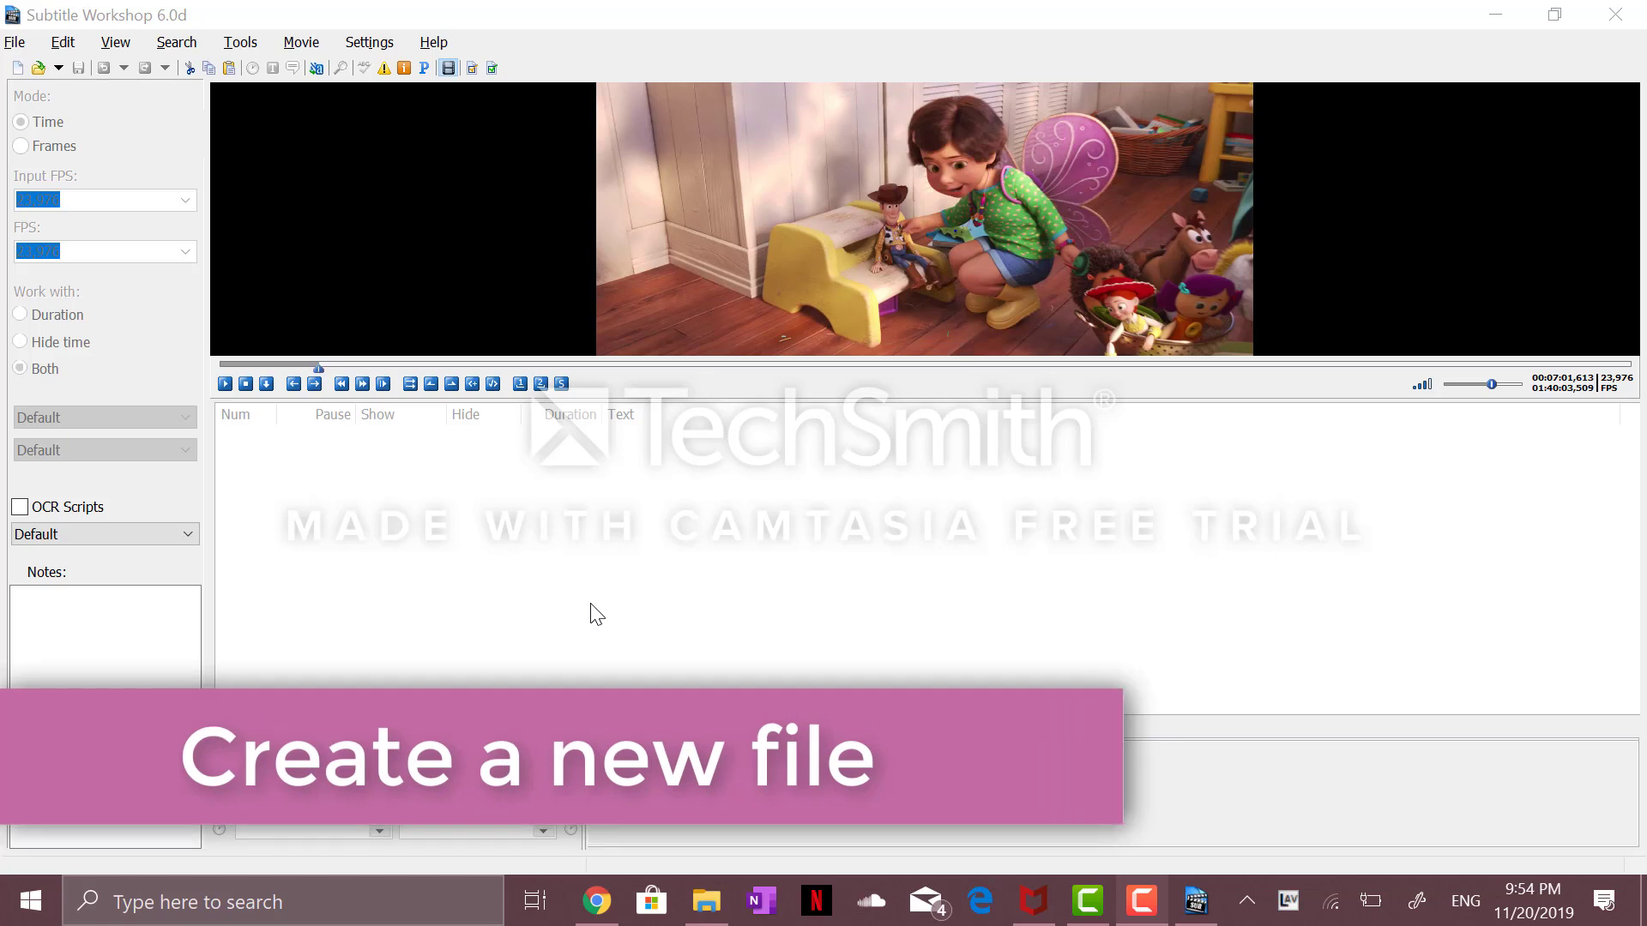
- Create a new subtitle file and start saving it in the custom format, keeping the default format settings
left_click(14, 43)
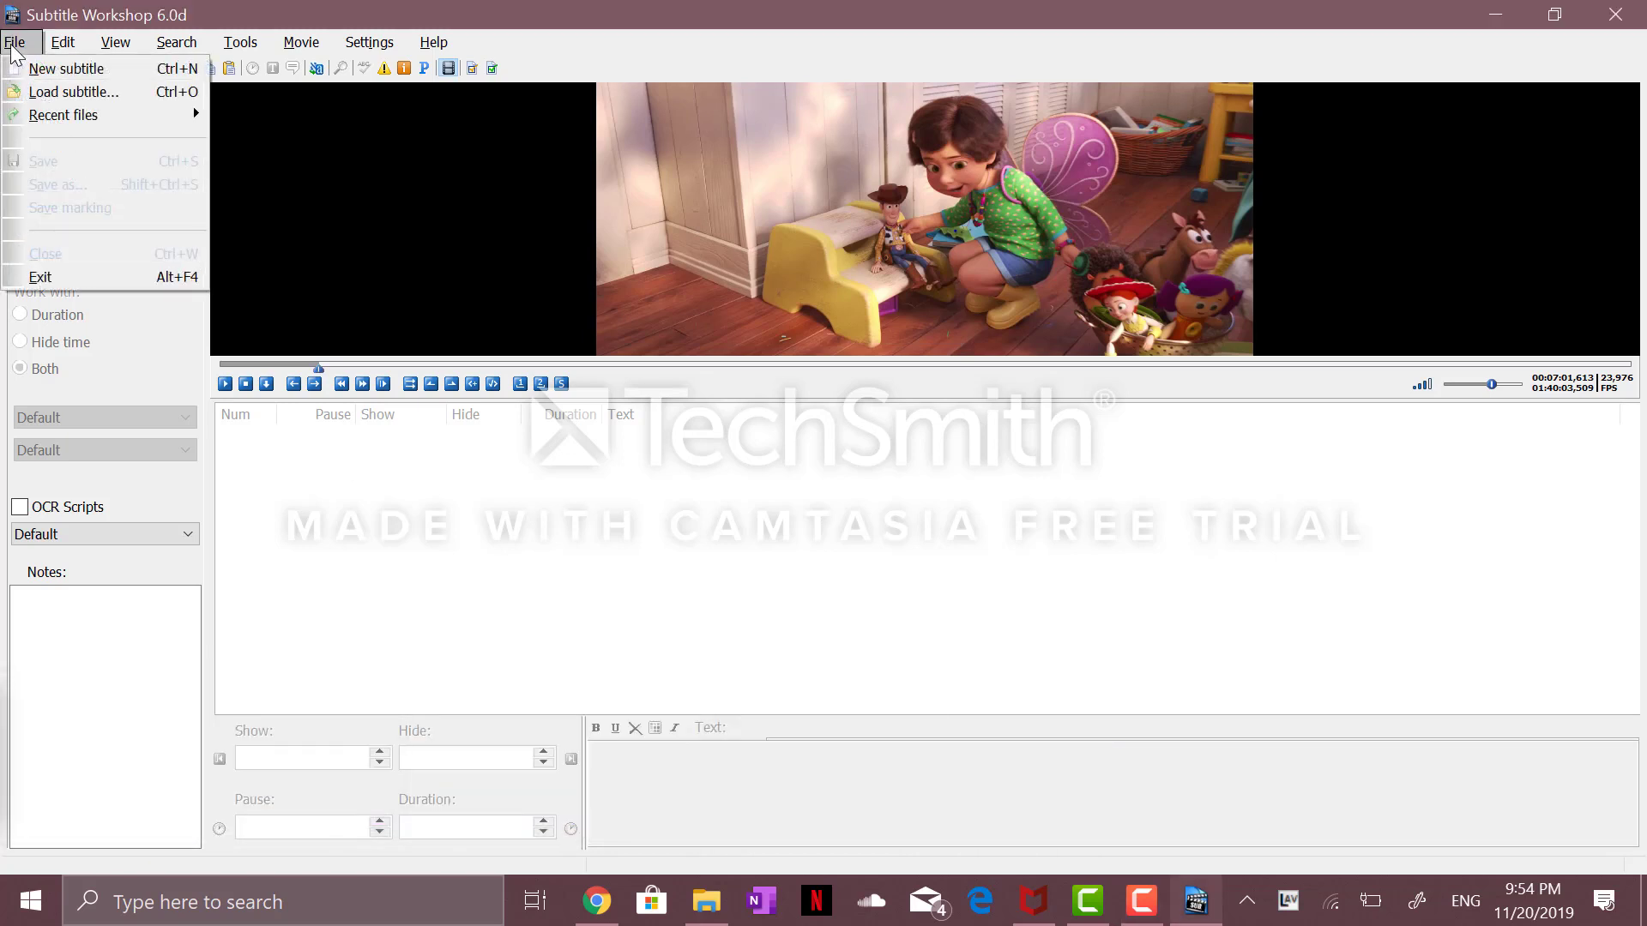
left_click(66, 70)
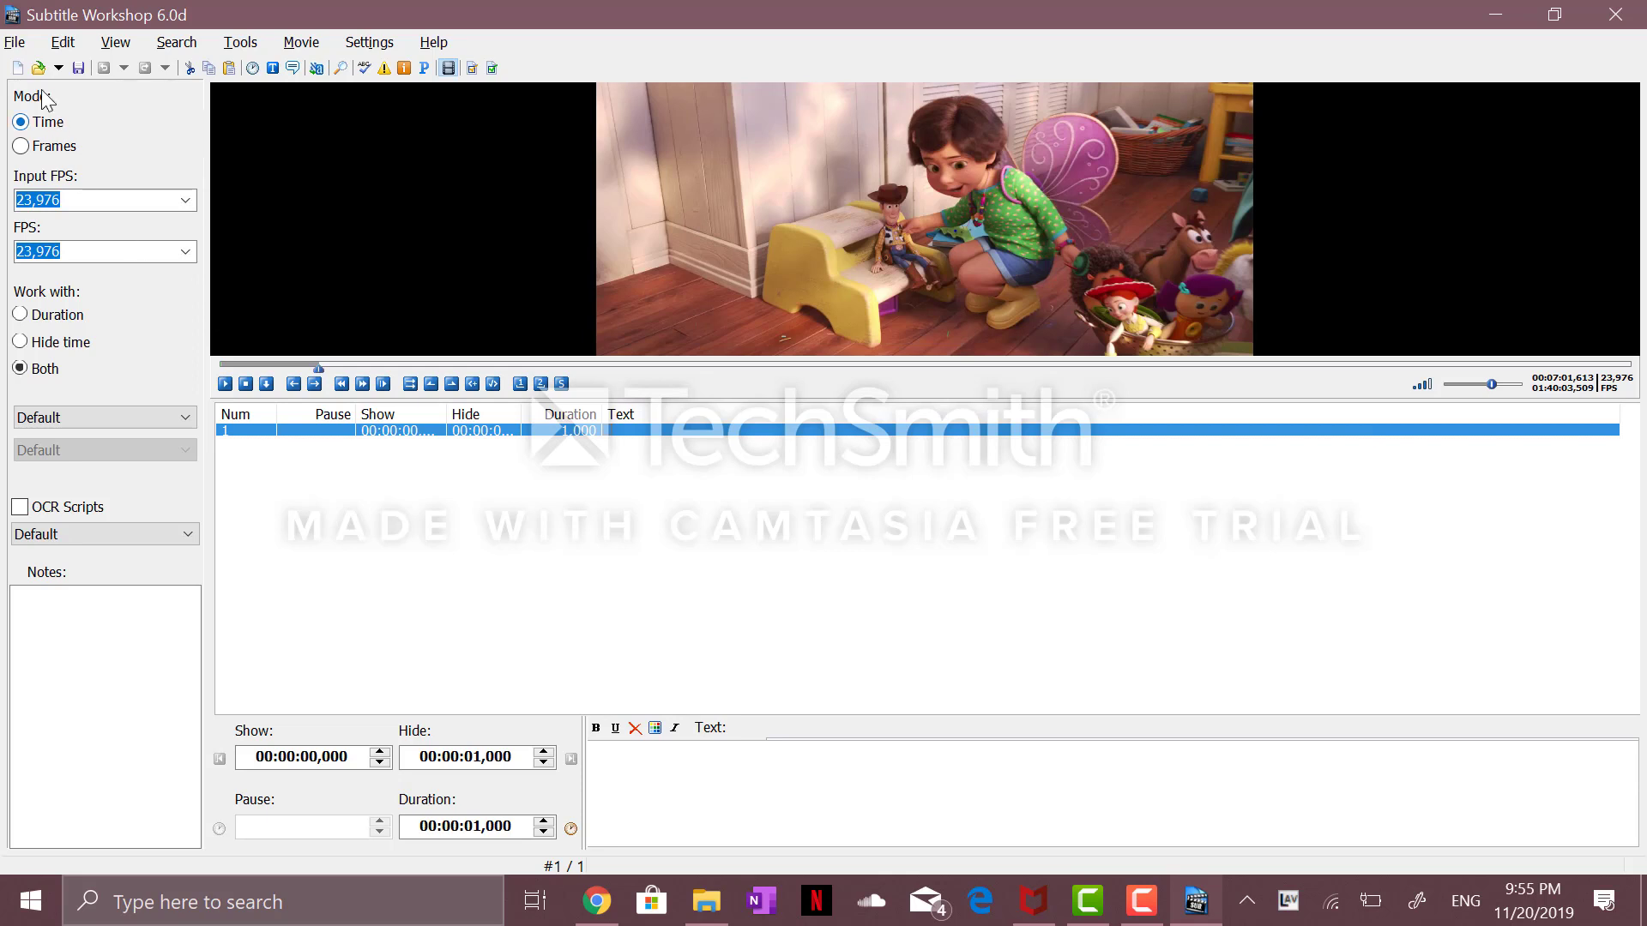
left_click(11, 44)
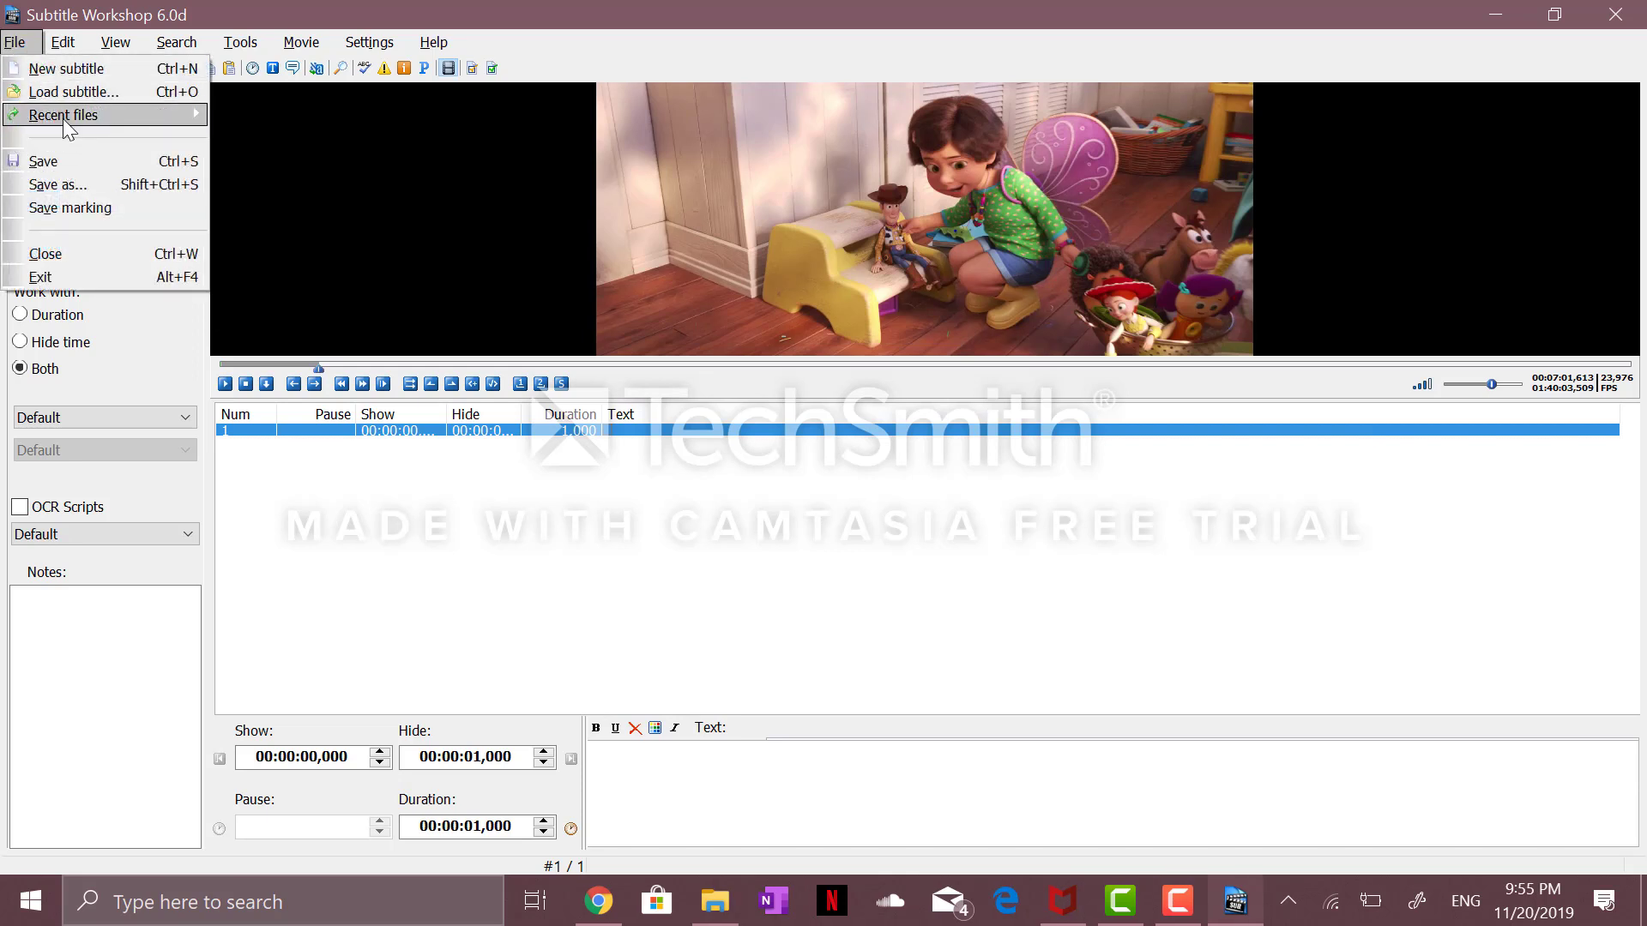
left_click(82, 165)
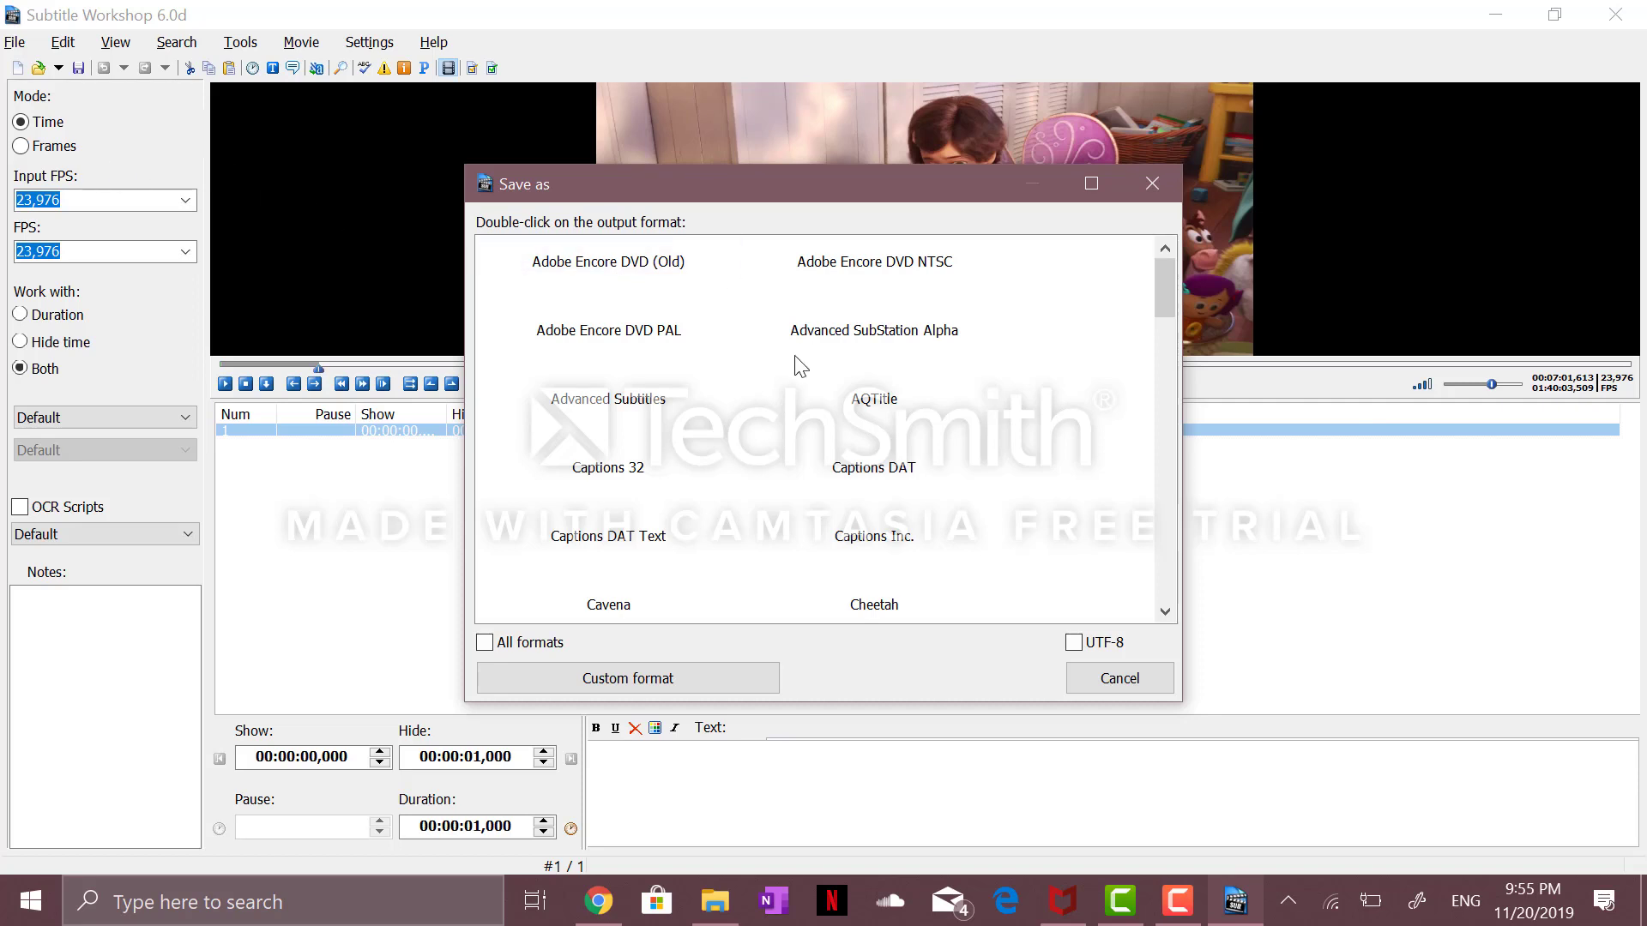
left_click(644, 330)
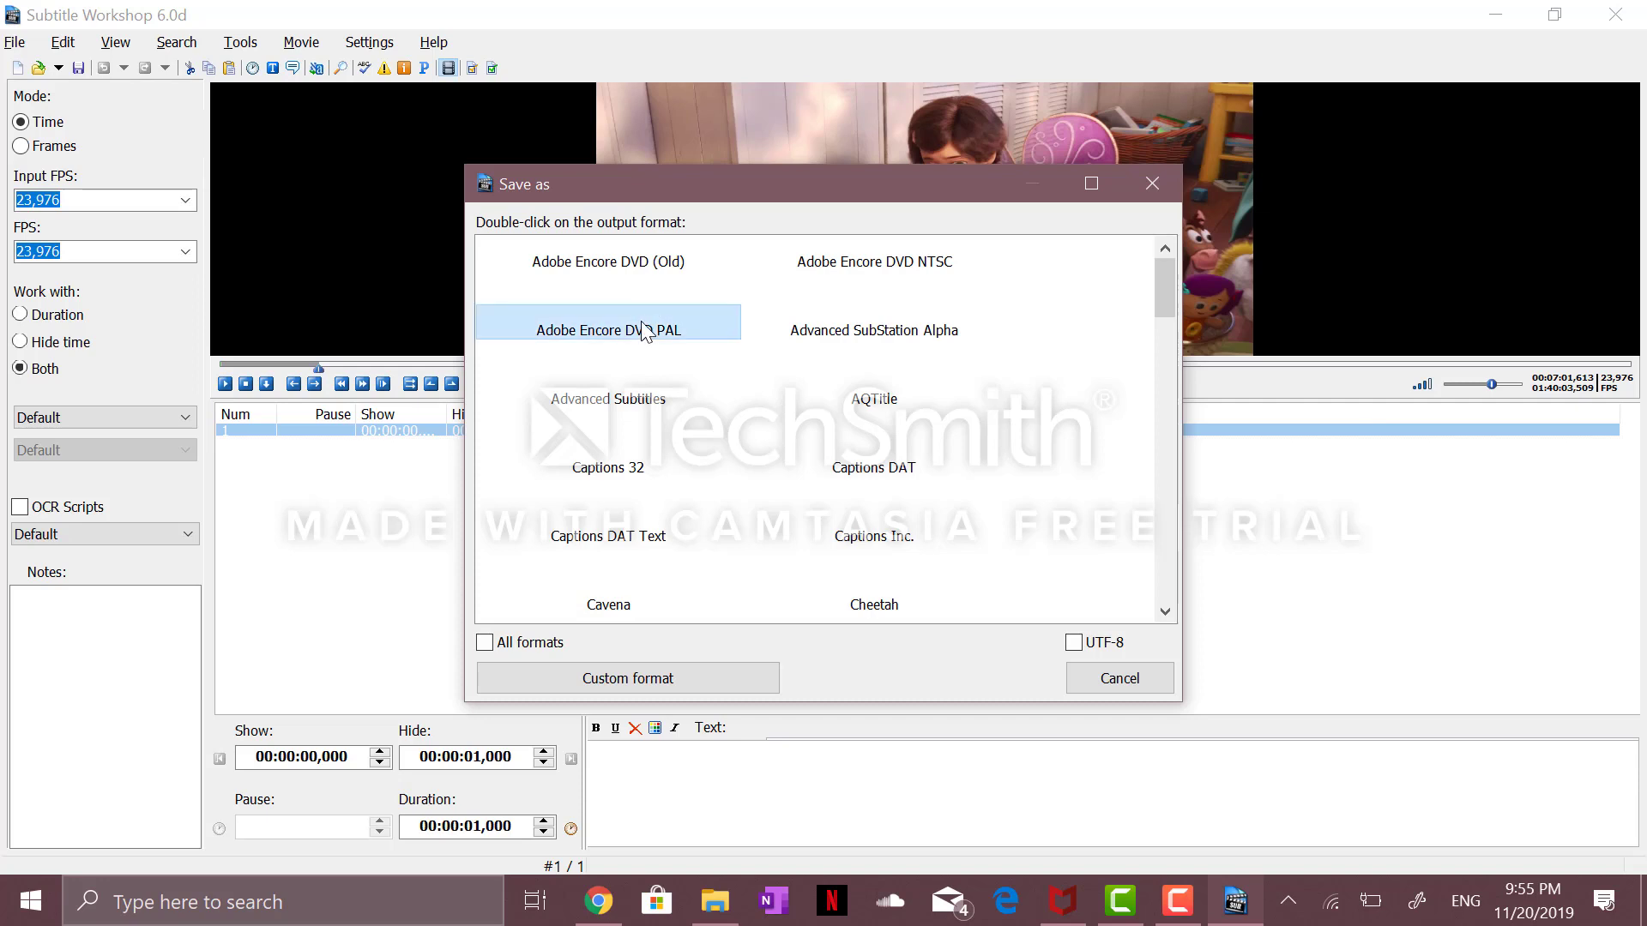
left_click(649, 679)
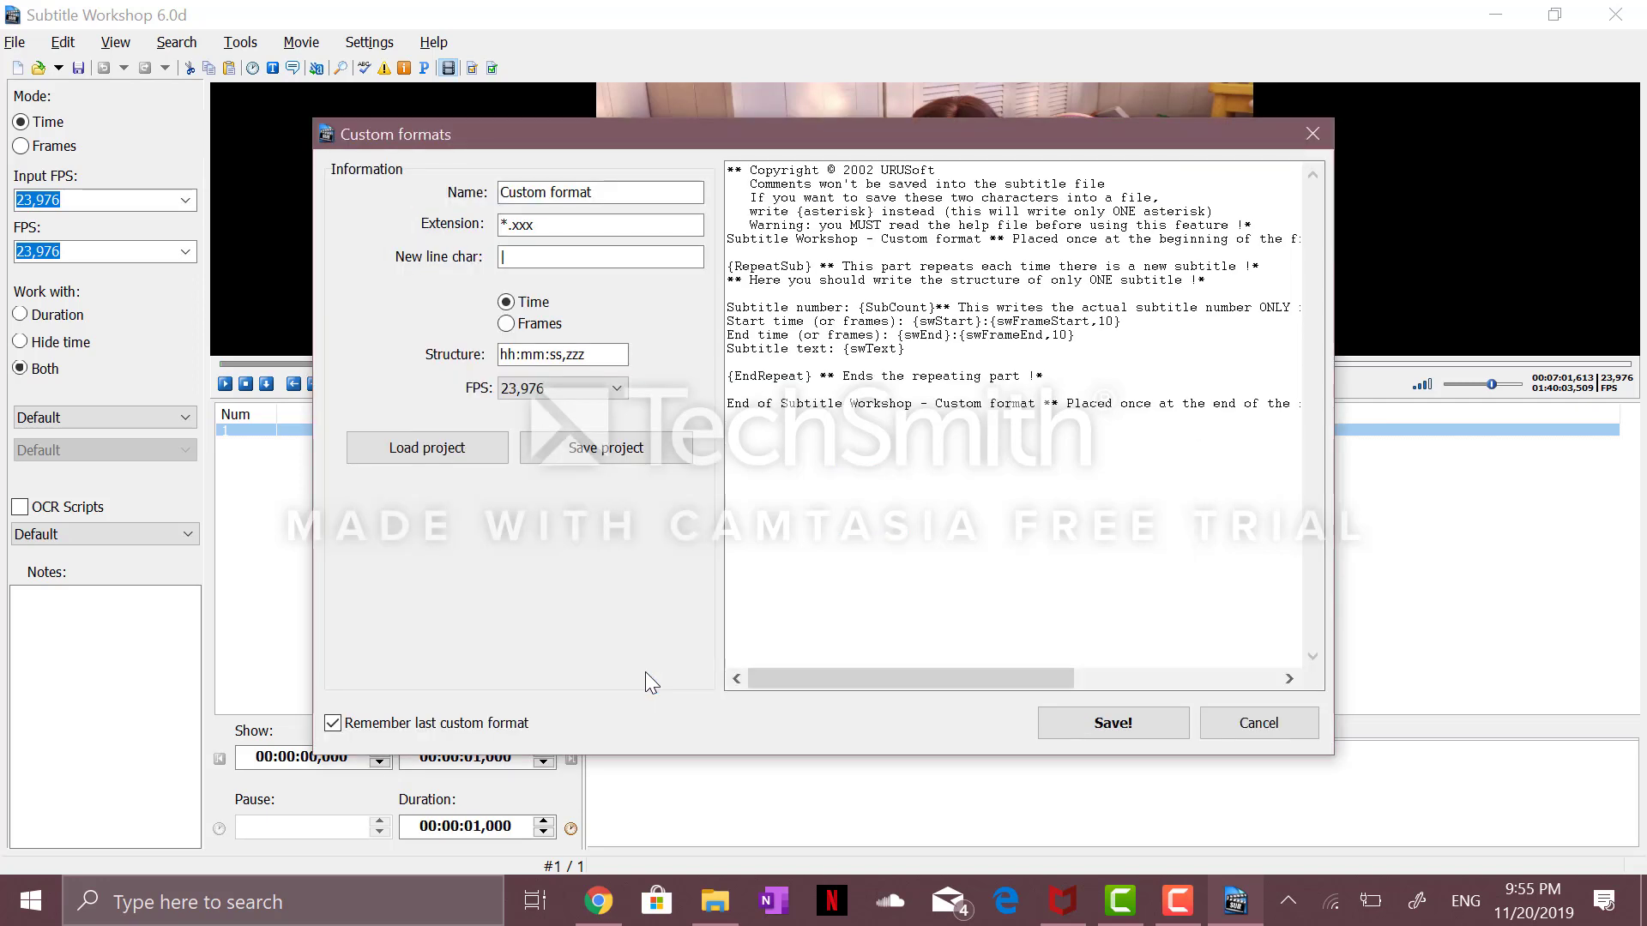
left_click(1168, 723)
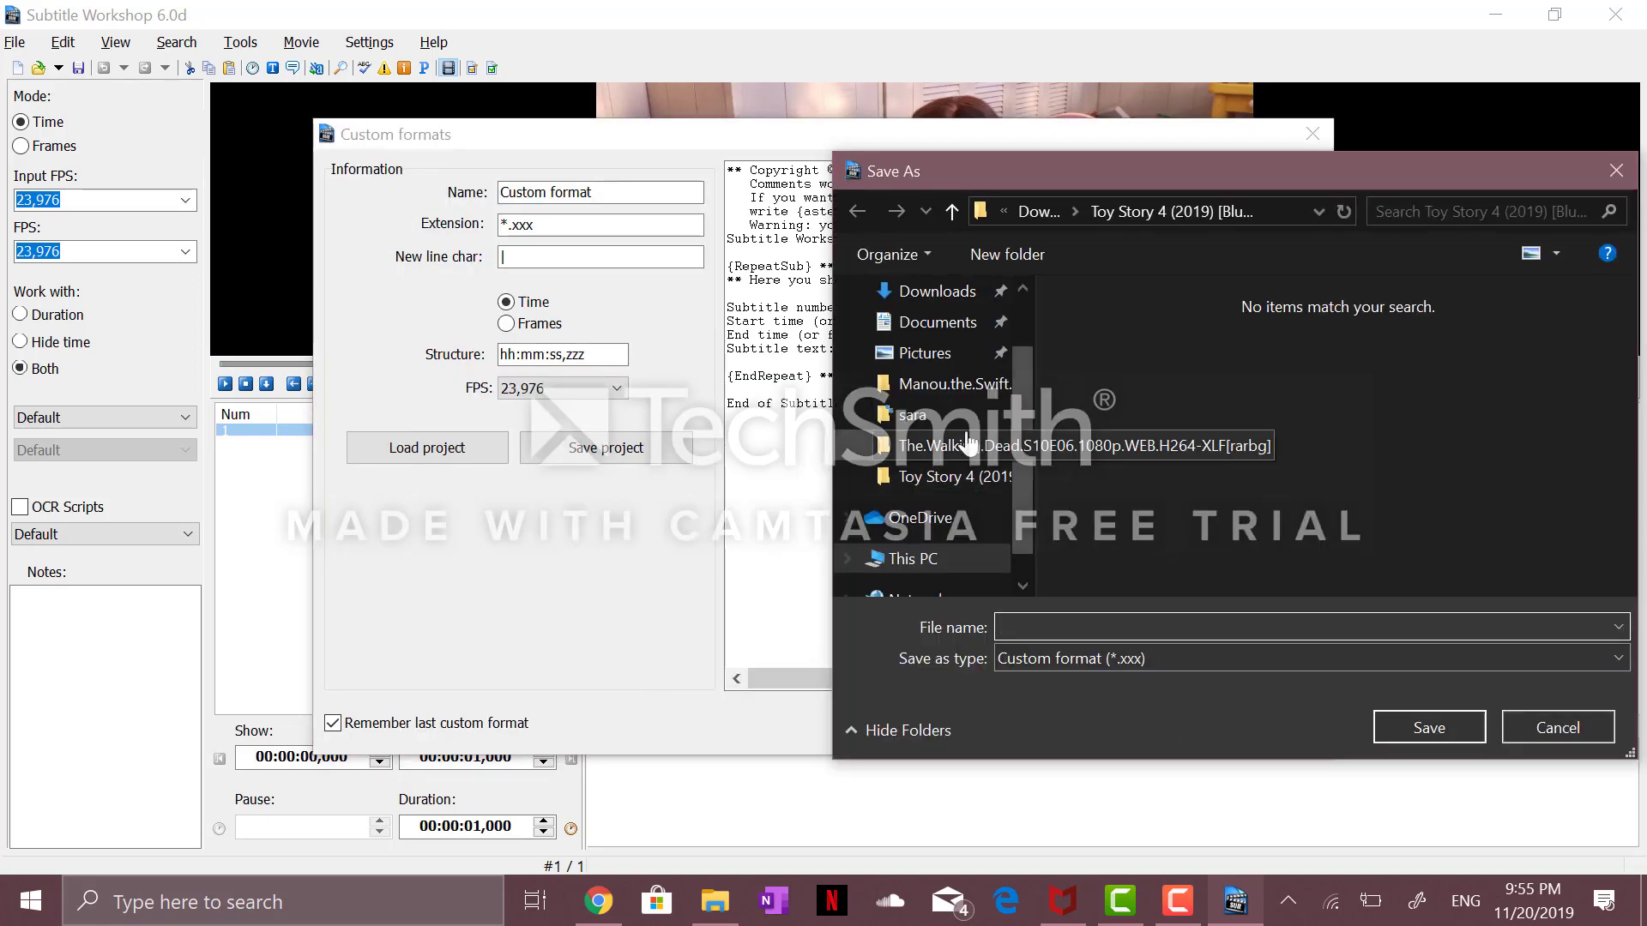
- Save the custom-format subtitle file on the Desktop under the name "toystory subtitle"
scroll(1012, 353, "up", 2)
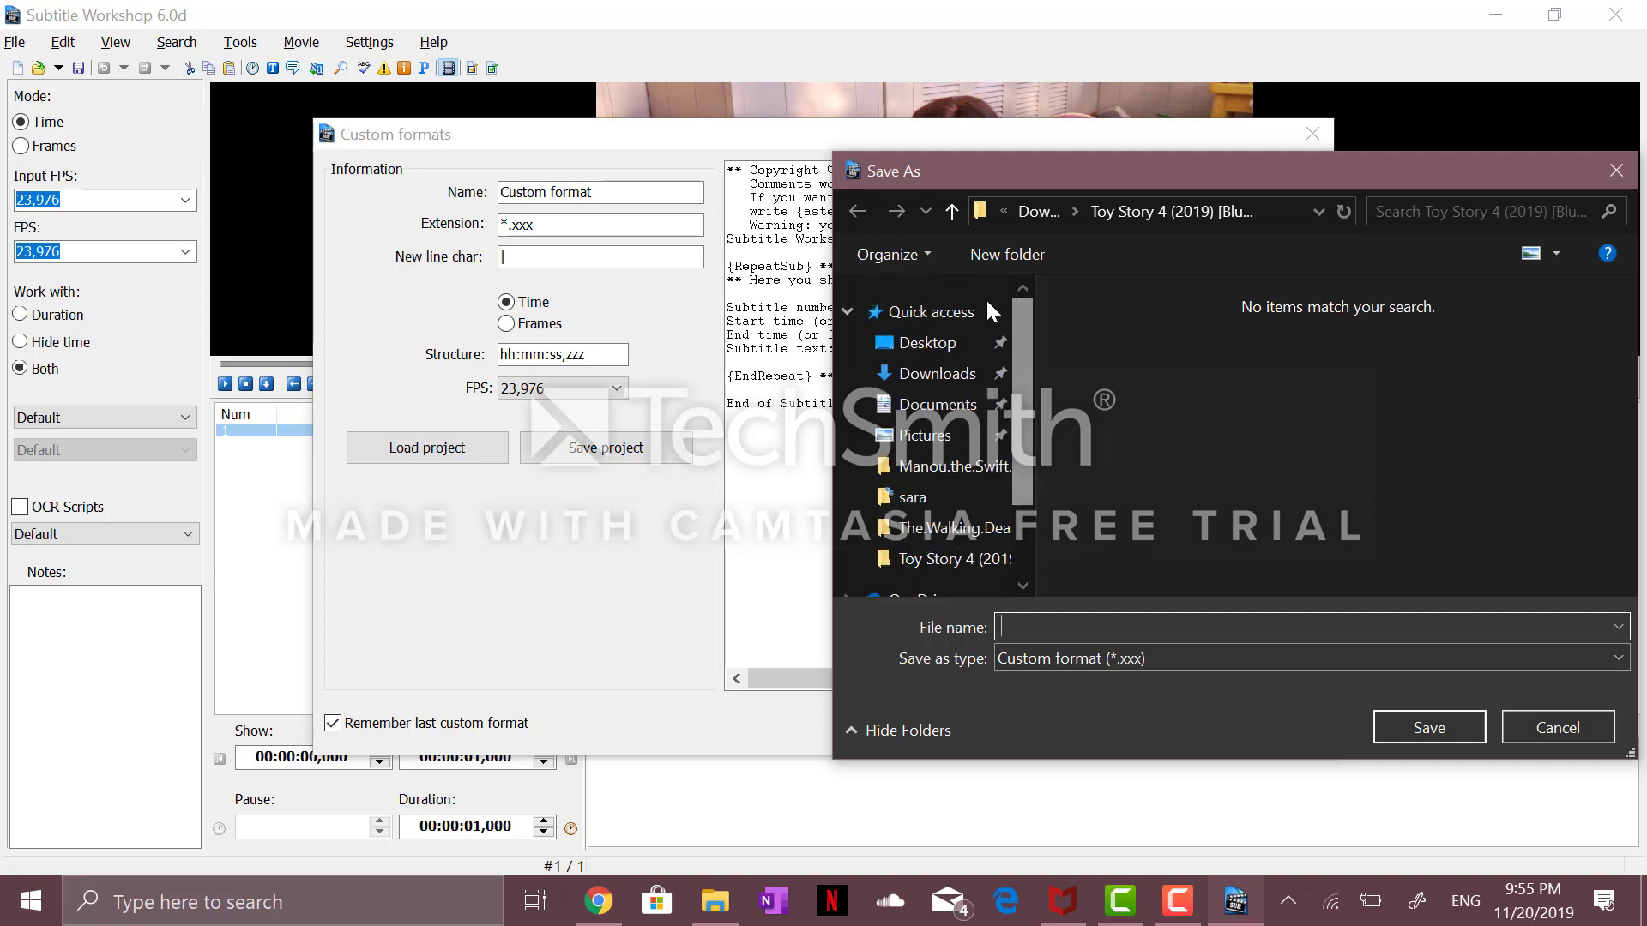
left_click(927, 342)
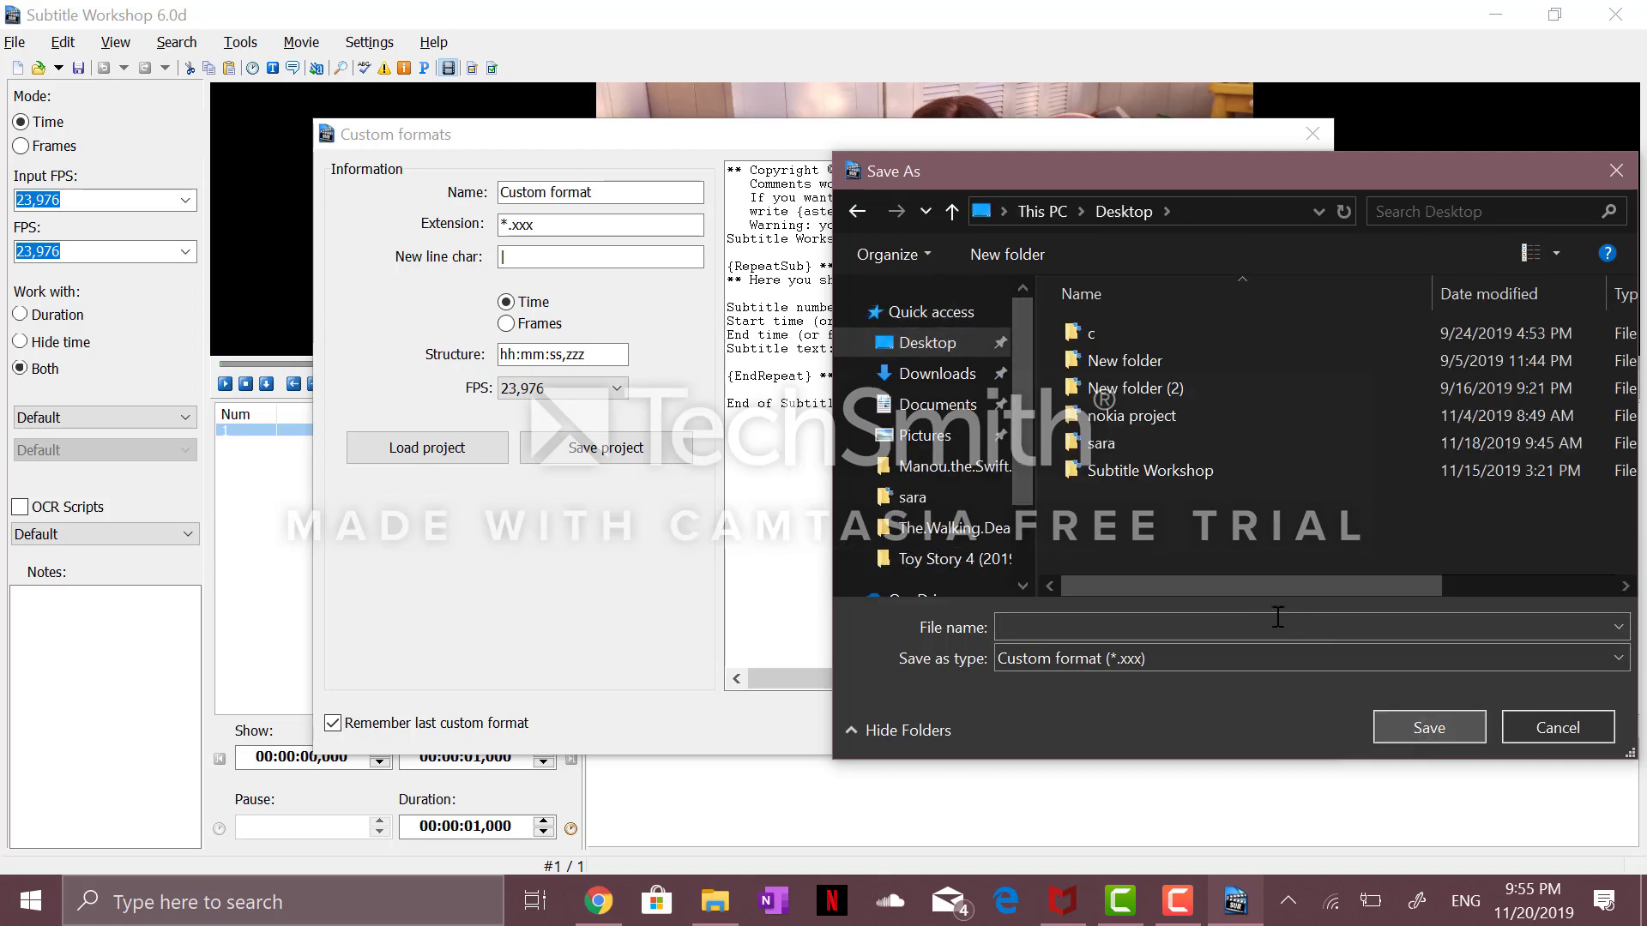
left_click(1233, 626)
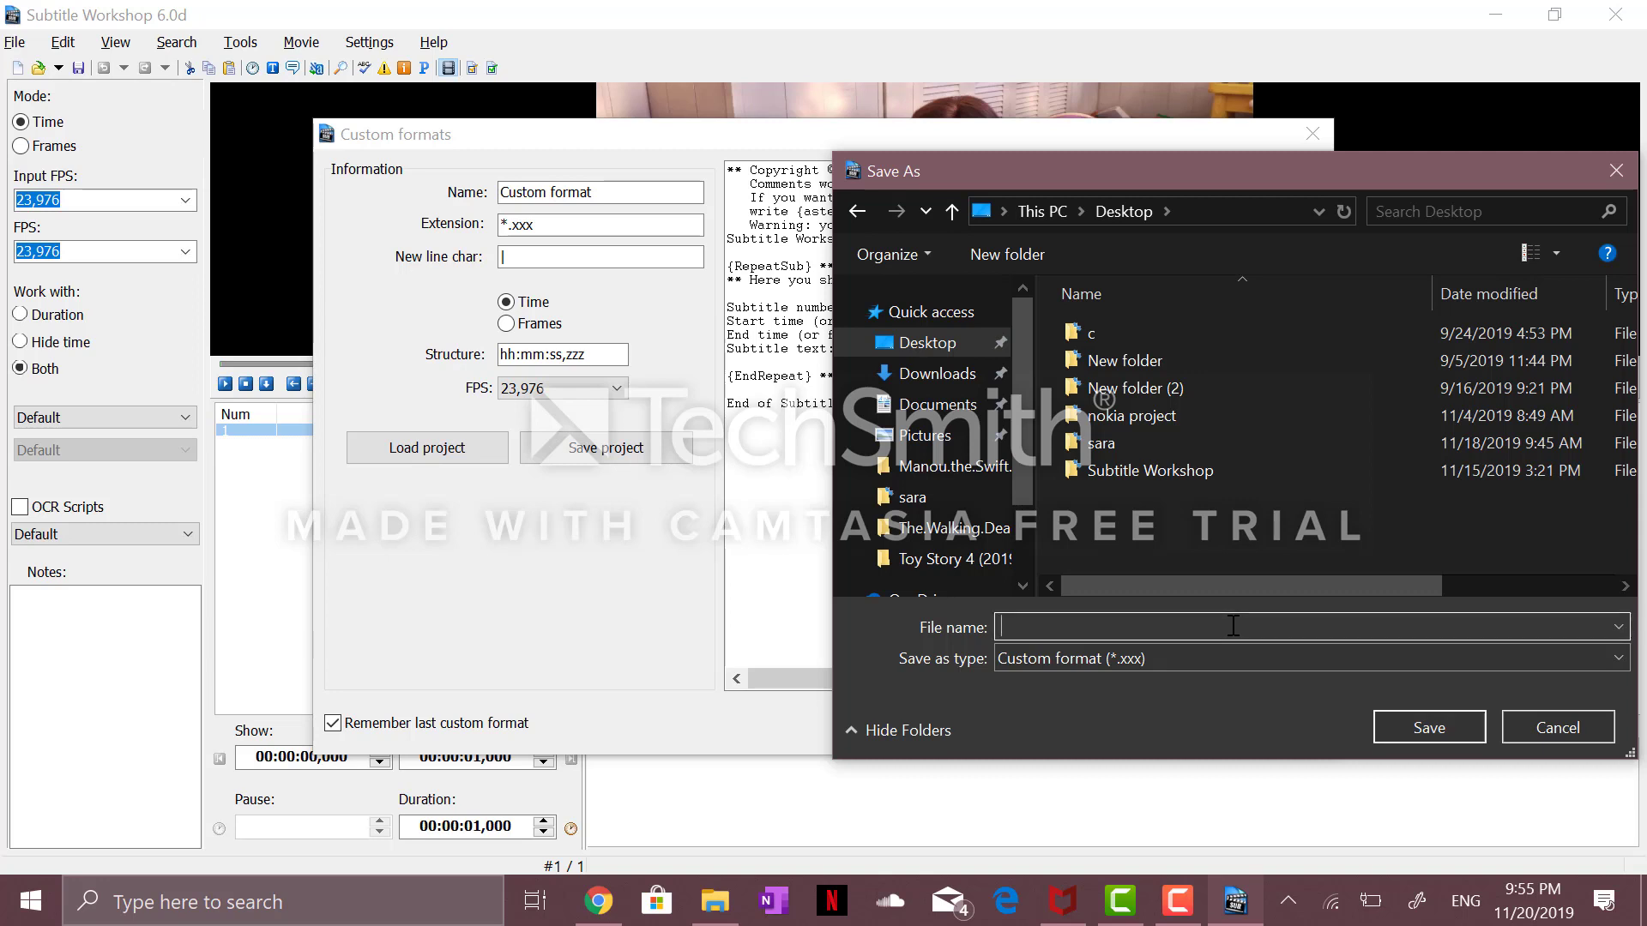
type("s")
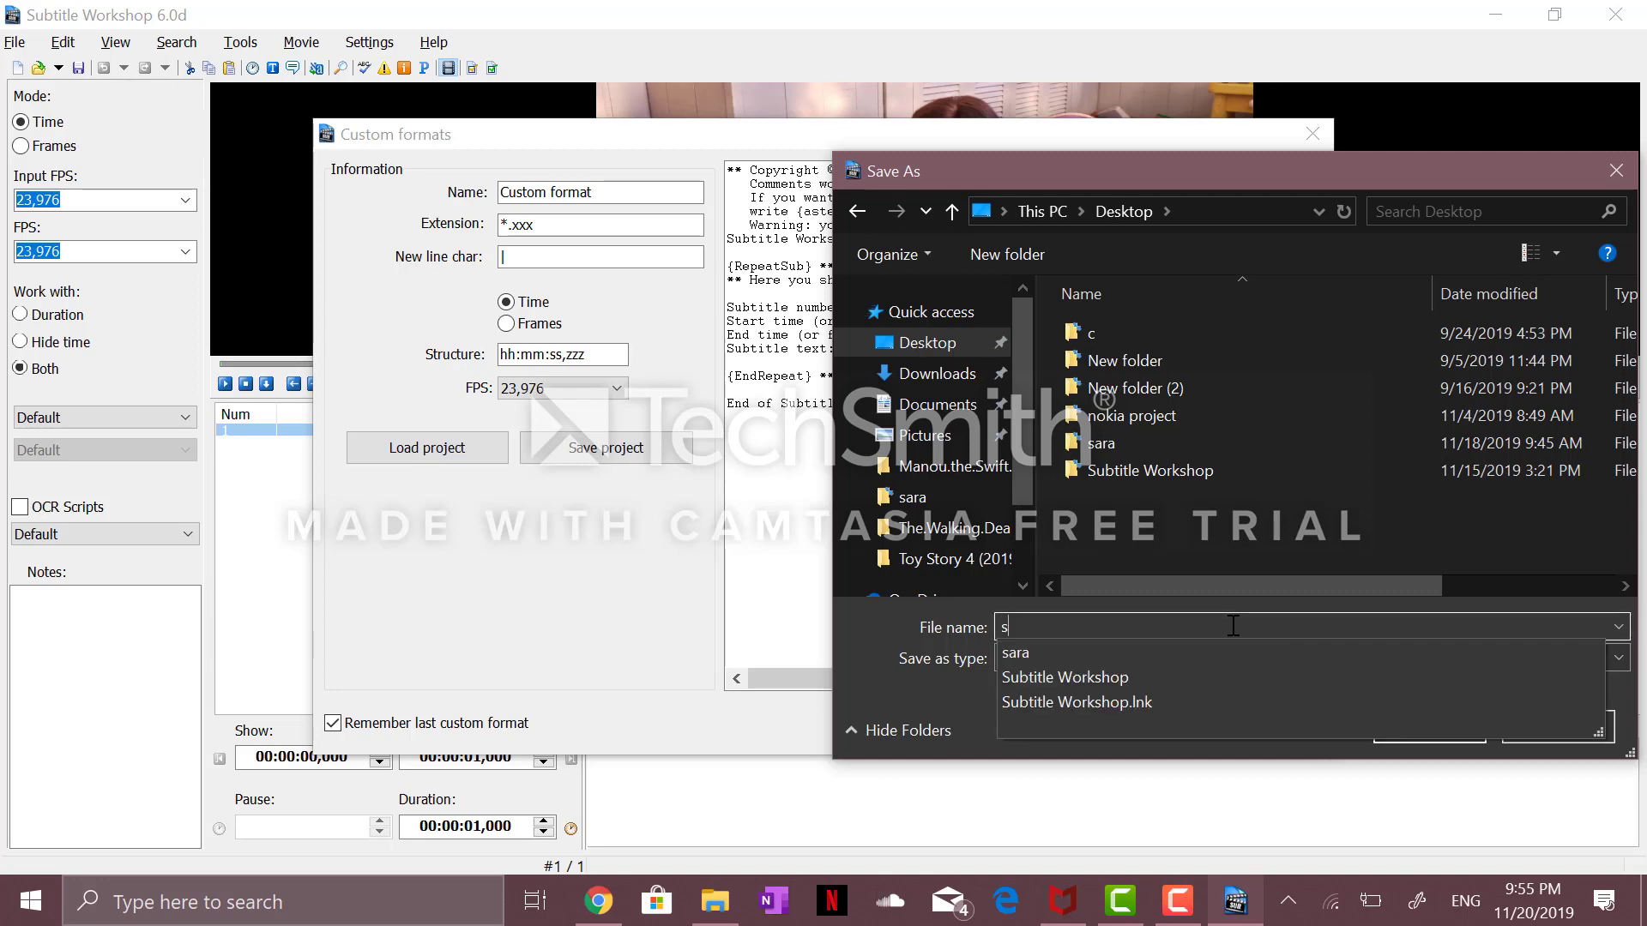
key("BackSpace")
type("toystory subtitle")
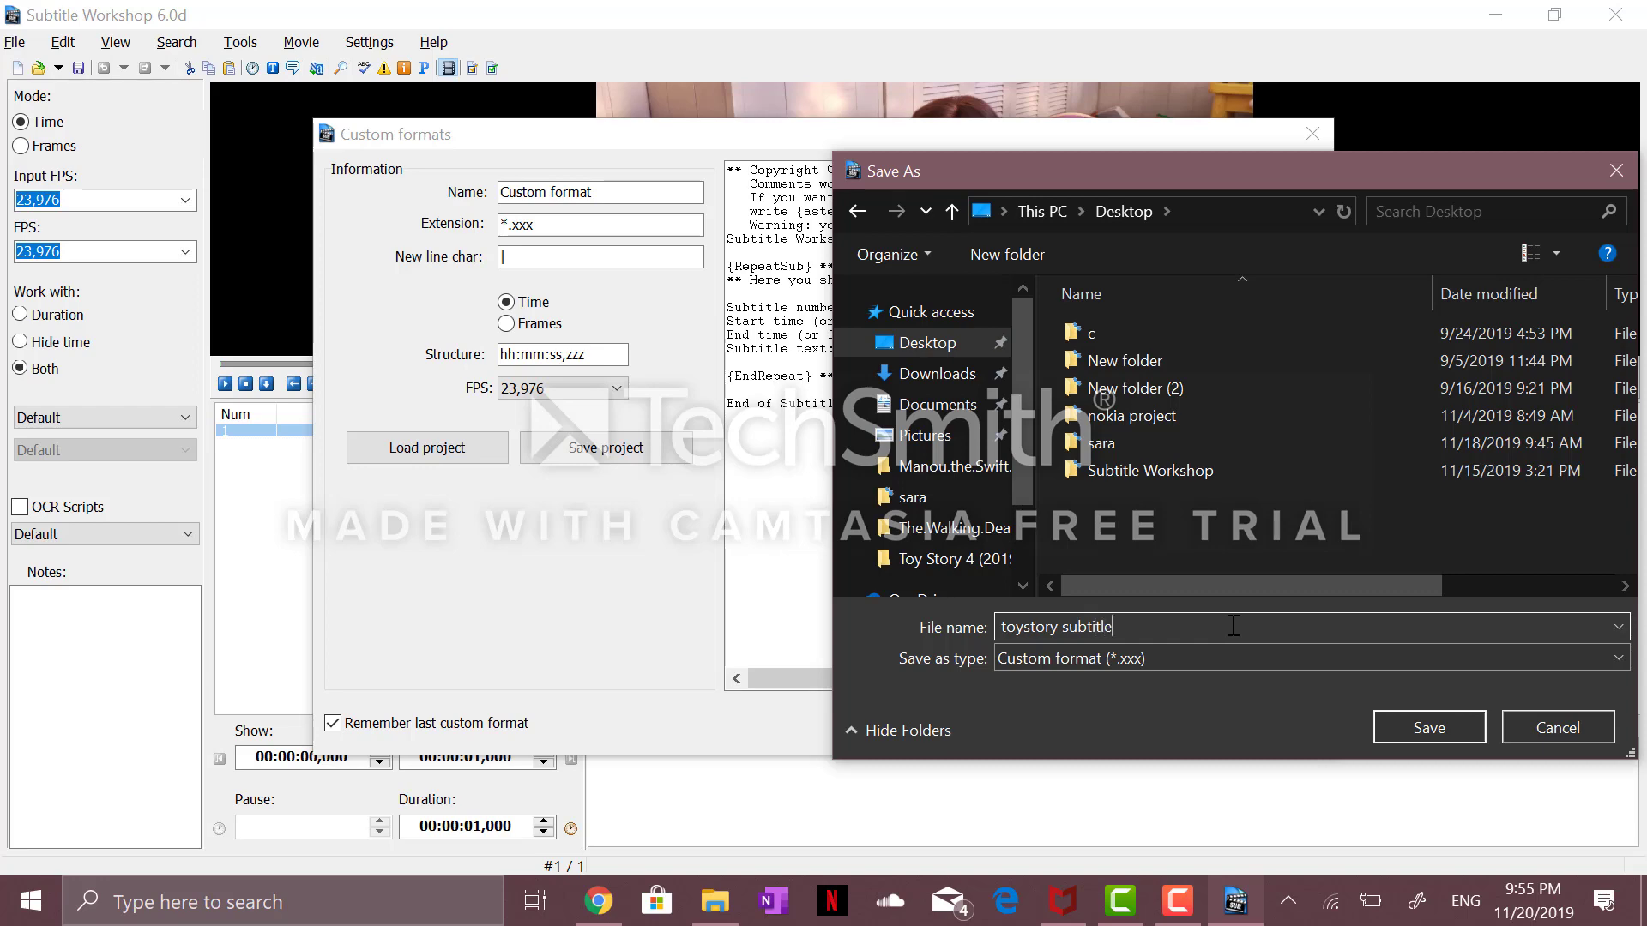
left_click(1407, 731)
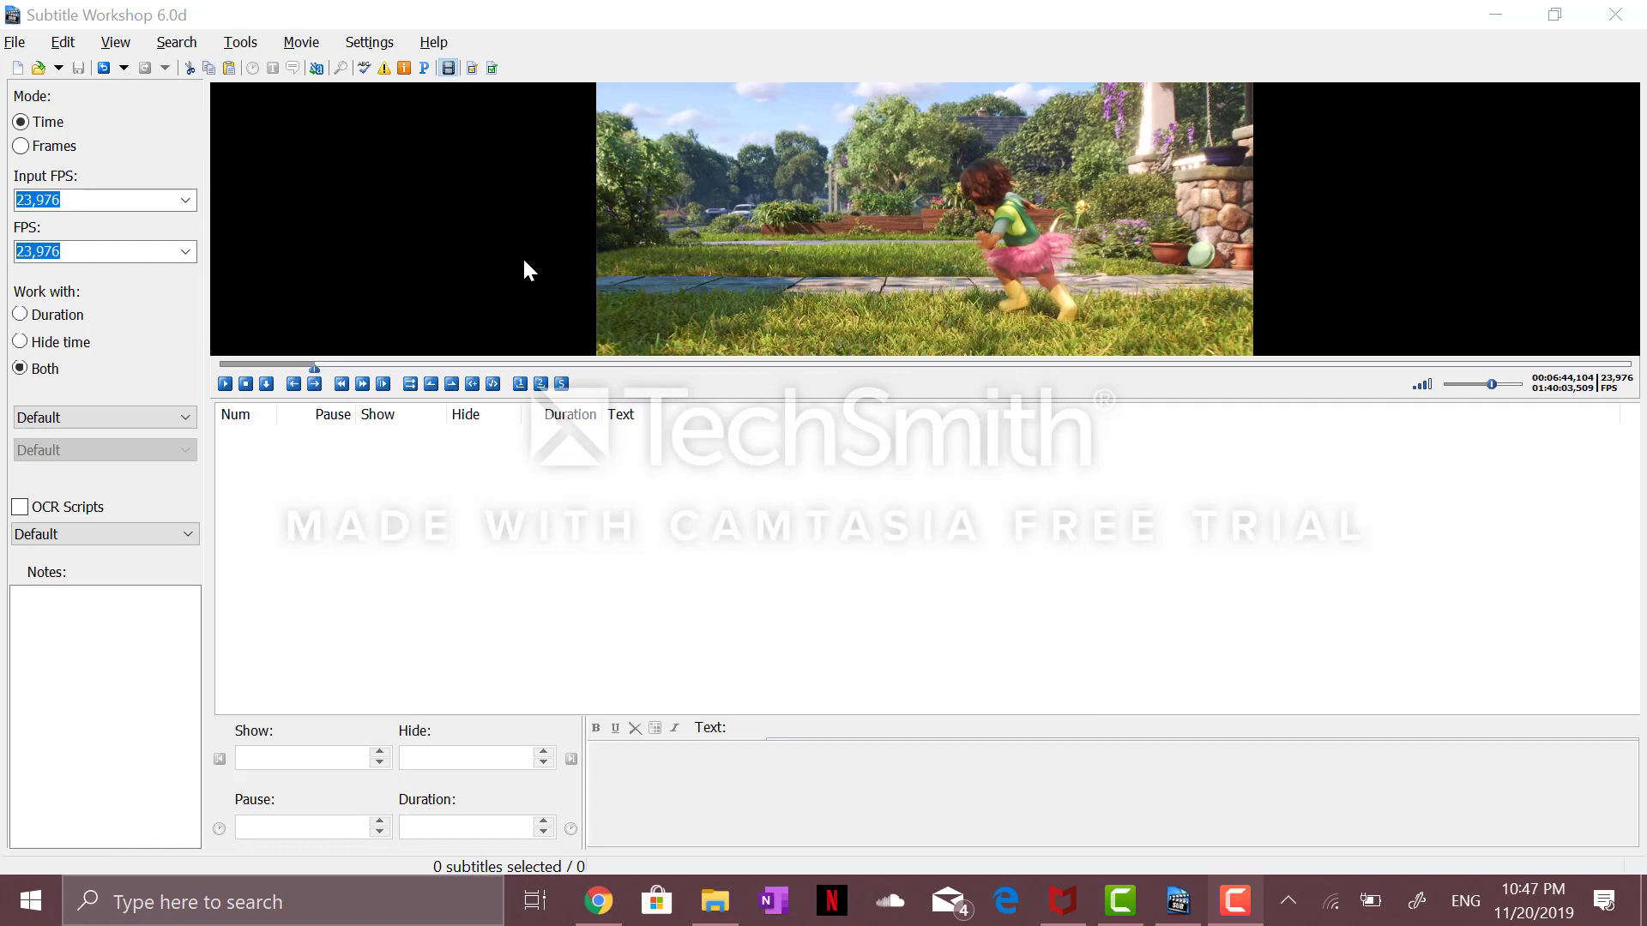
- Insert a first subtitle into the empty list, add a second one after it, and insert another before the selected one
left_click(456, 553)
key("Insert")
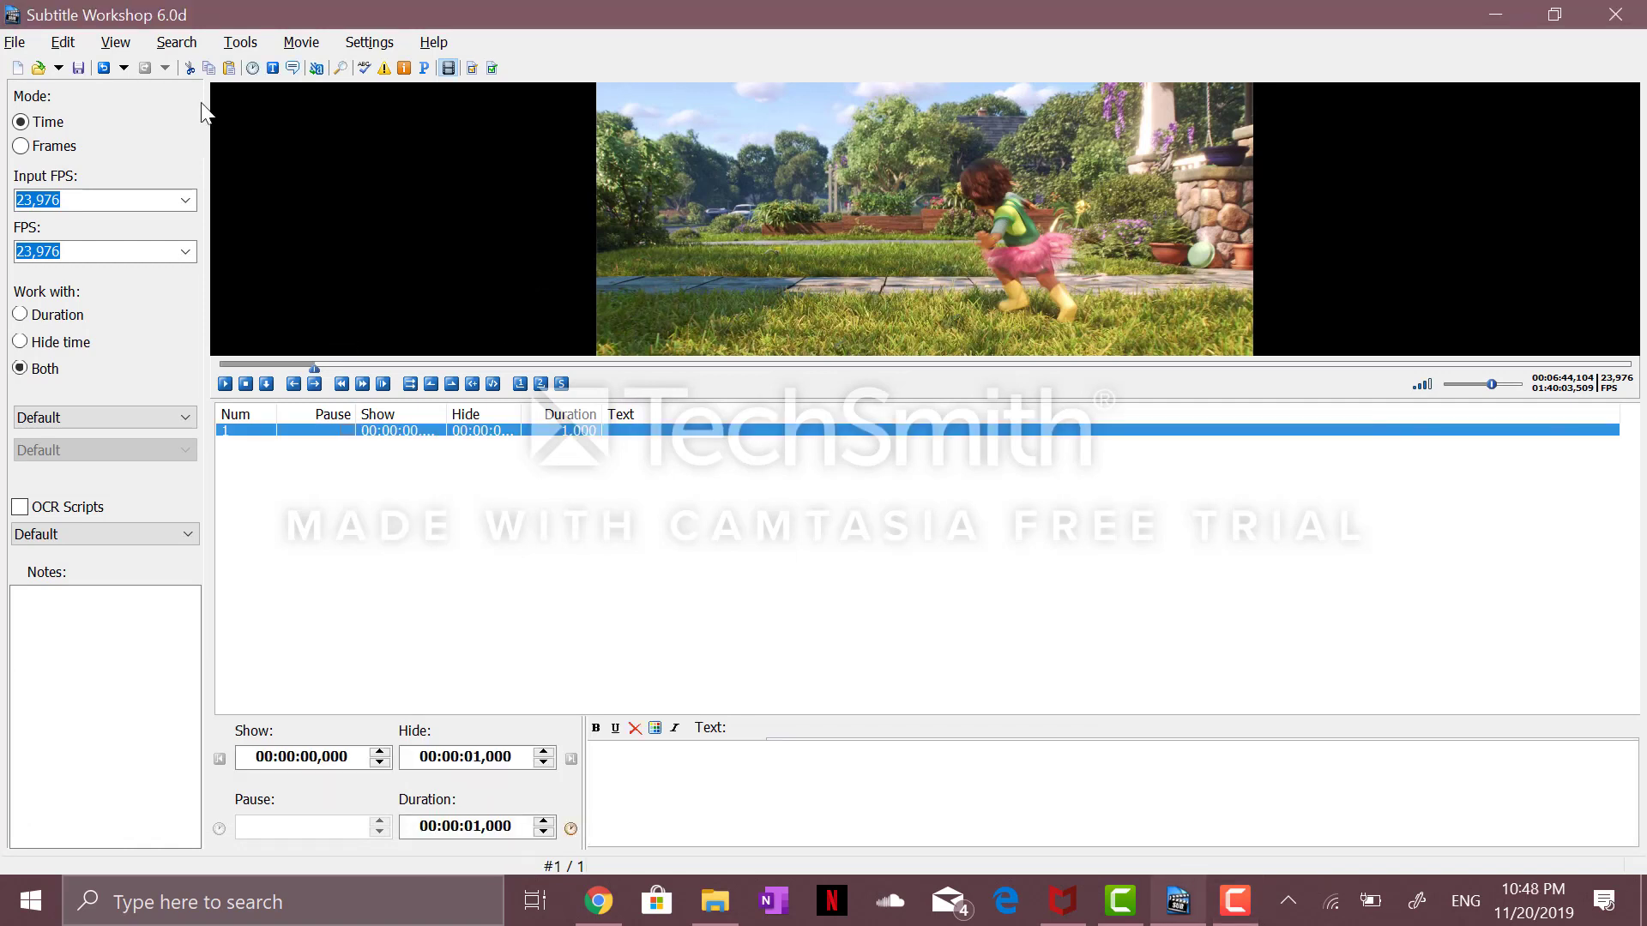
left_click(64, 42)
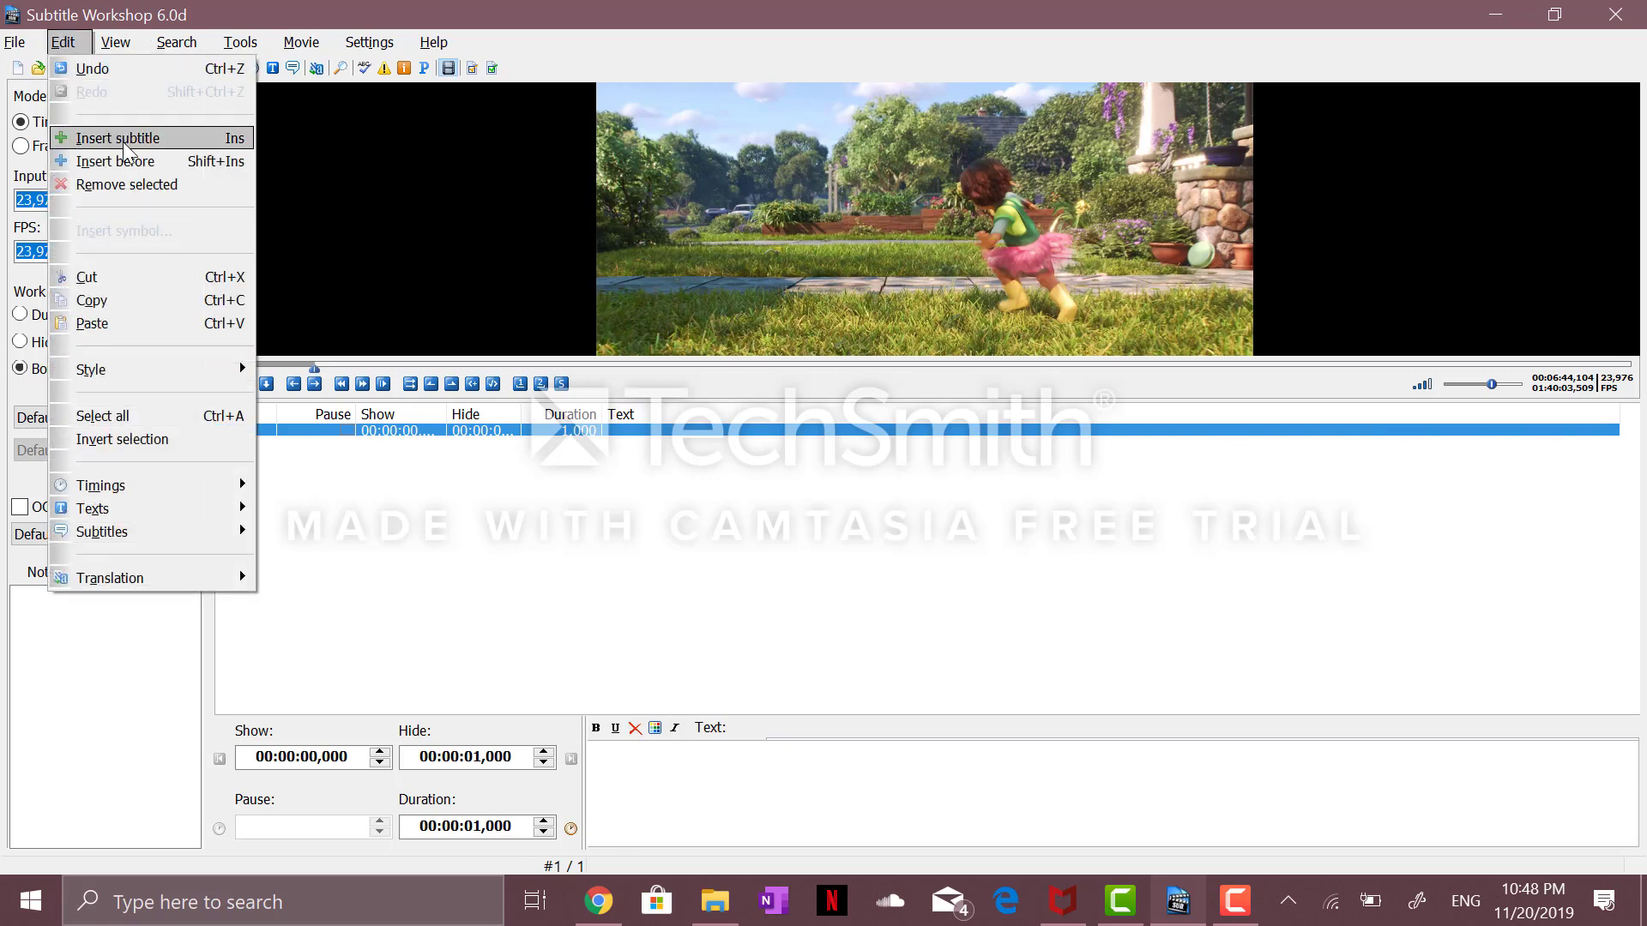
left_click(130, 144)
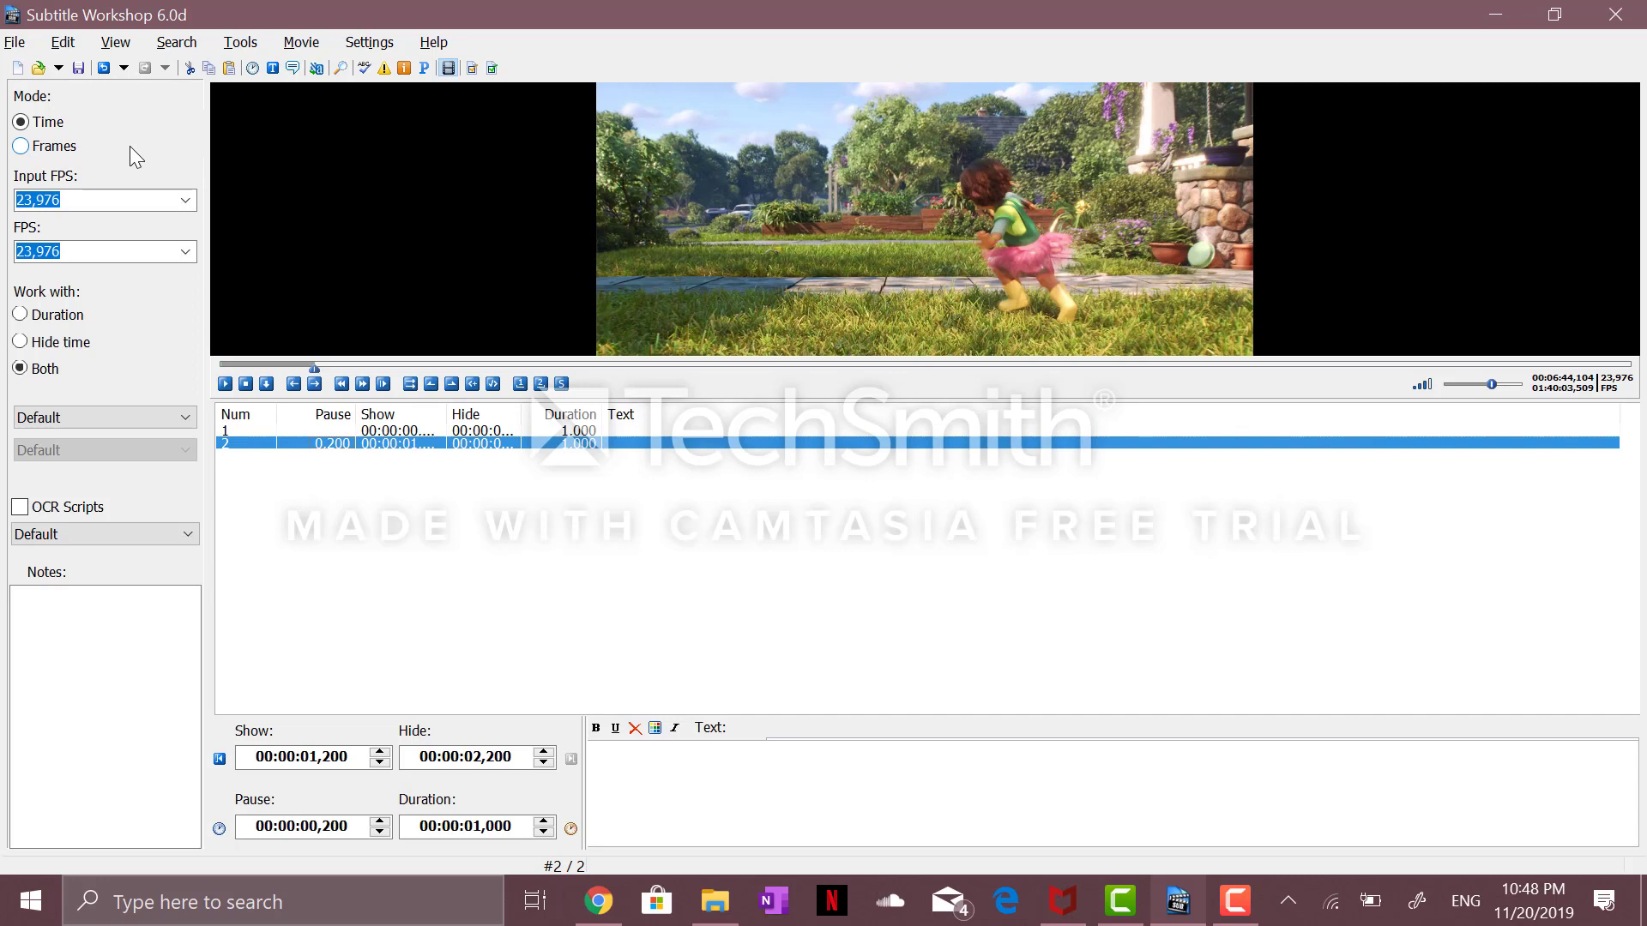
key("shift+Insert")
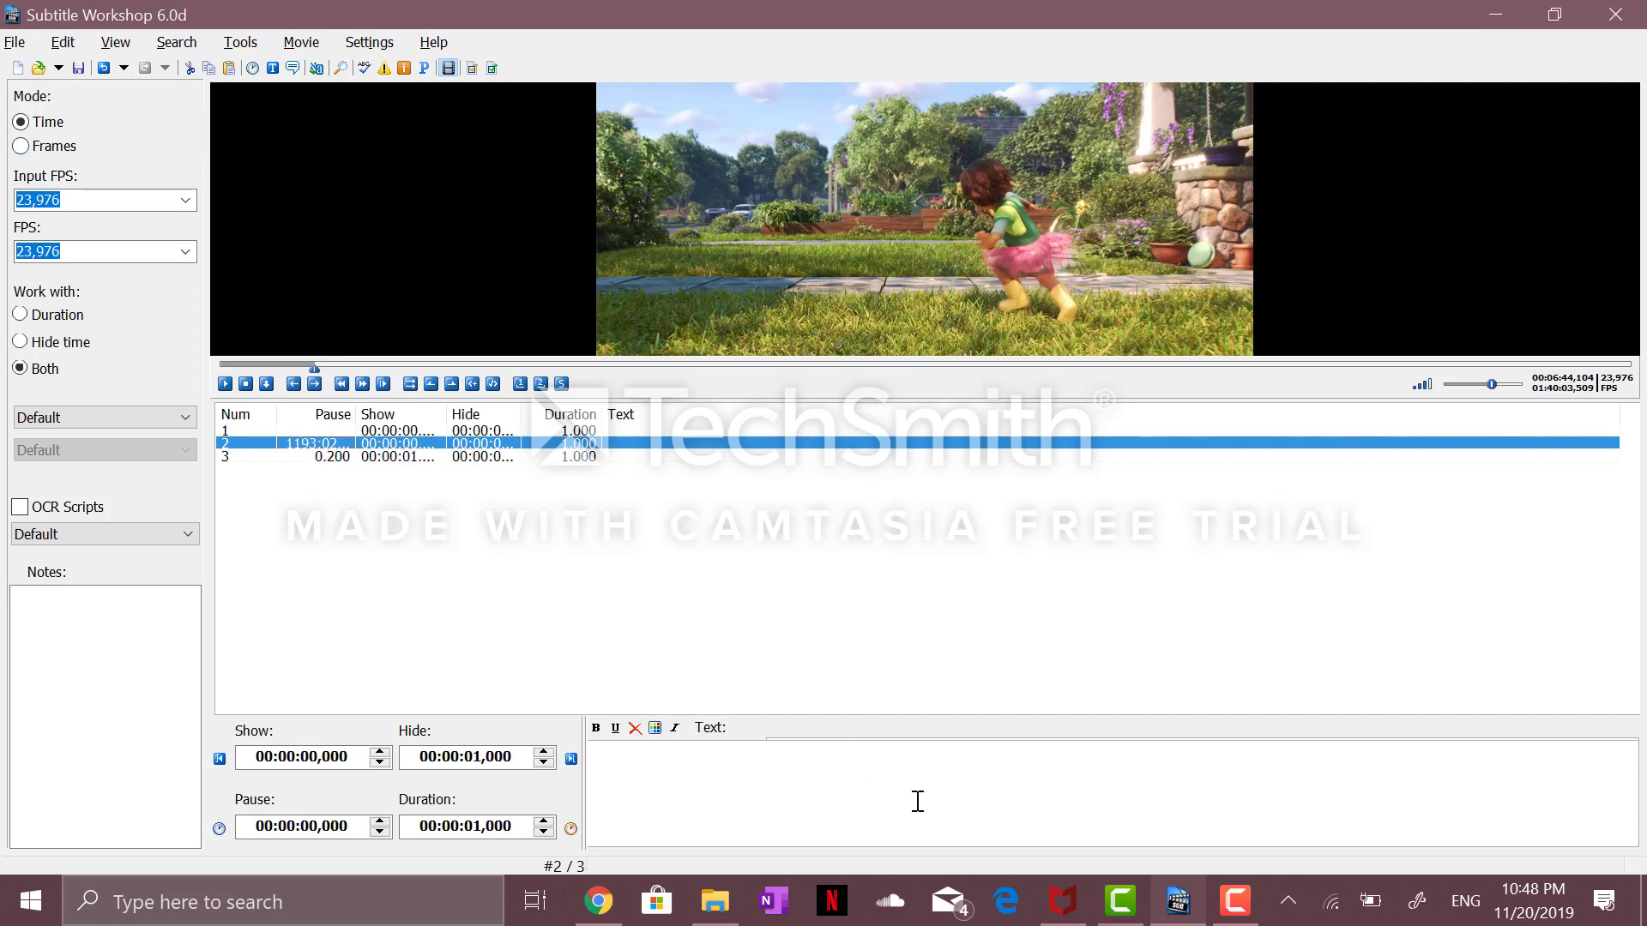
left_click(1233, 903)
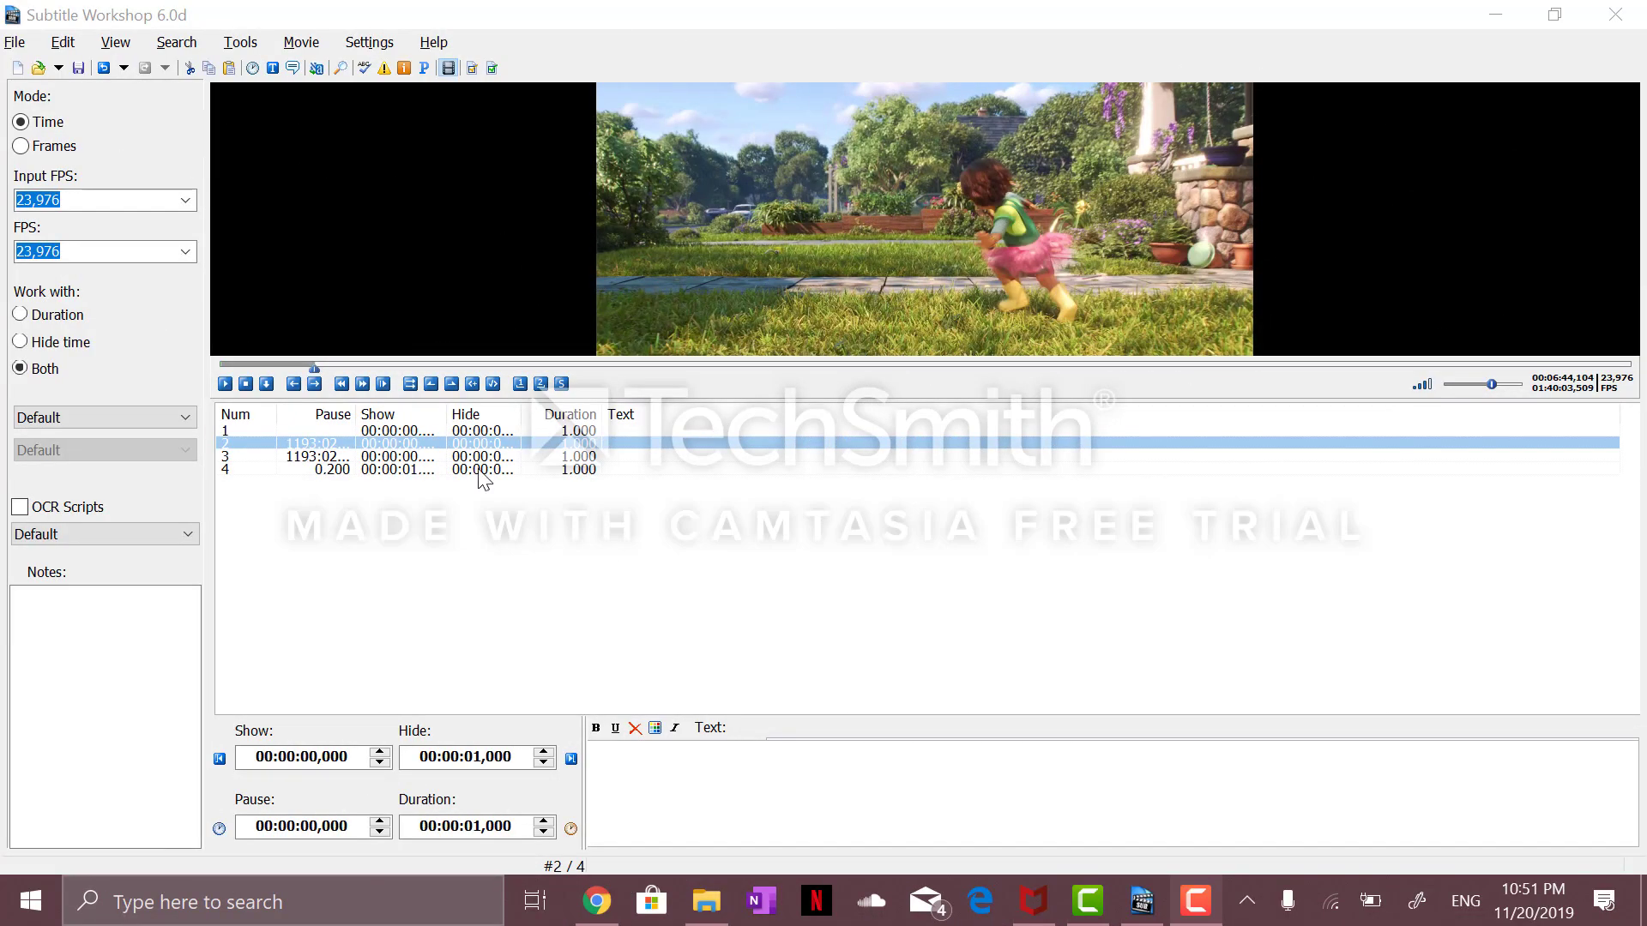
- Delete subtitles 2, 3 and 4 together, and remove the remaining first subtitle from the list
left_click(404, 446, "ctrl")
left_click(405, 444, "ctrl")
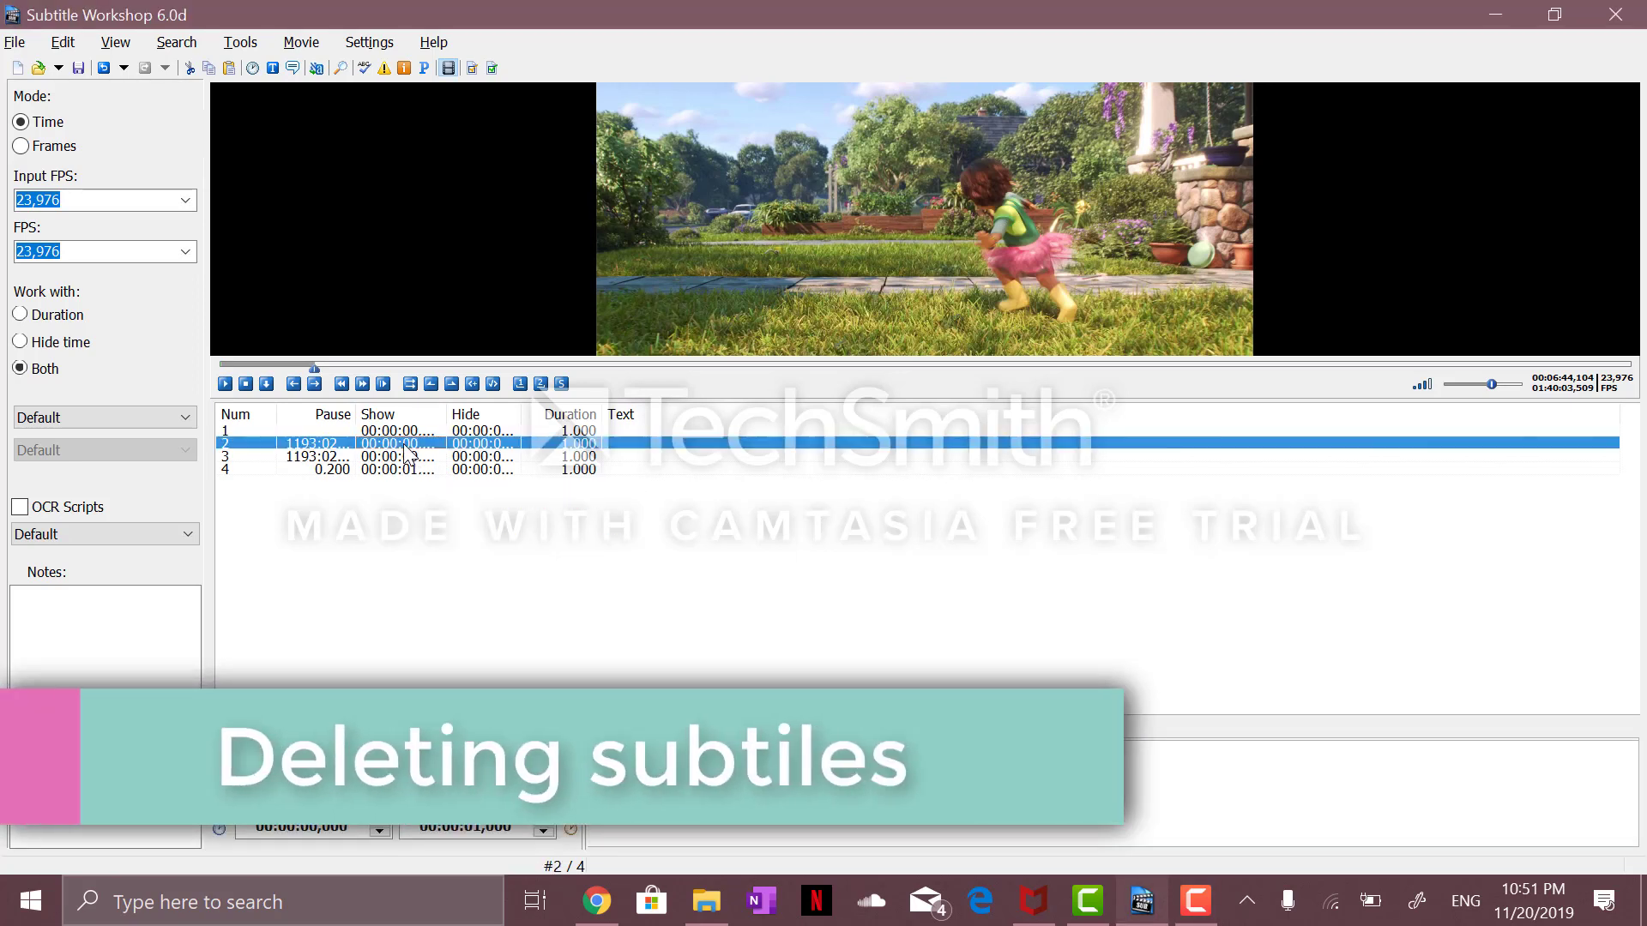
left_click(401, 469, "ctrl")
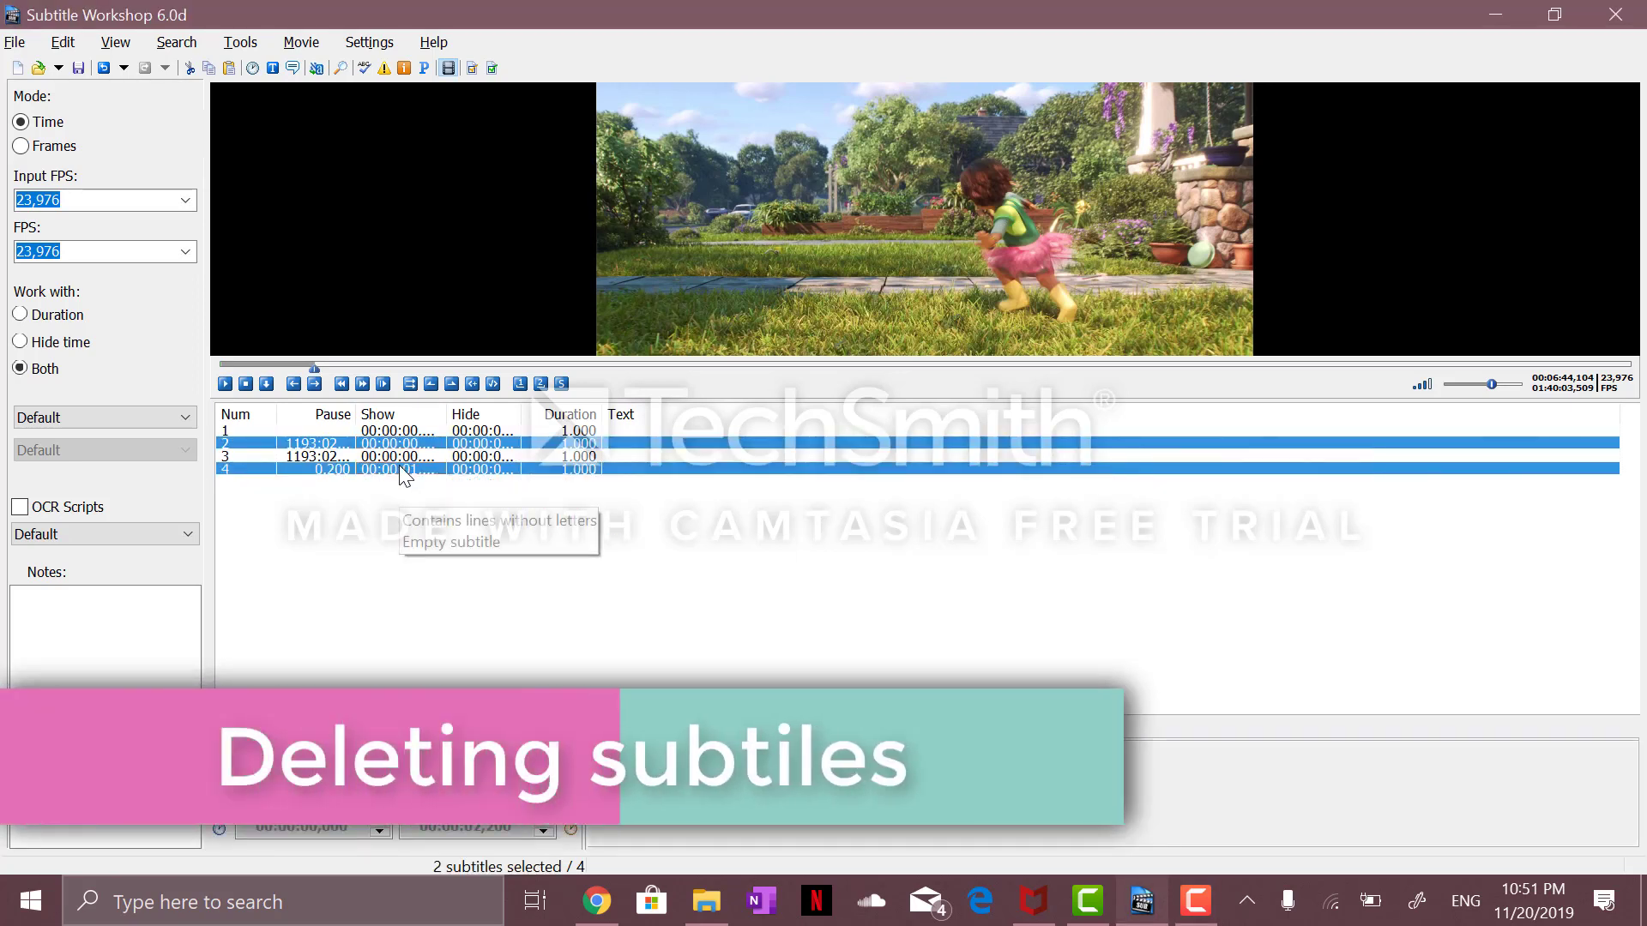
left_click(401, 446, "ctrl")
left_click(399, 447, "ctrl")
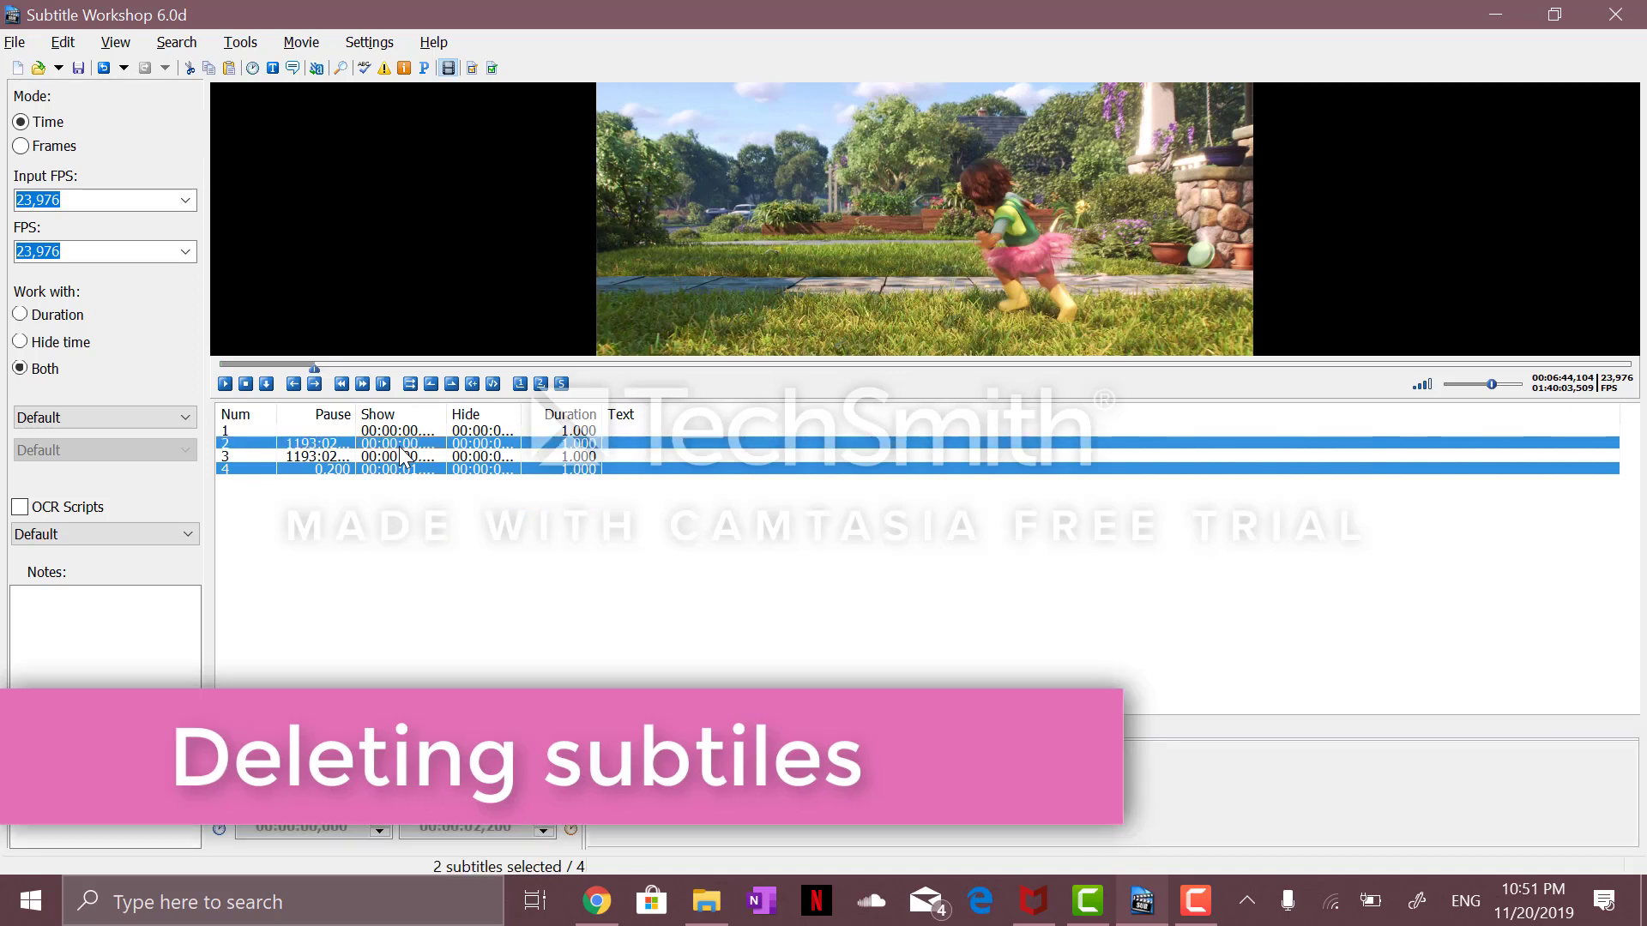
left_click(400, 459, "ctrl")
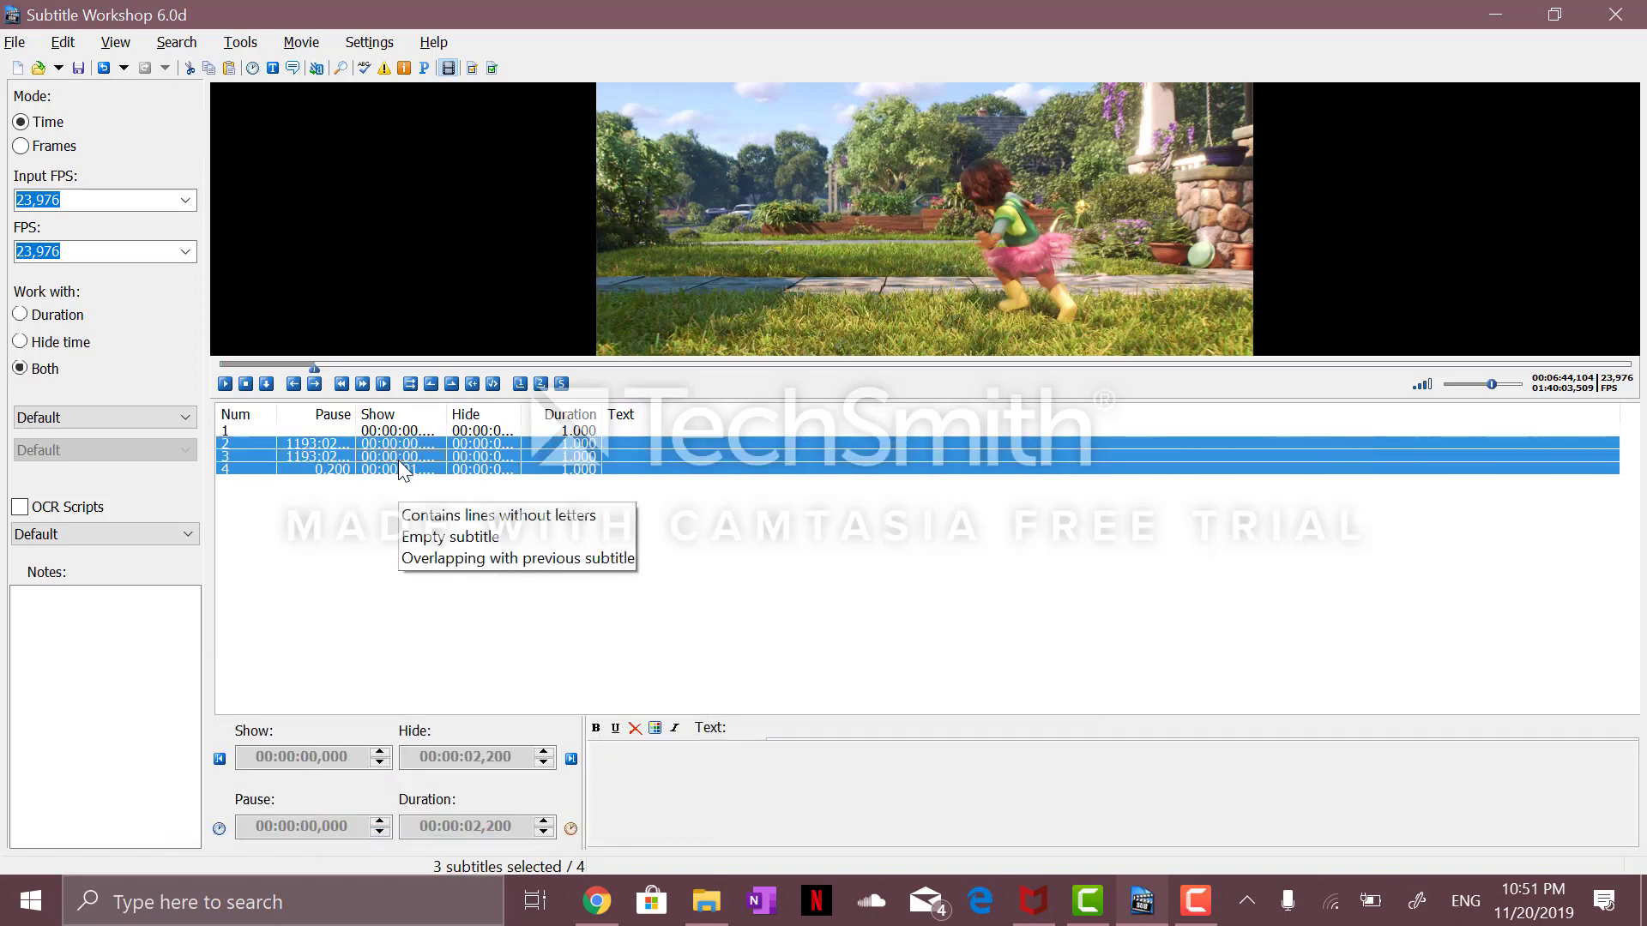
key("Delete")
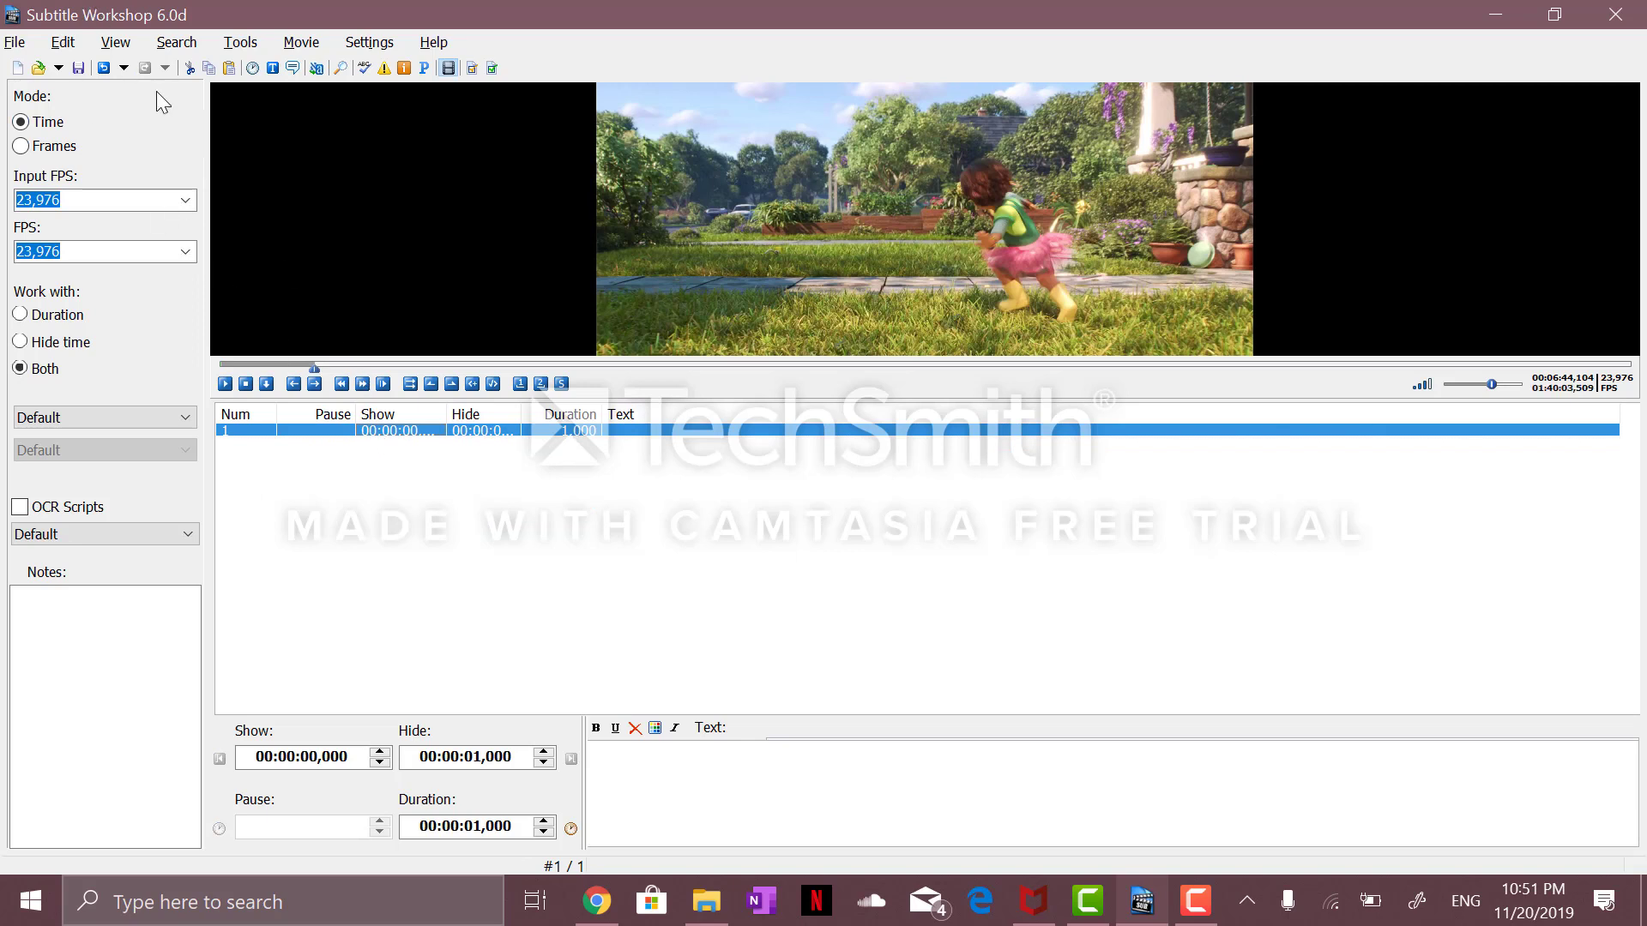
left_click(71, 42)
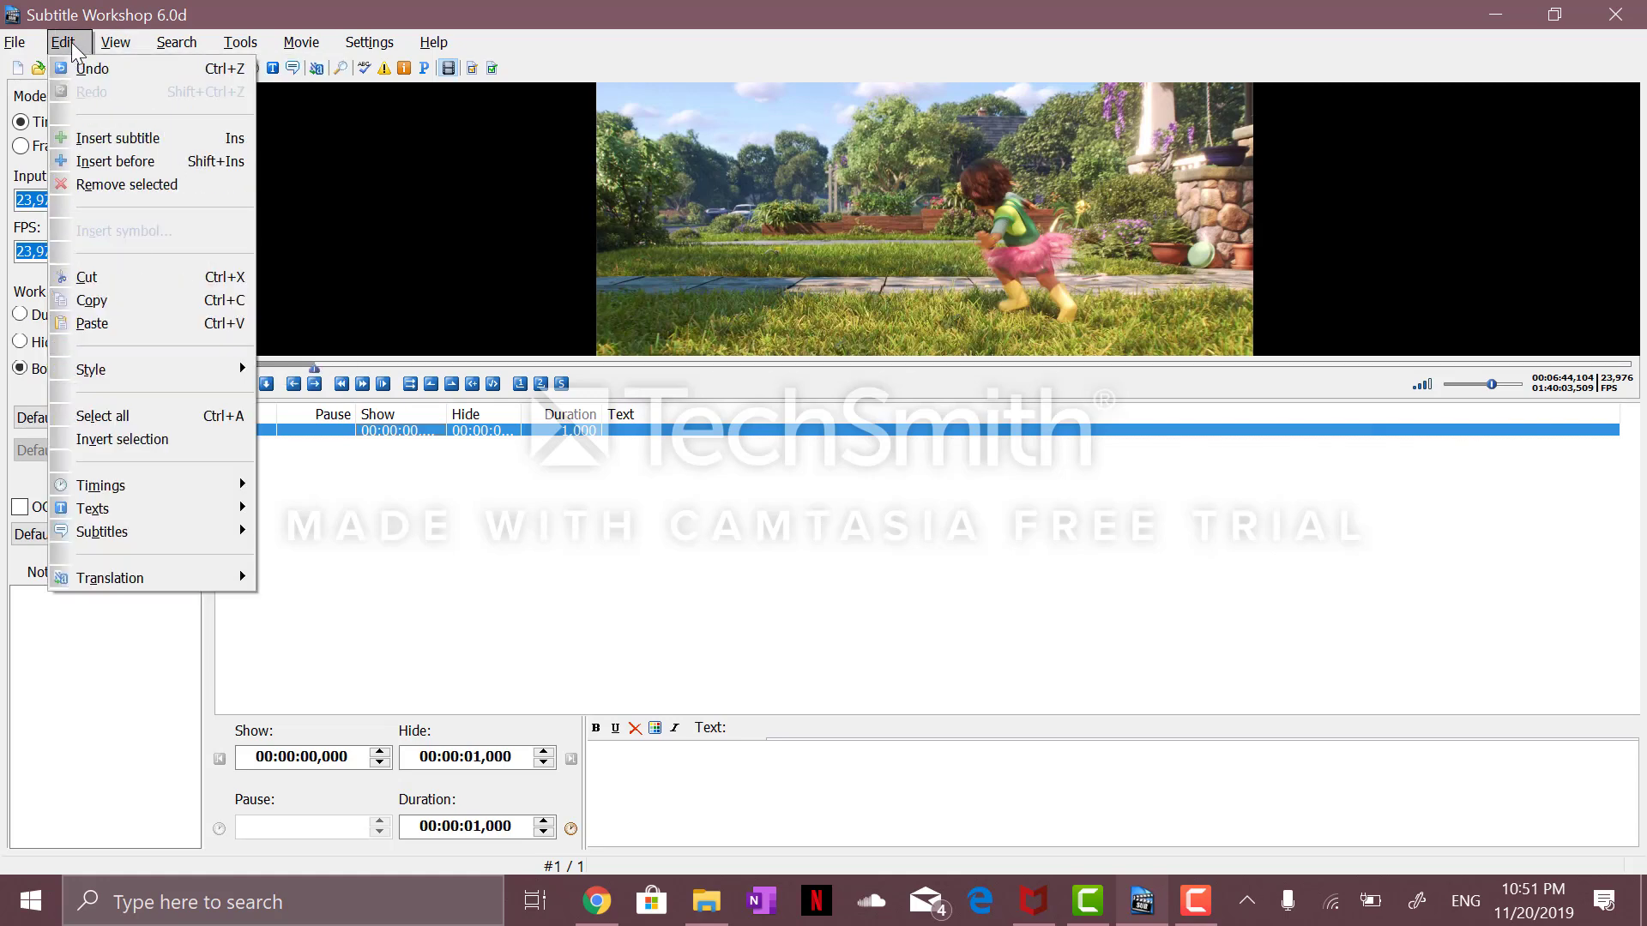
left_click(105, 192)
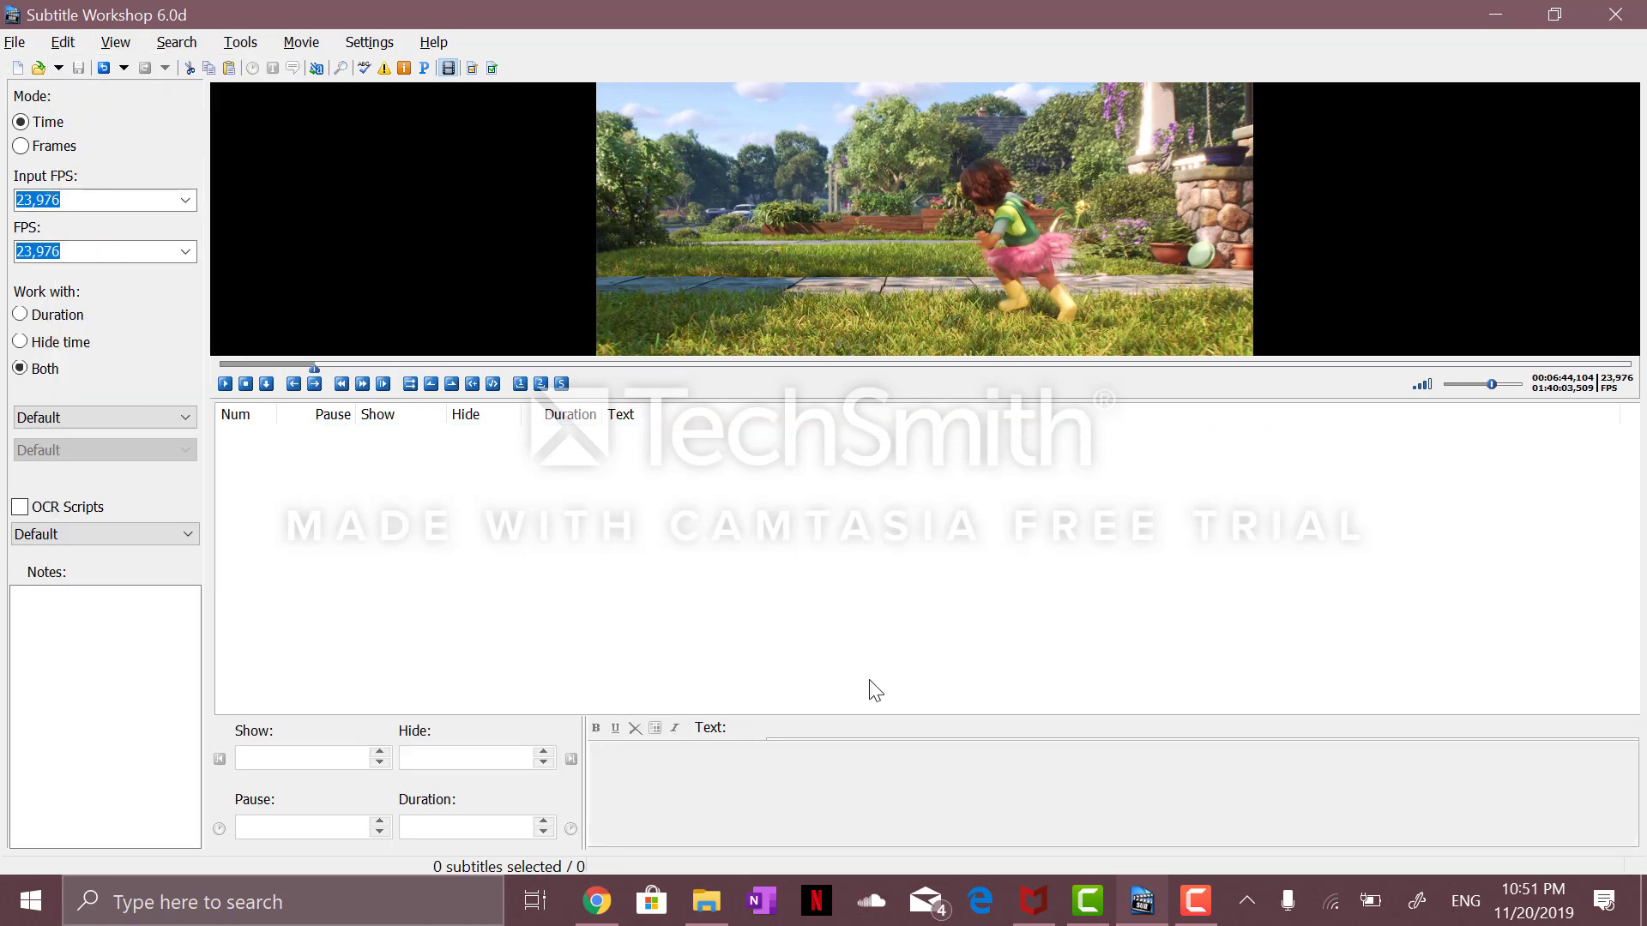
left_click(1196, 901)
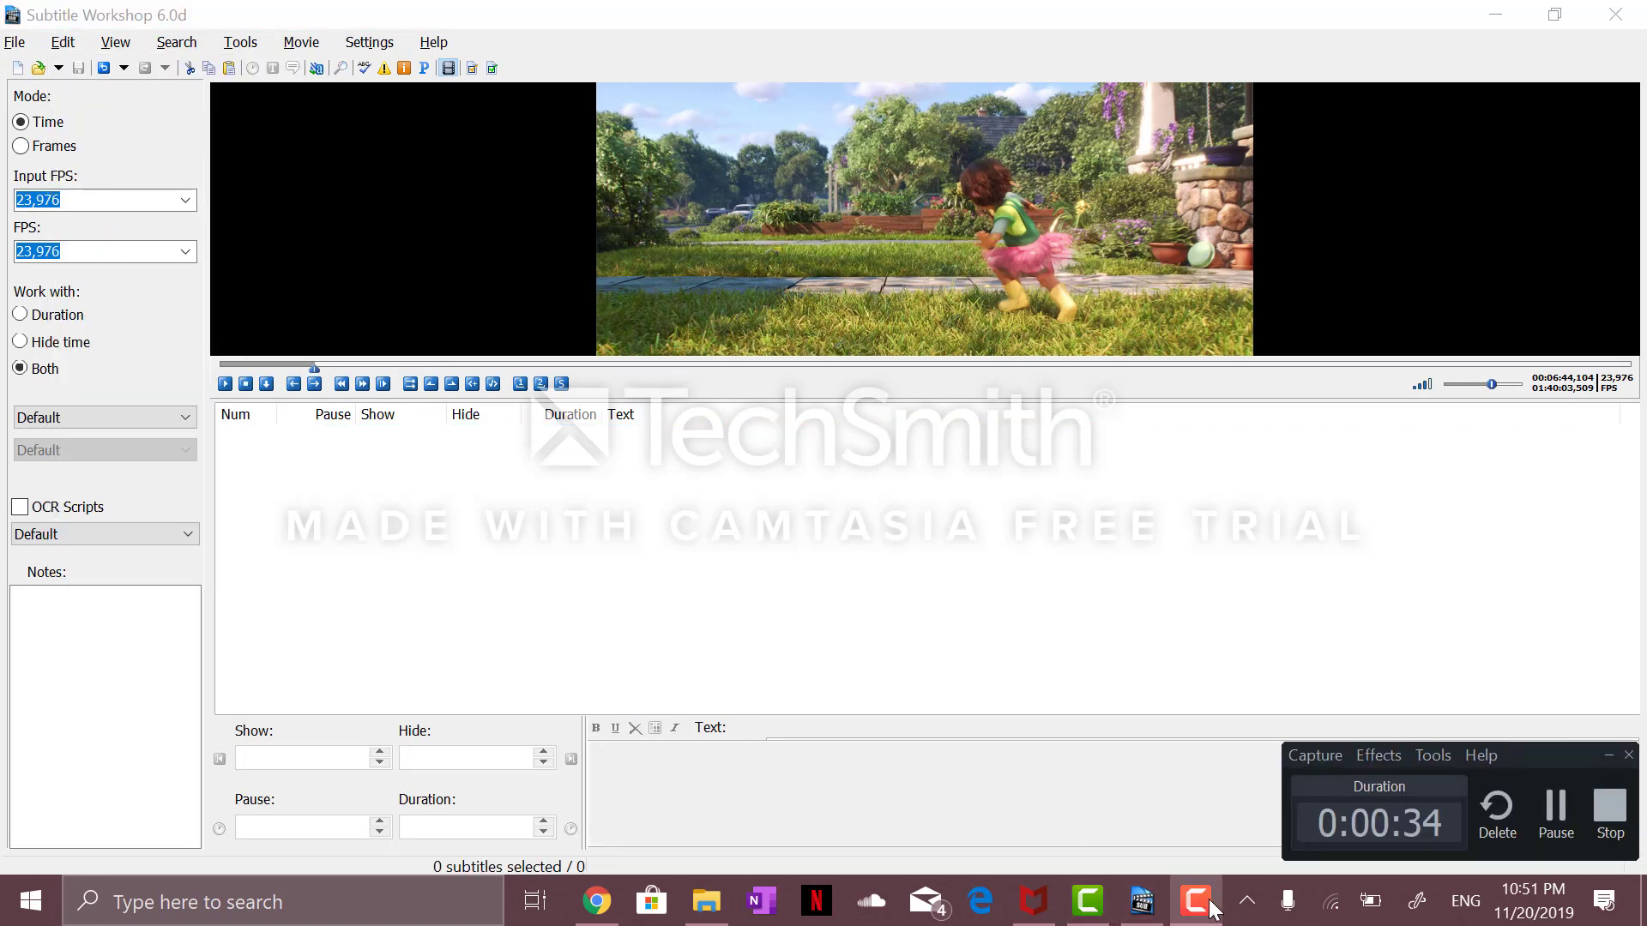
left_click(1620, 811)
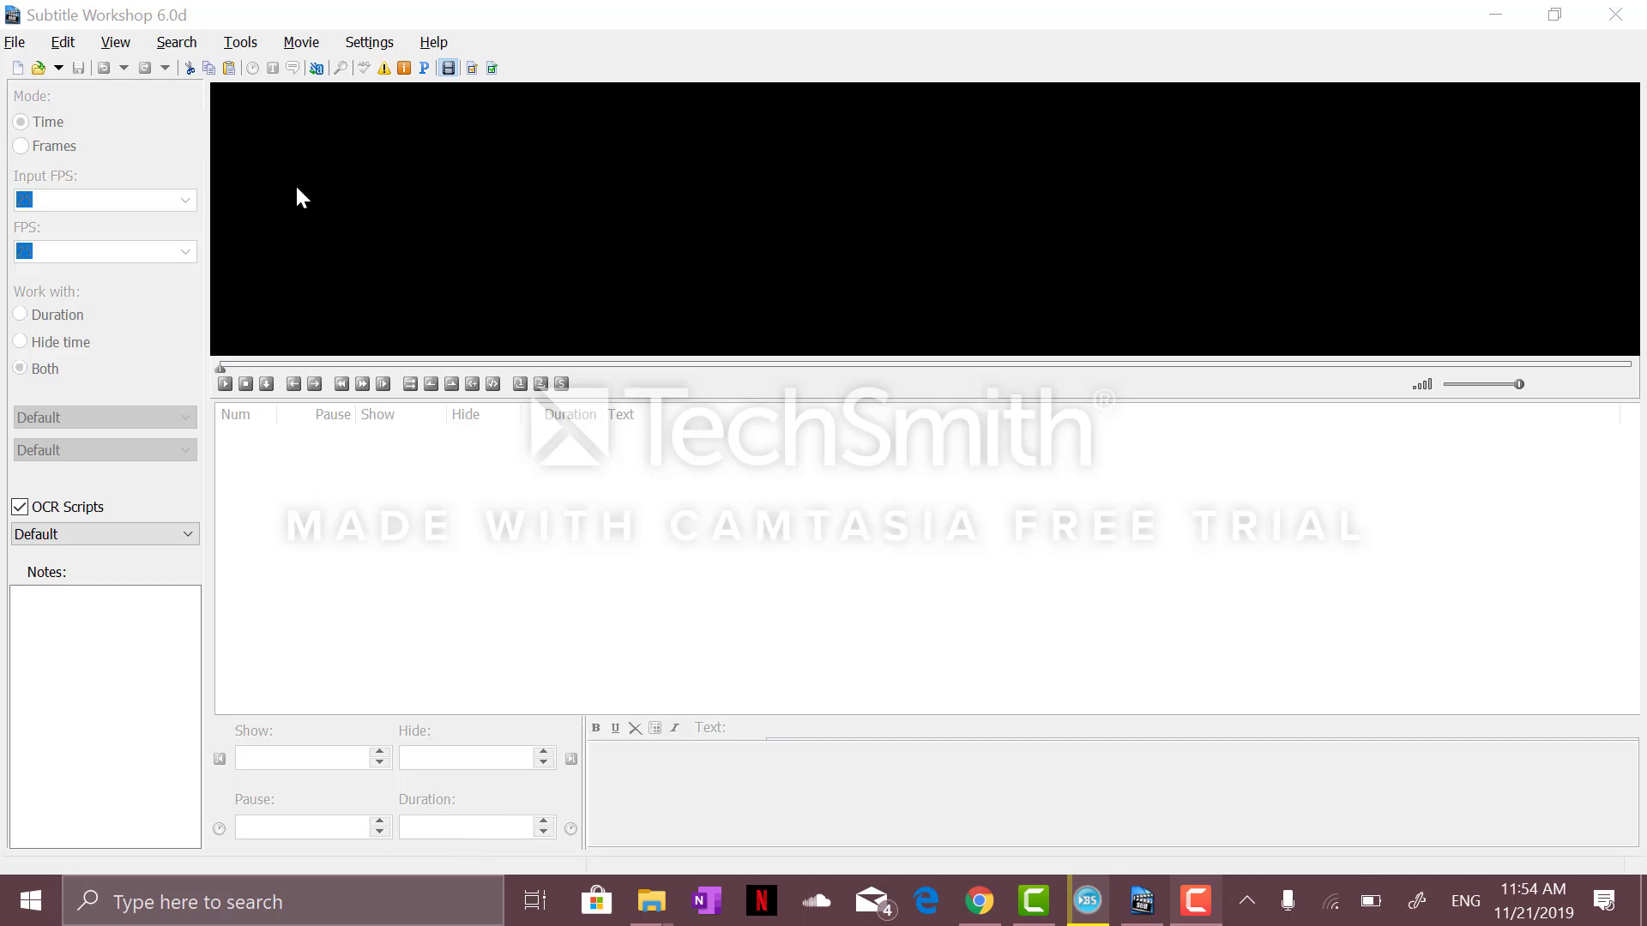
- Open the movie "NO EXCUSES - Best Motivational Video" from the Desktop
left_click(285, 45)
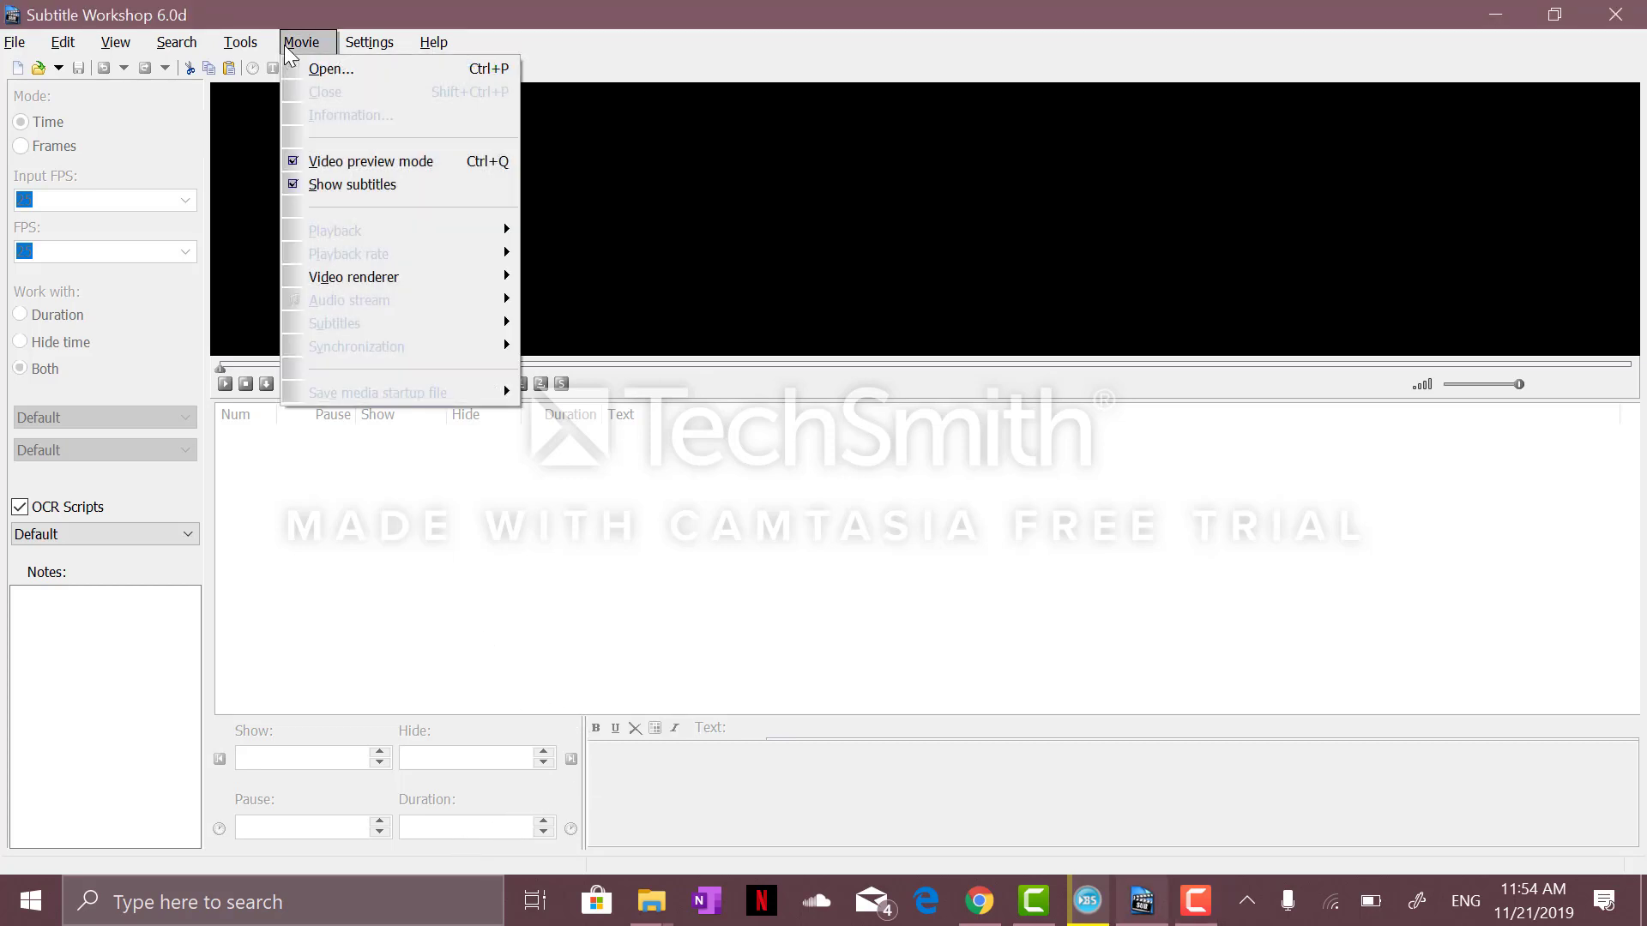
left_click(315, 69)
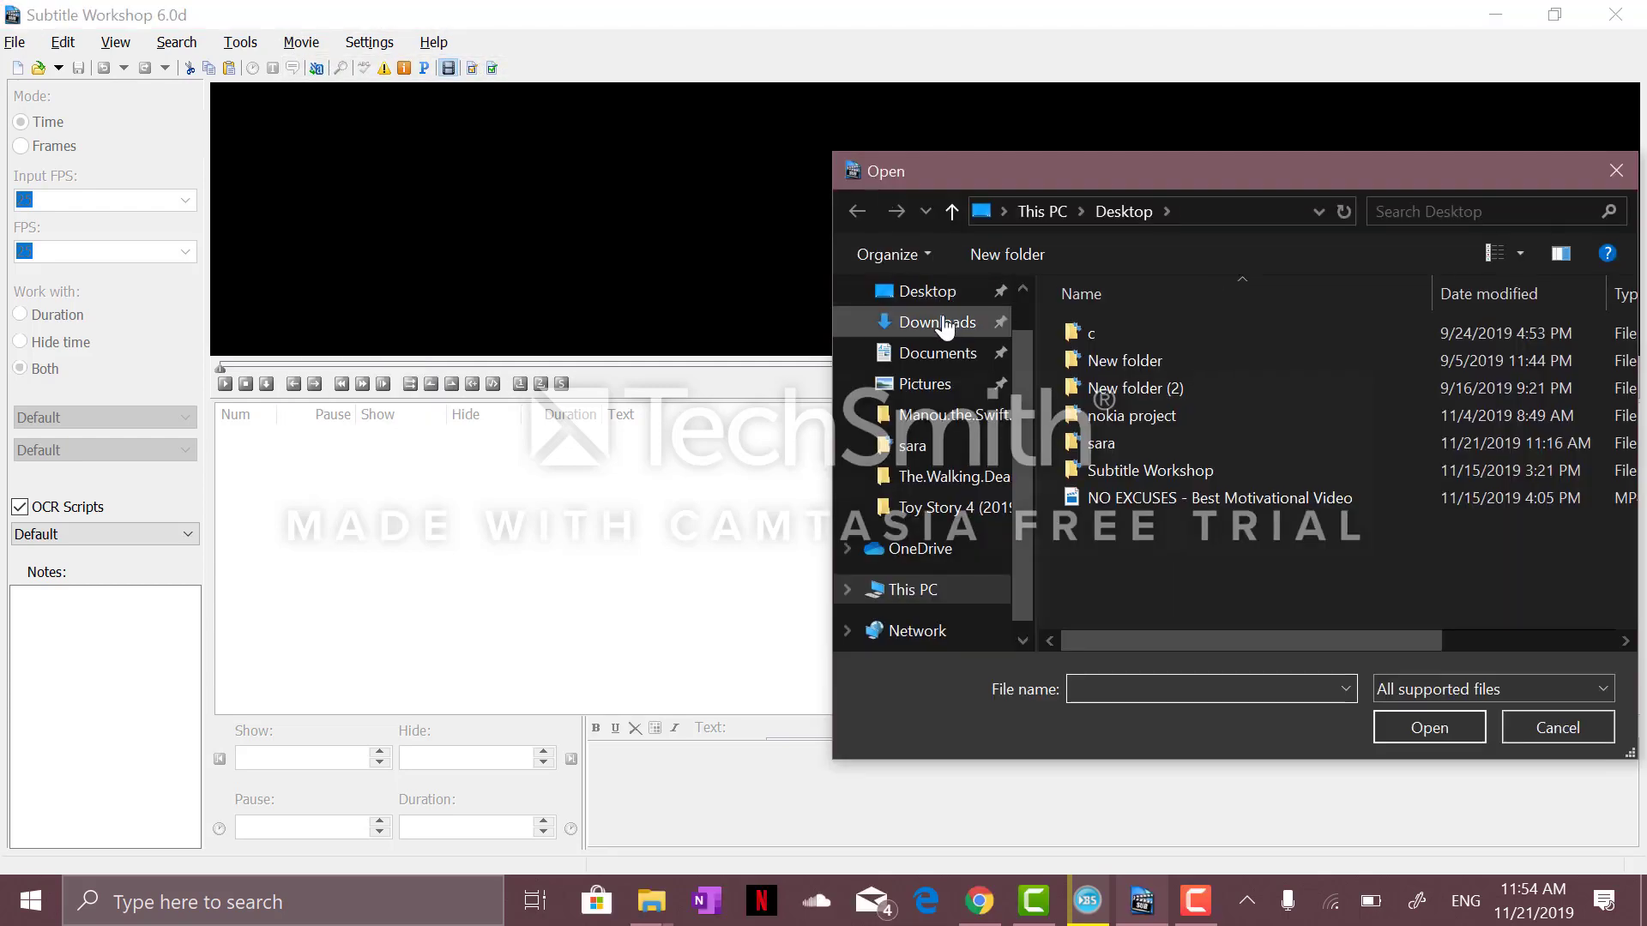
left_click(924, 291)
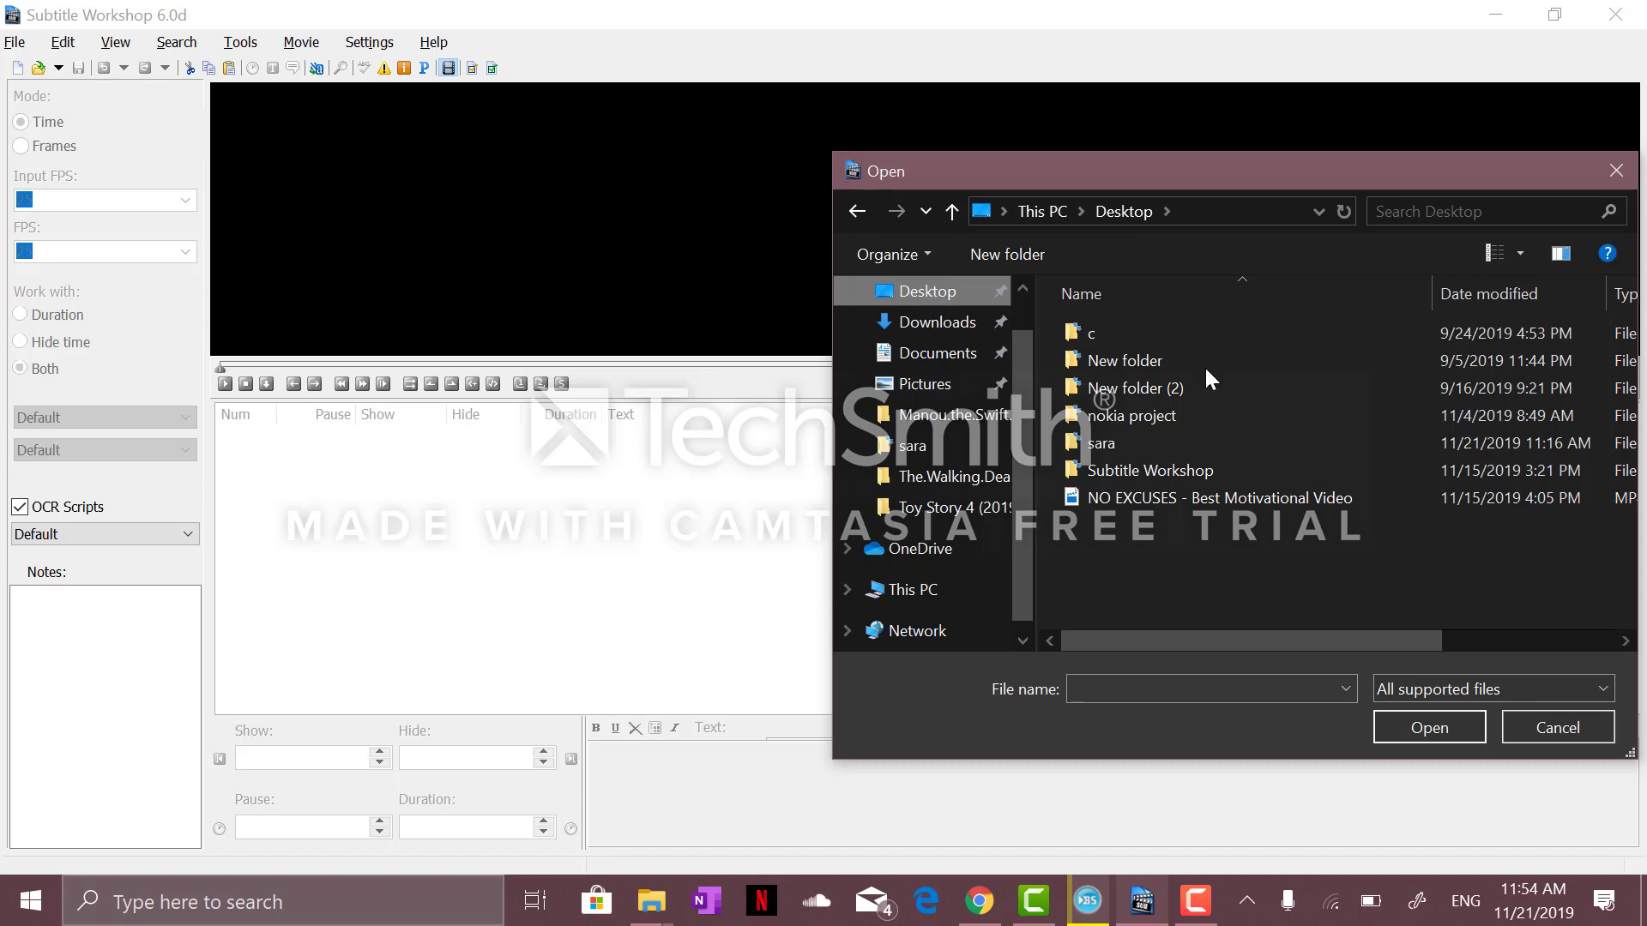
left_click(1218, 497)
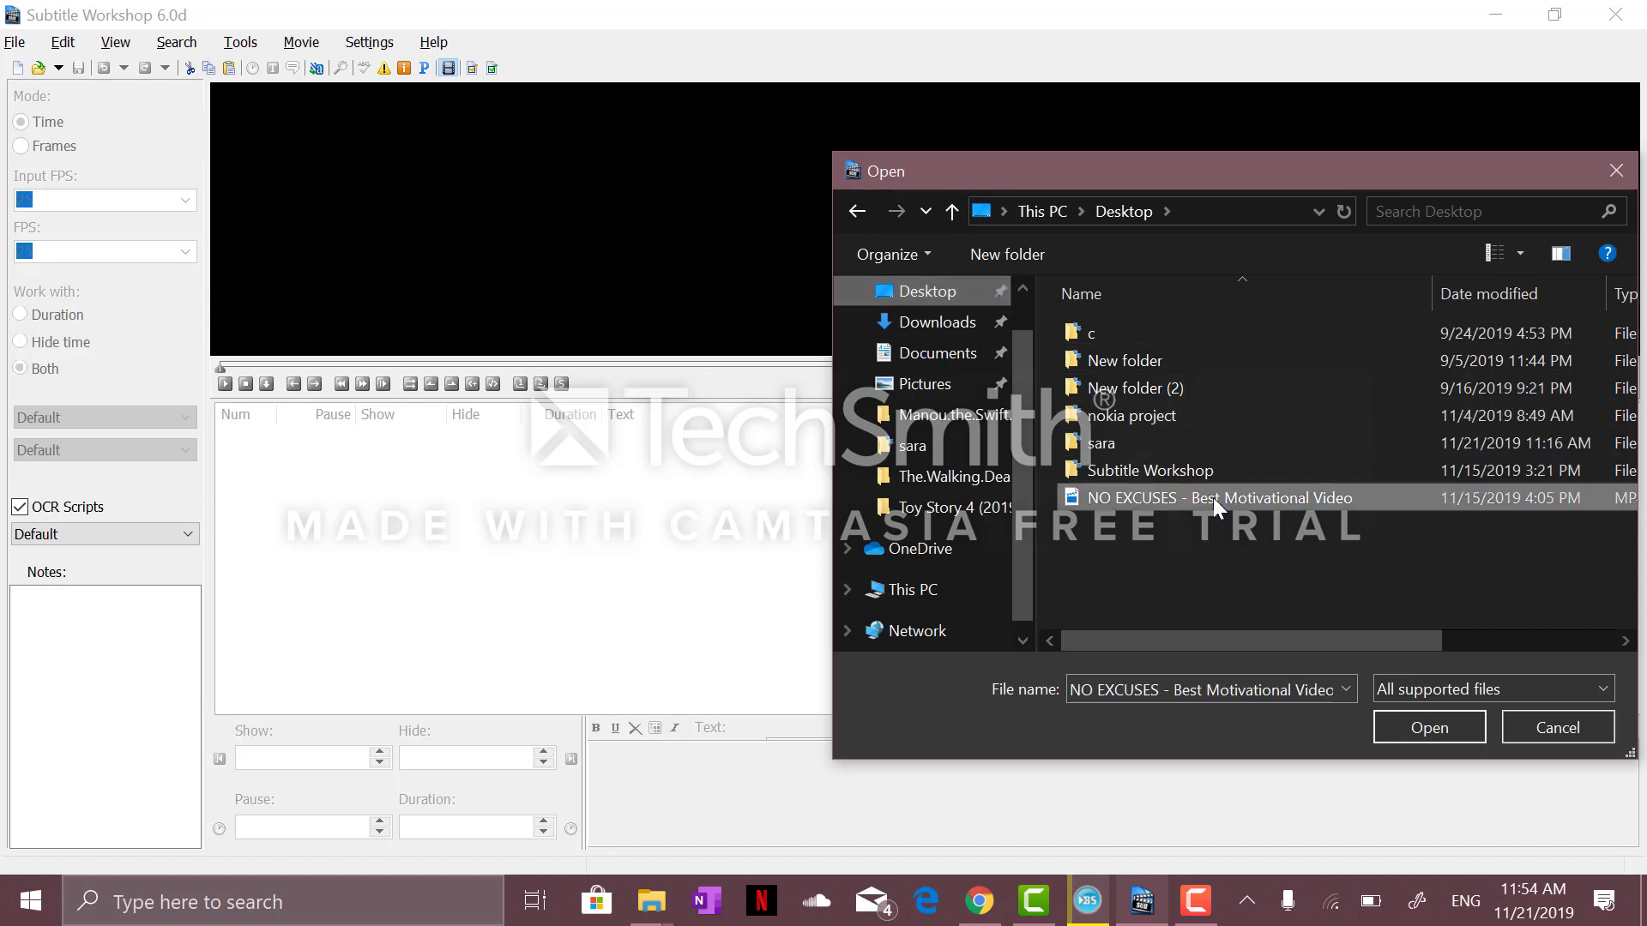
left_click(1430, 729)
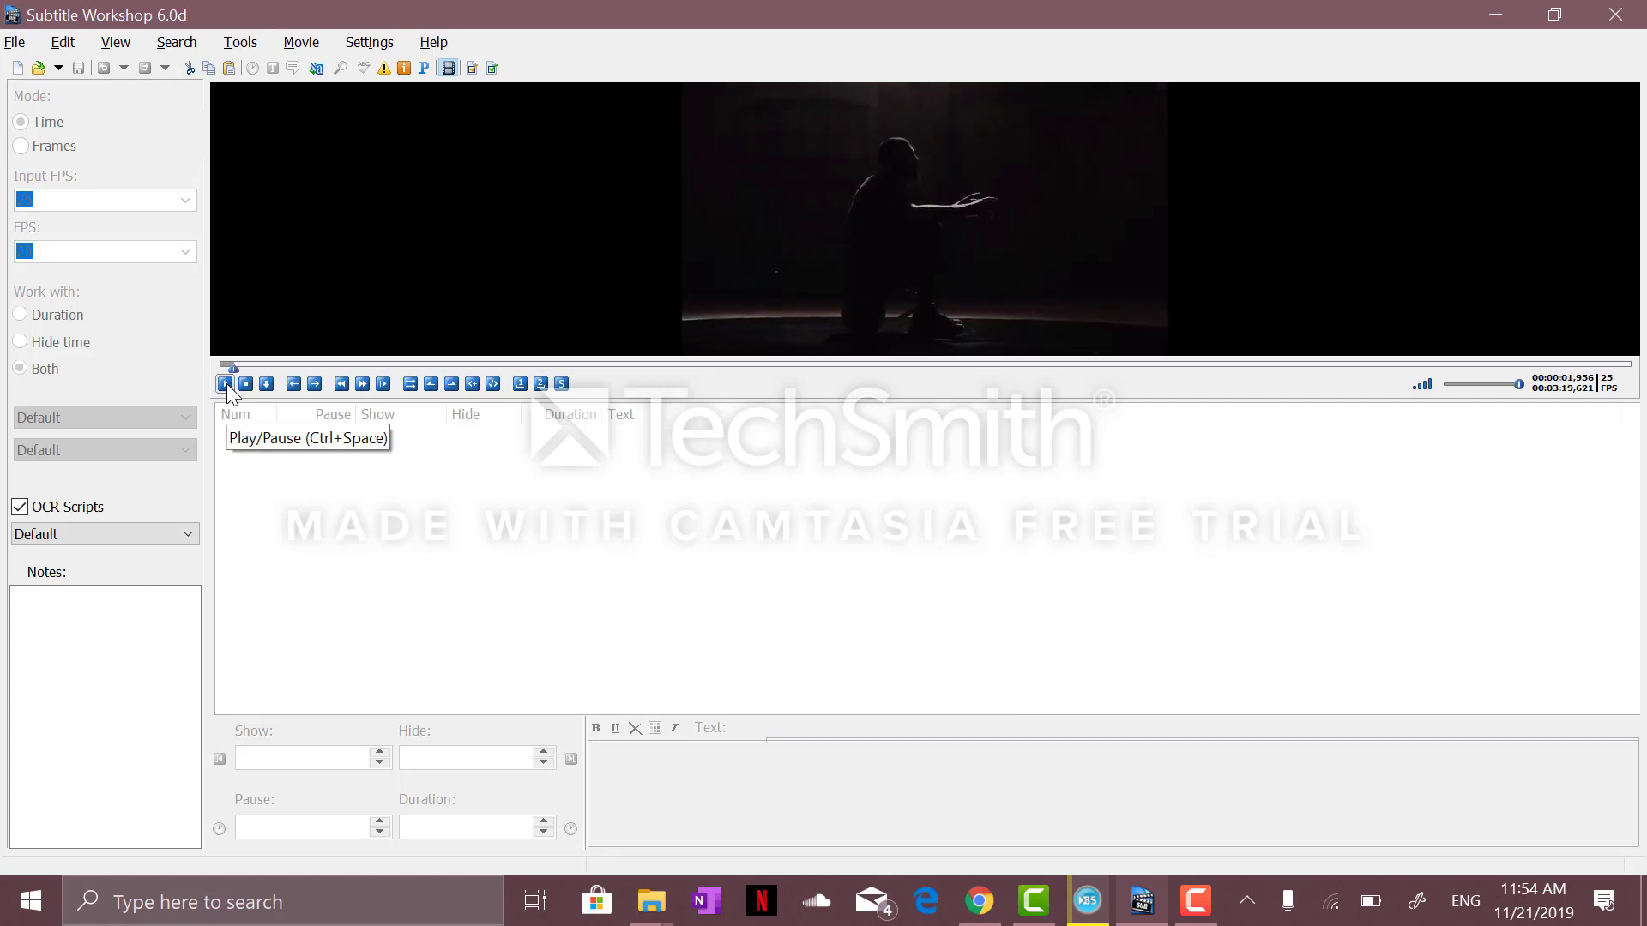
- Create a new subtitle file for the motivational video and play the video up to its opening line
left_click(15, 41)
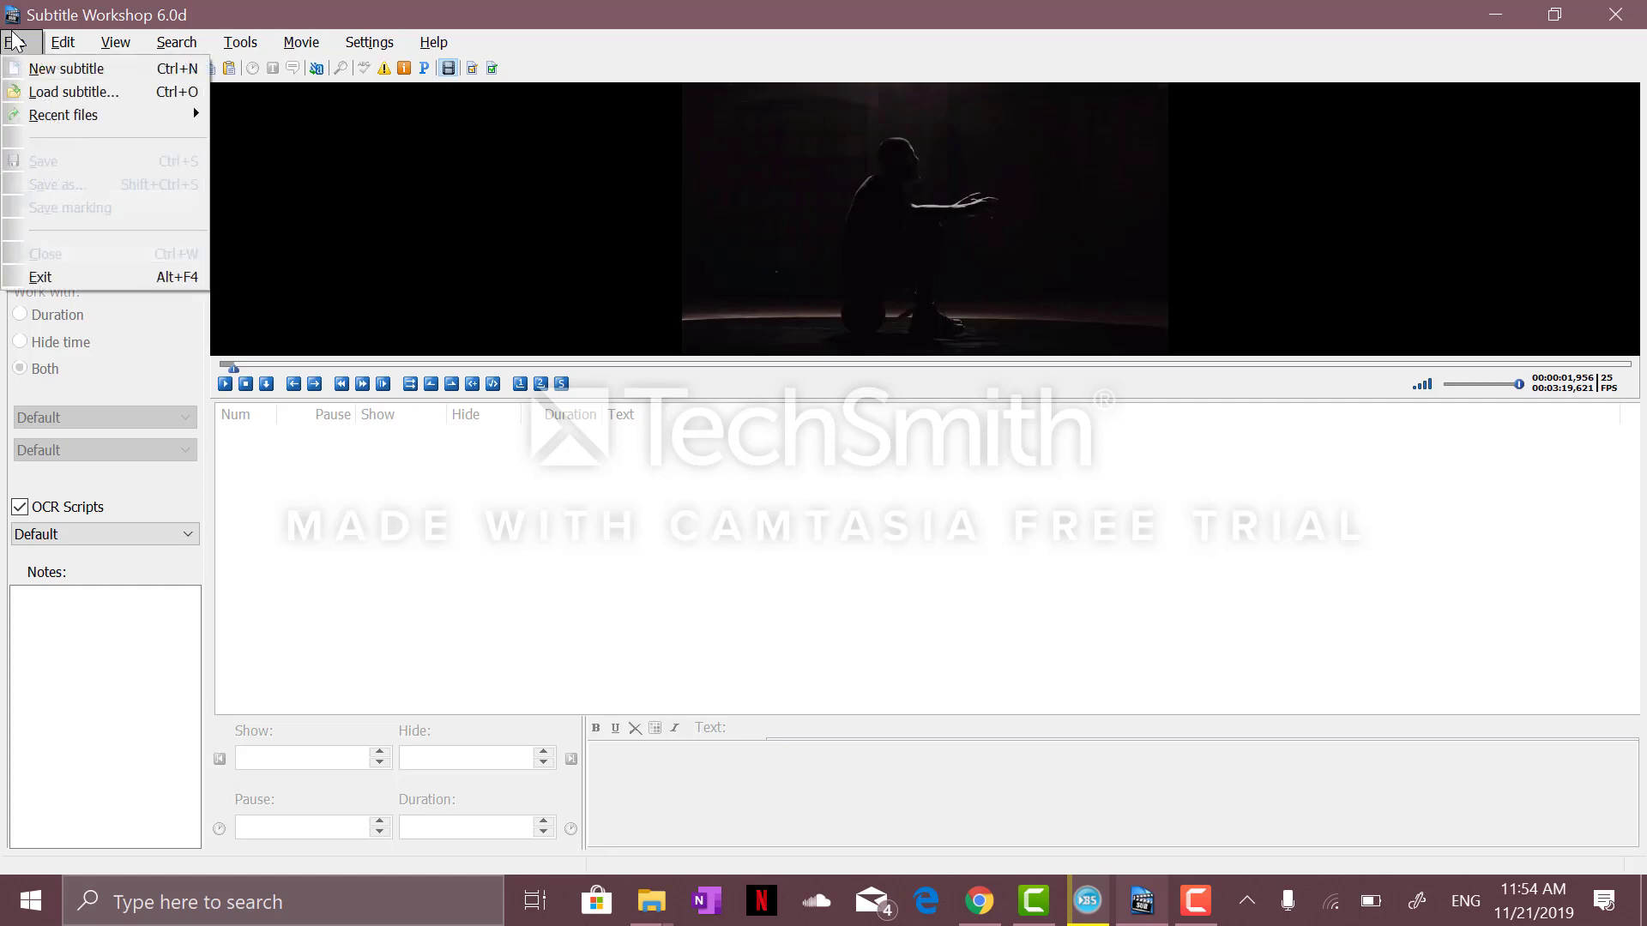
left_click(48, 68)
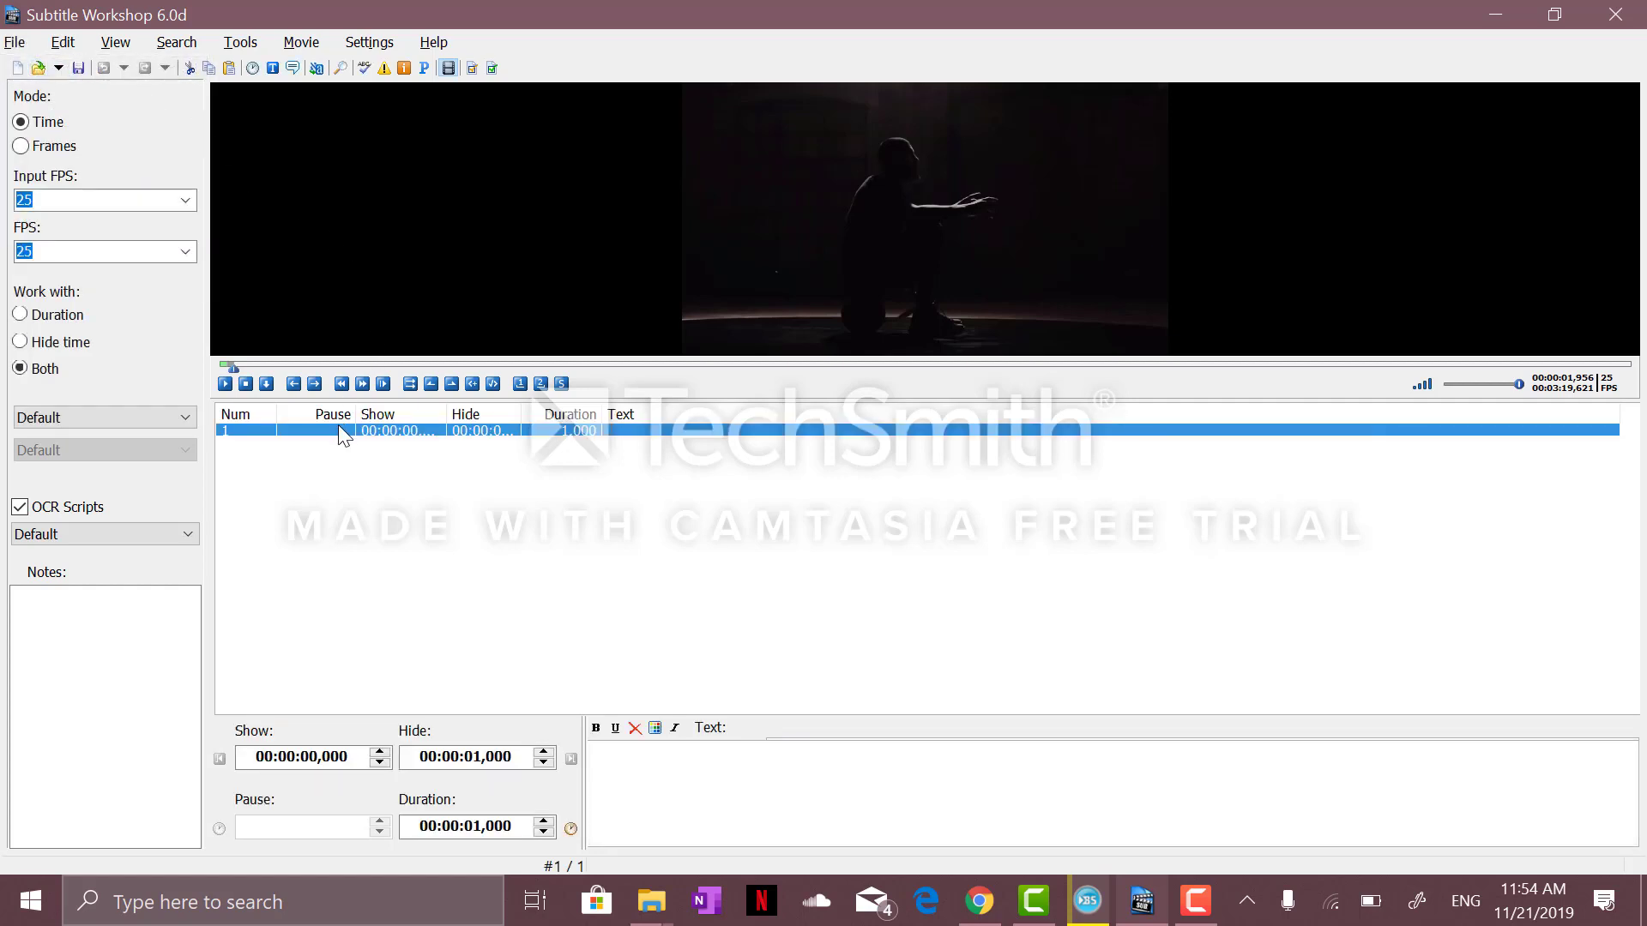
left_click(223, 386)
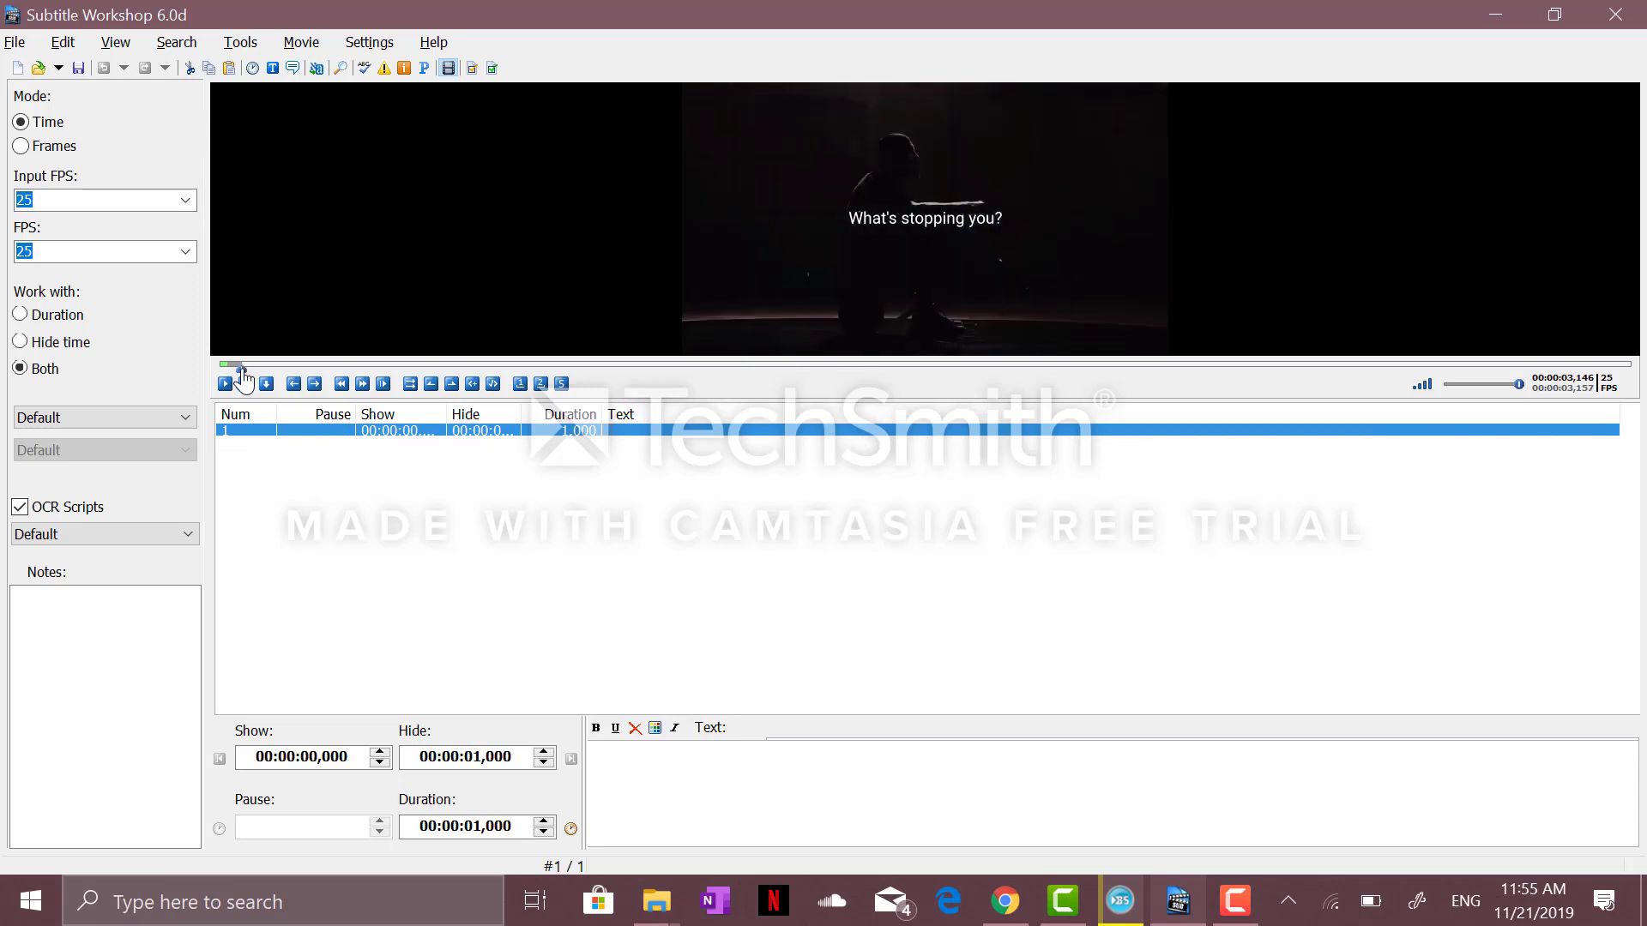
- Time the first subtitle to the "What's stopping you?" line, showing at 00:00:02,792 and hiding at 00:00:04,249
left_click_drag(241, 372, 238, 371)
left_click(431, 385)
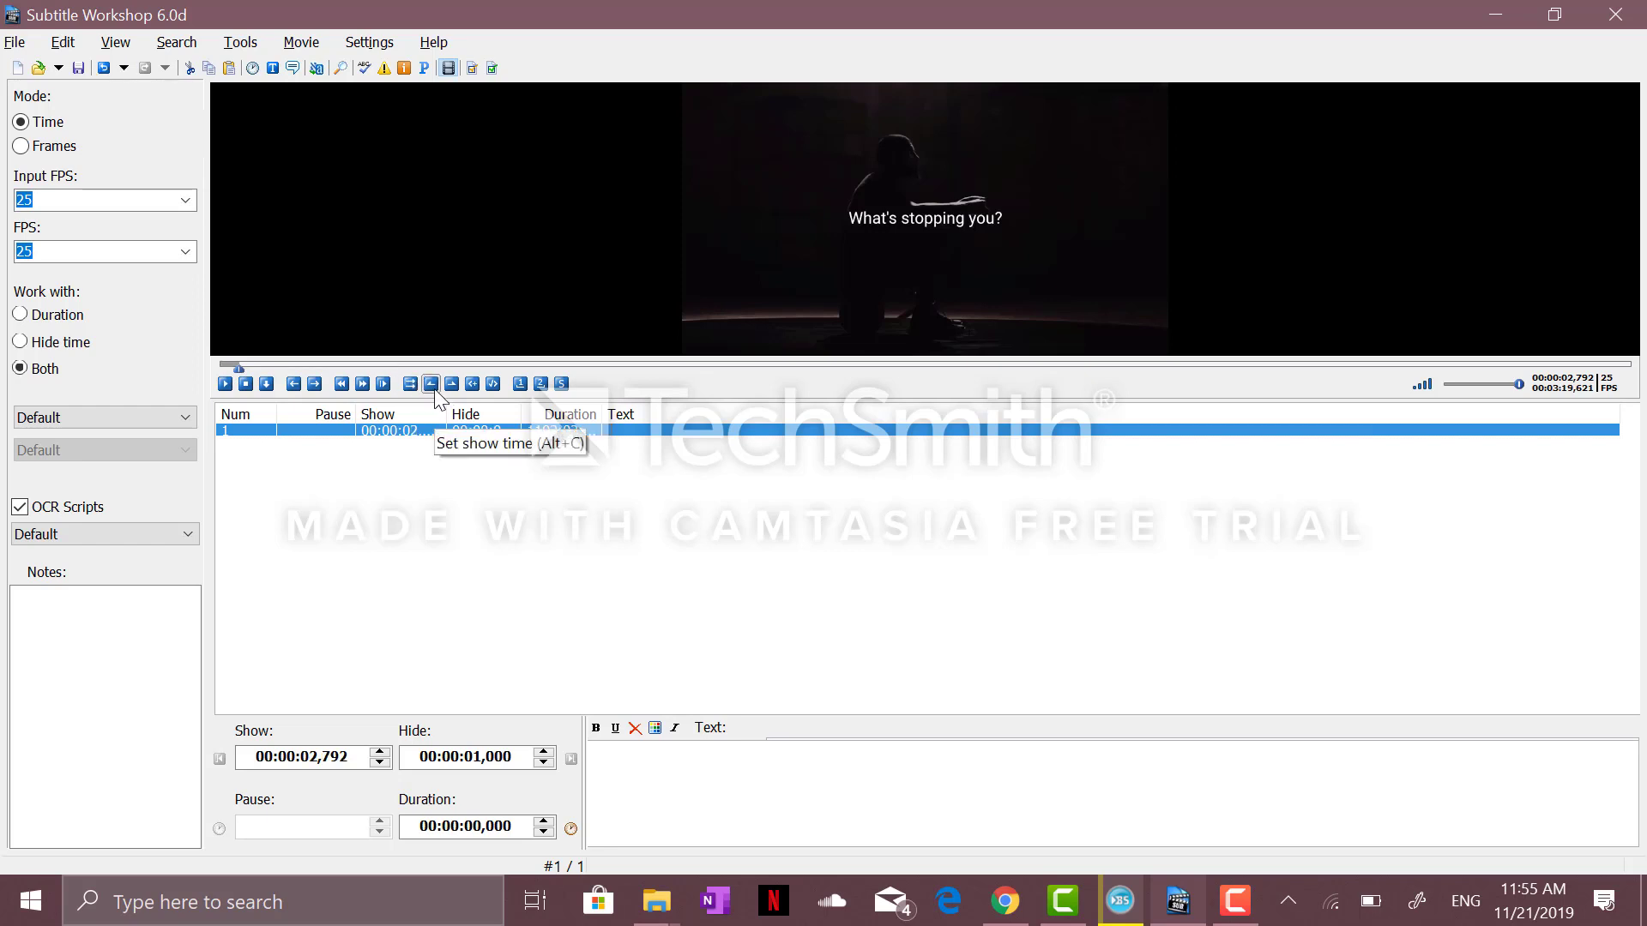
left_click(227, 386)
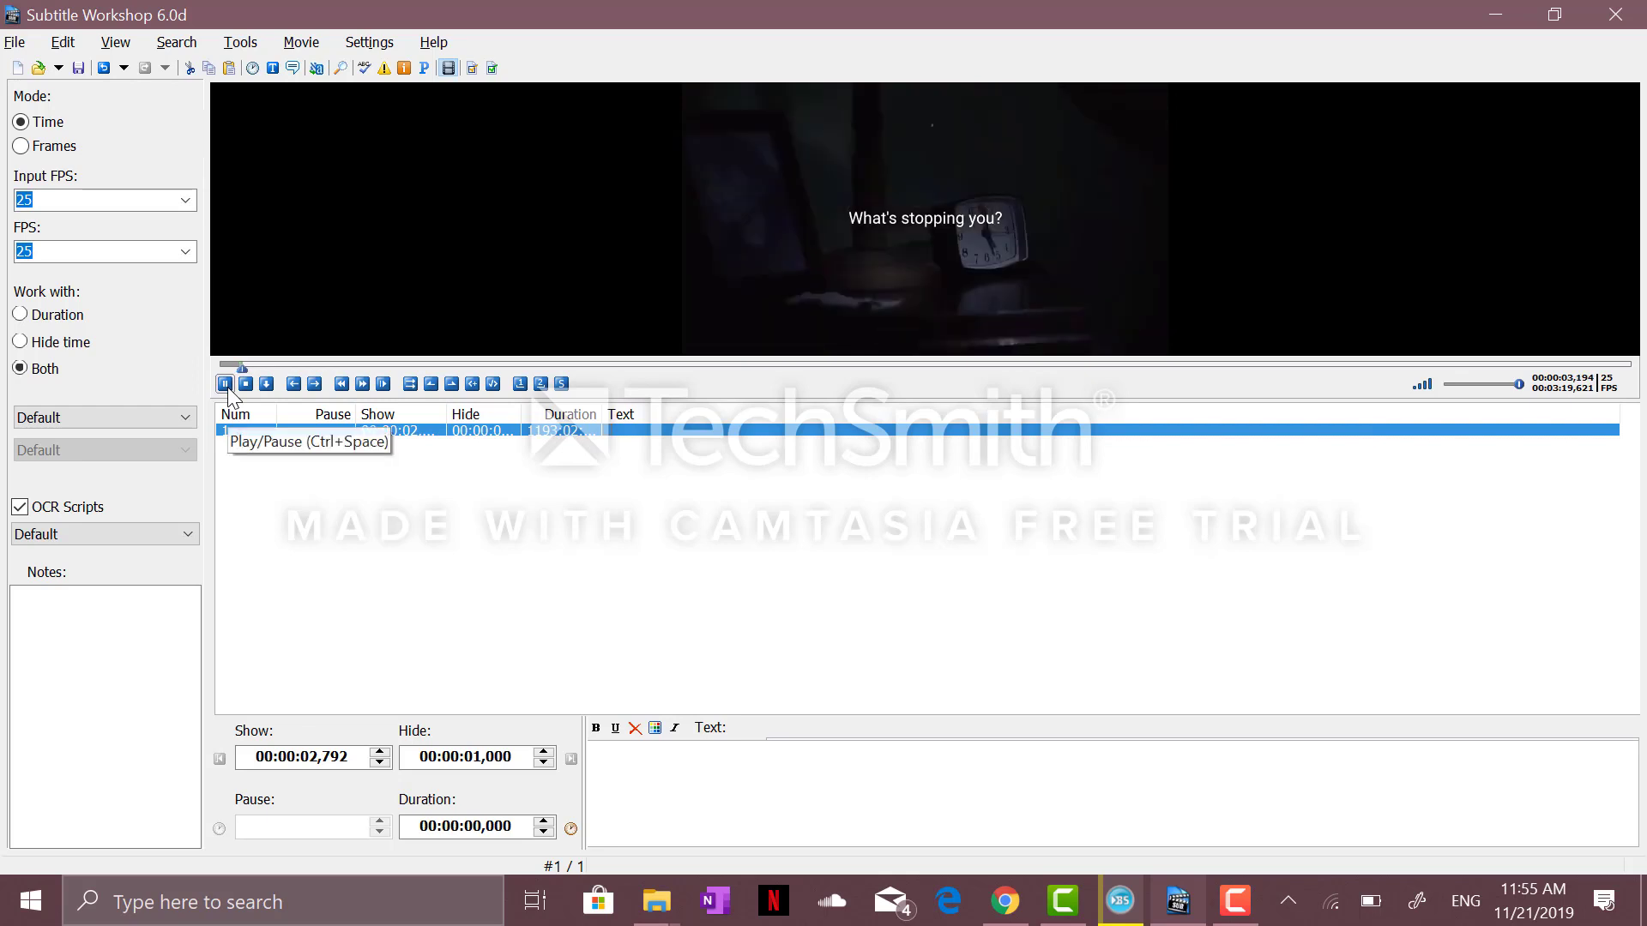
left_click(226, 386)
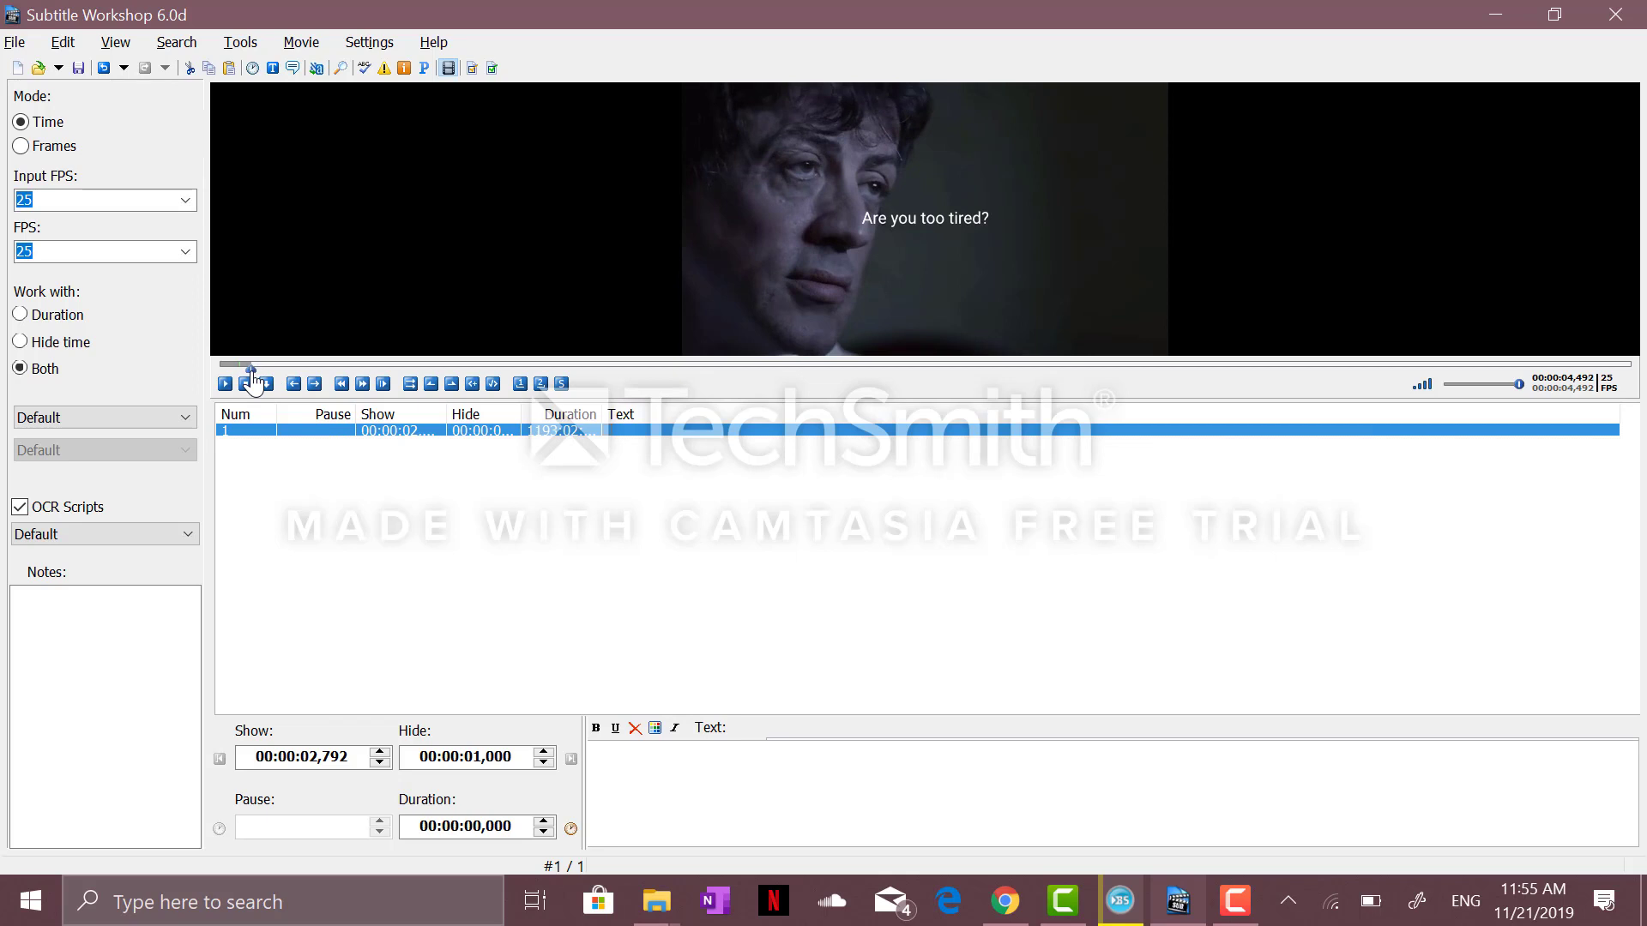
left_click_drag(252, 372, 249, 373)
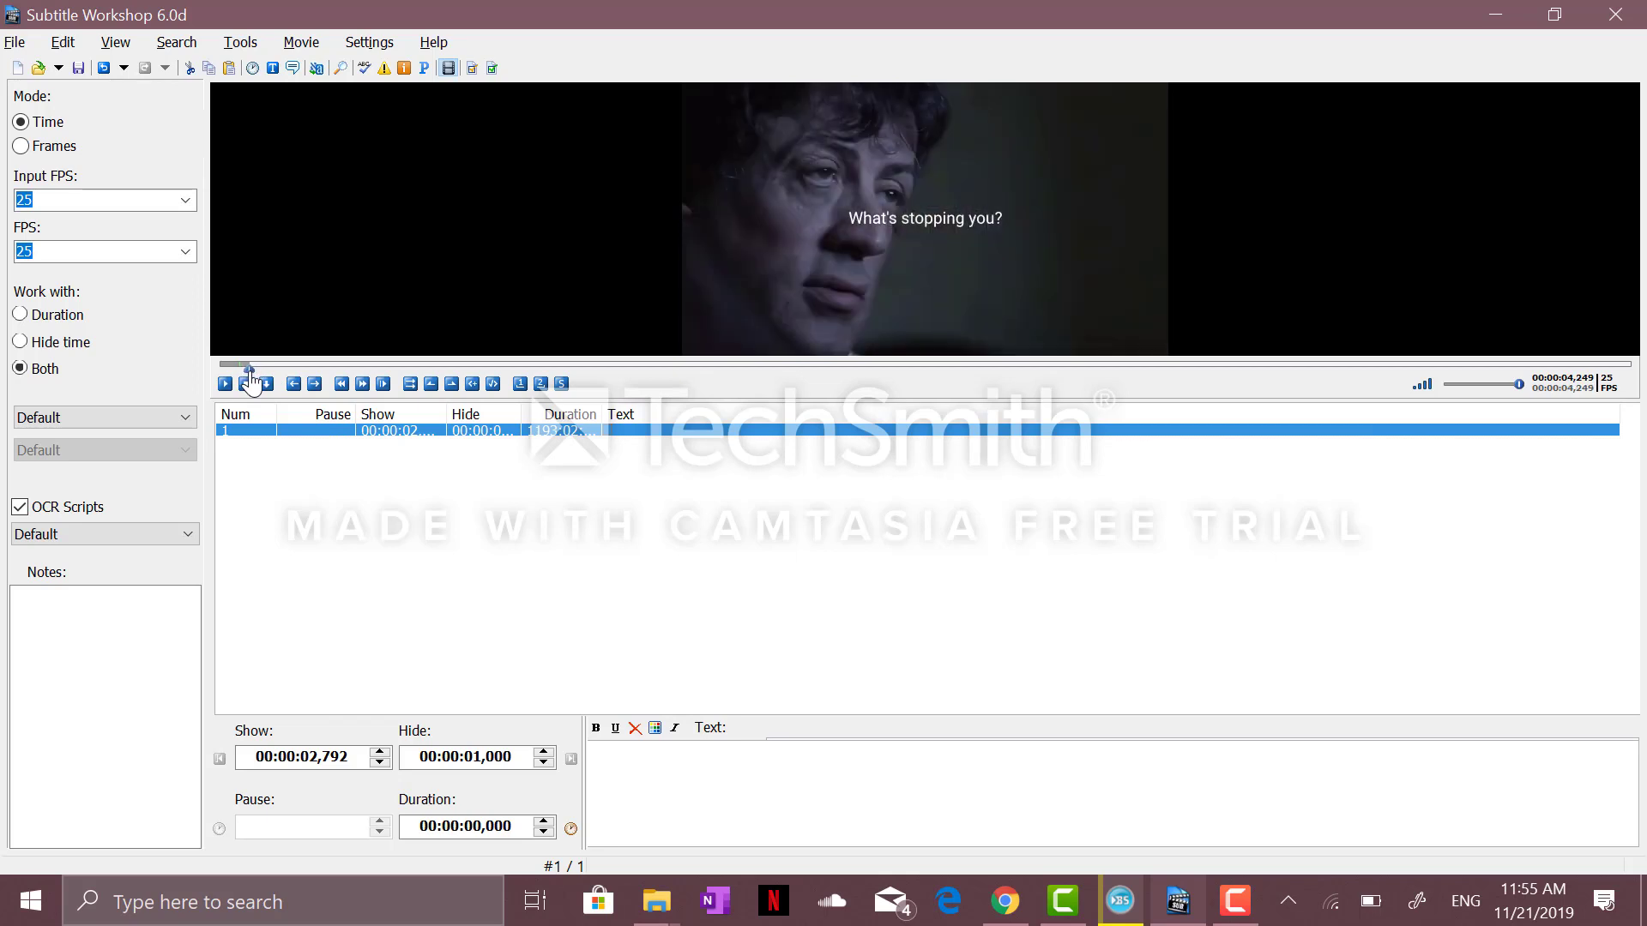
left_click(451, 383)
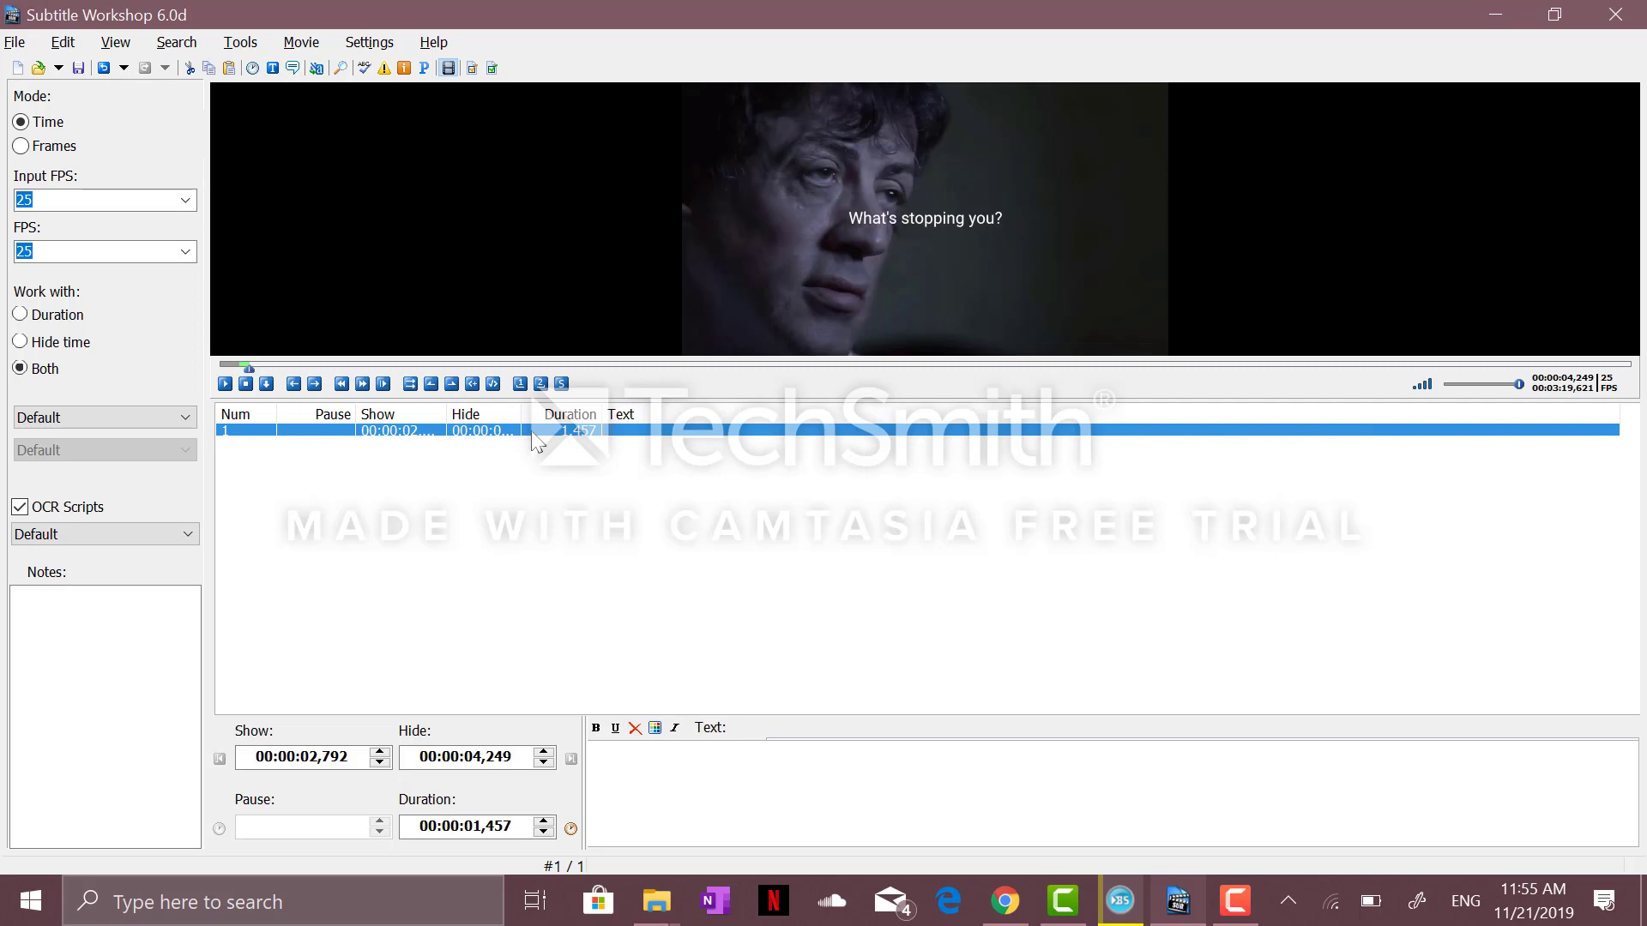
- Enter the Arabic text "ما الذي يوقفك؟" for the first subtitle and add a second subtitle after it
left_click(809, 751)
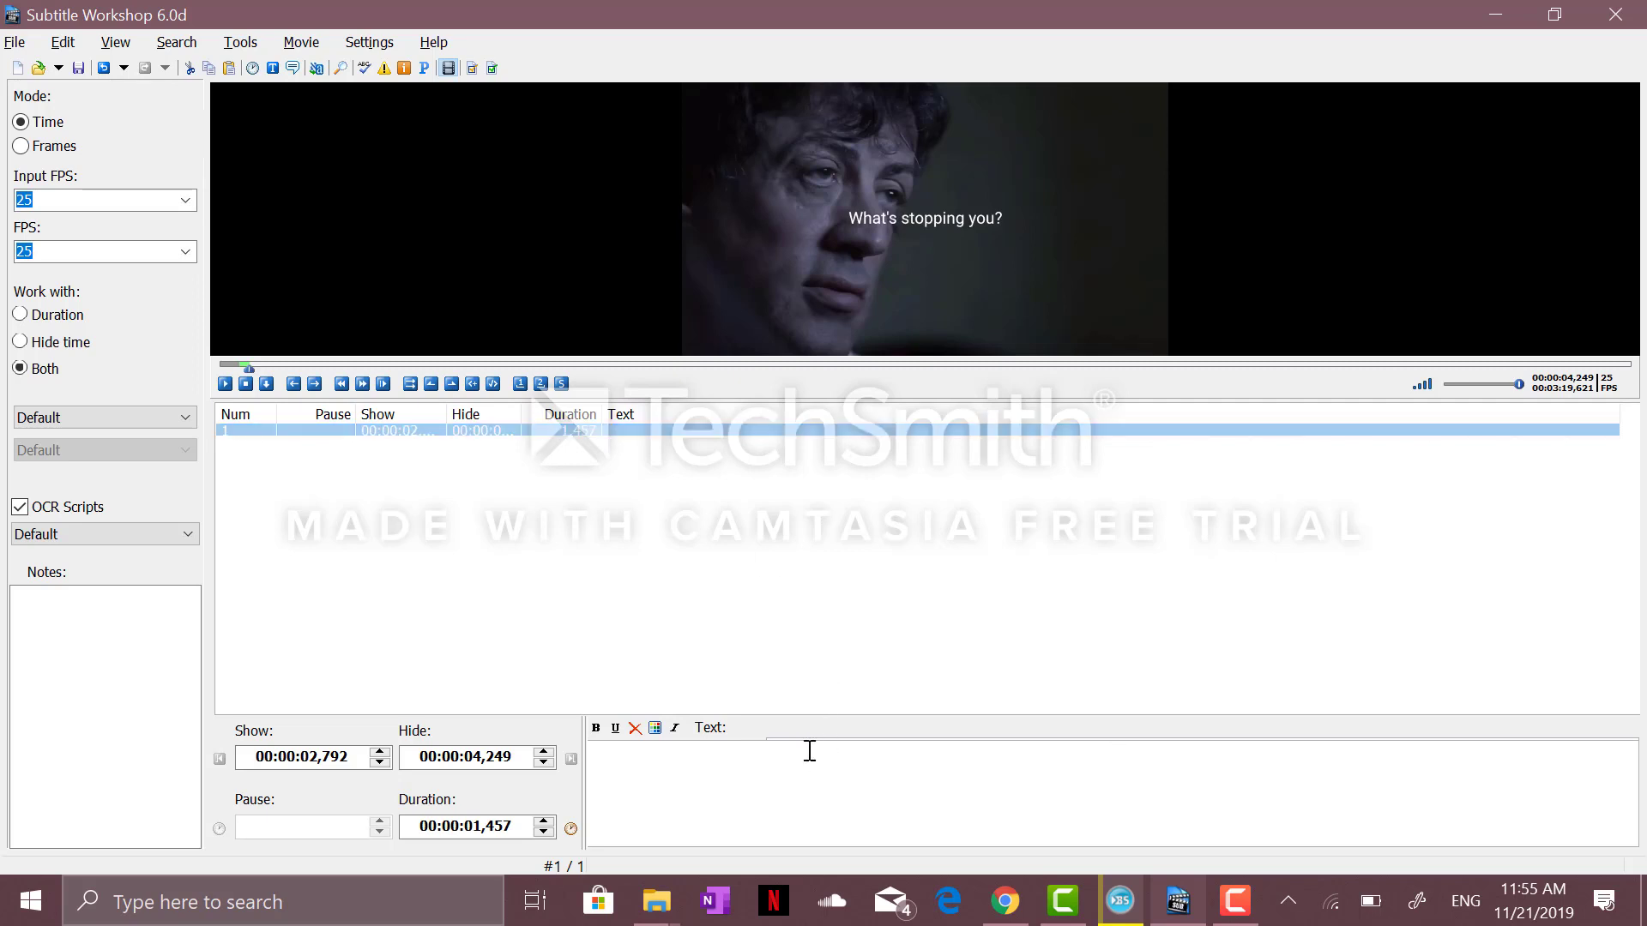
key("alt+shift")
type("ما")
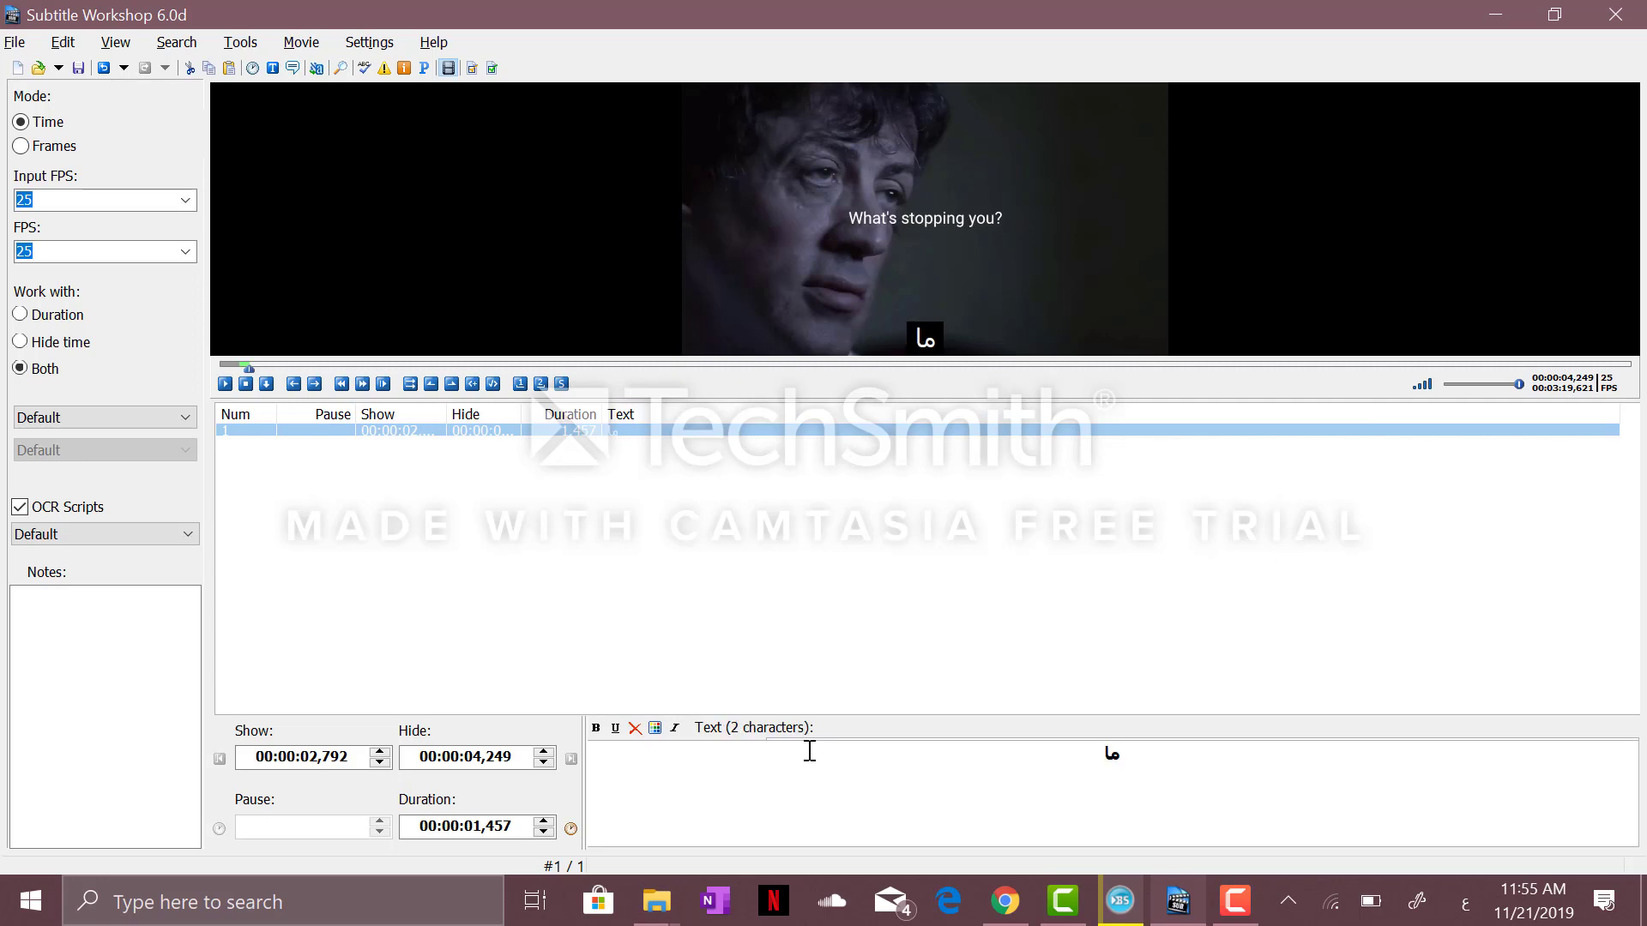
type(" ال")
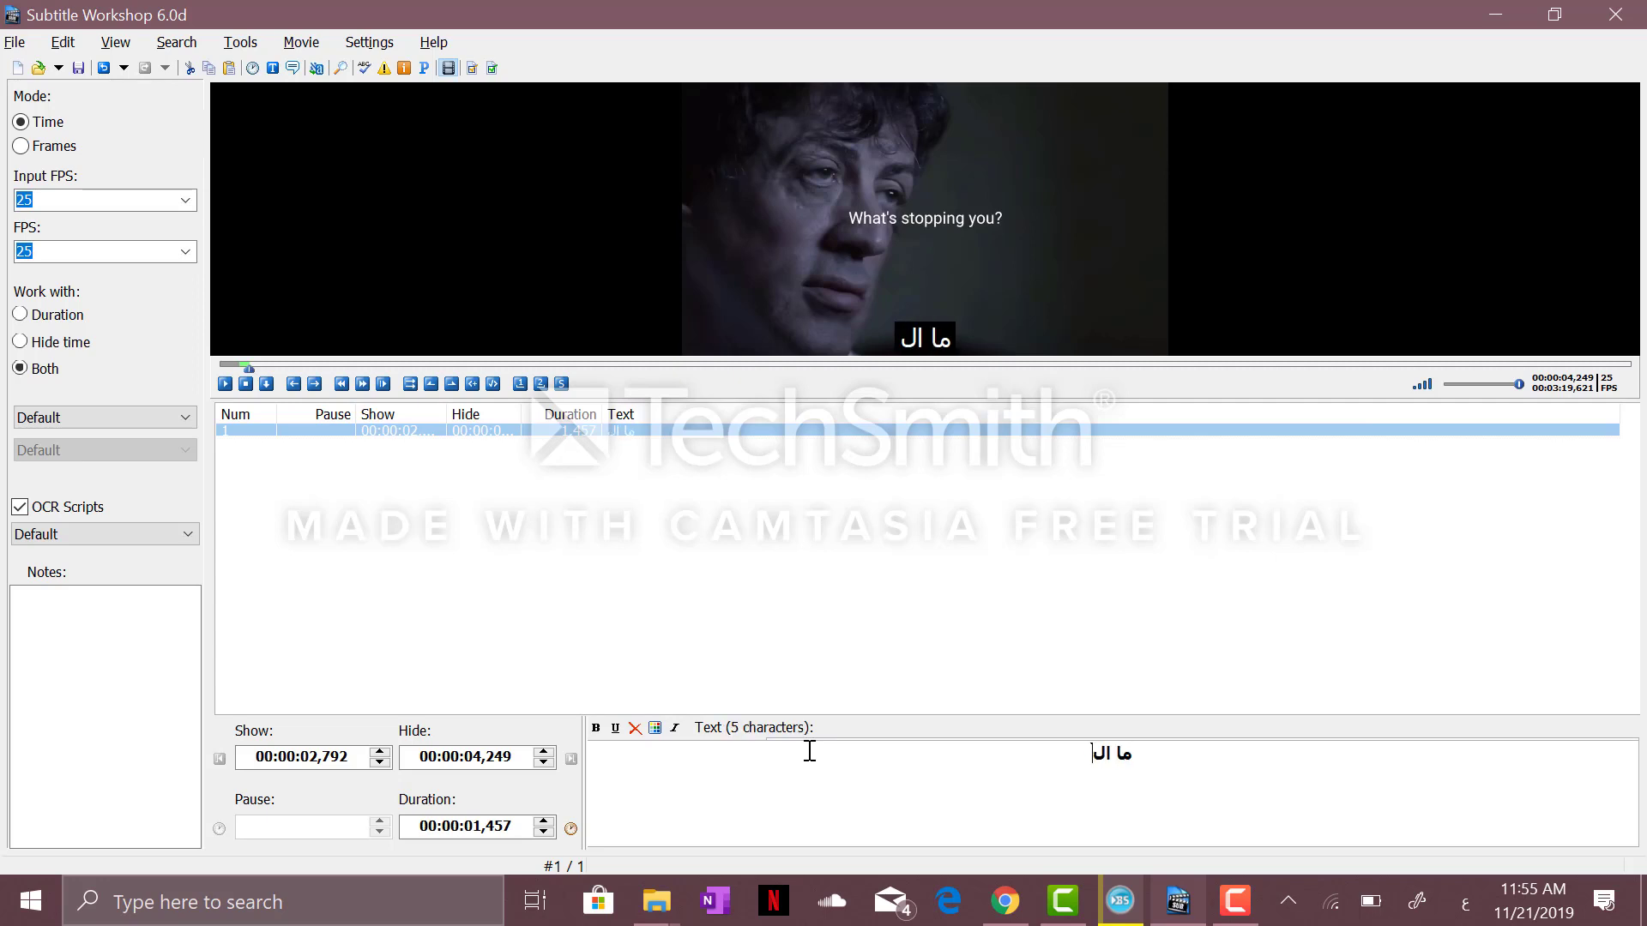
type("ذي يوف")
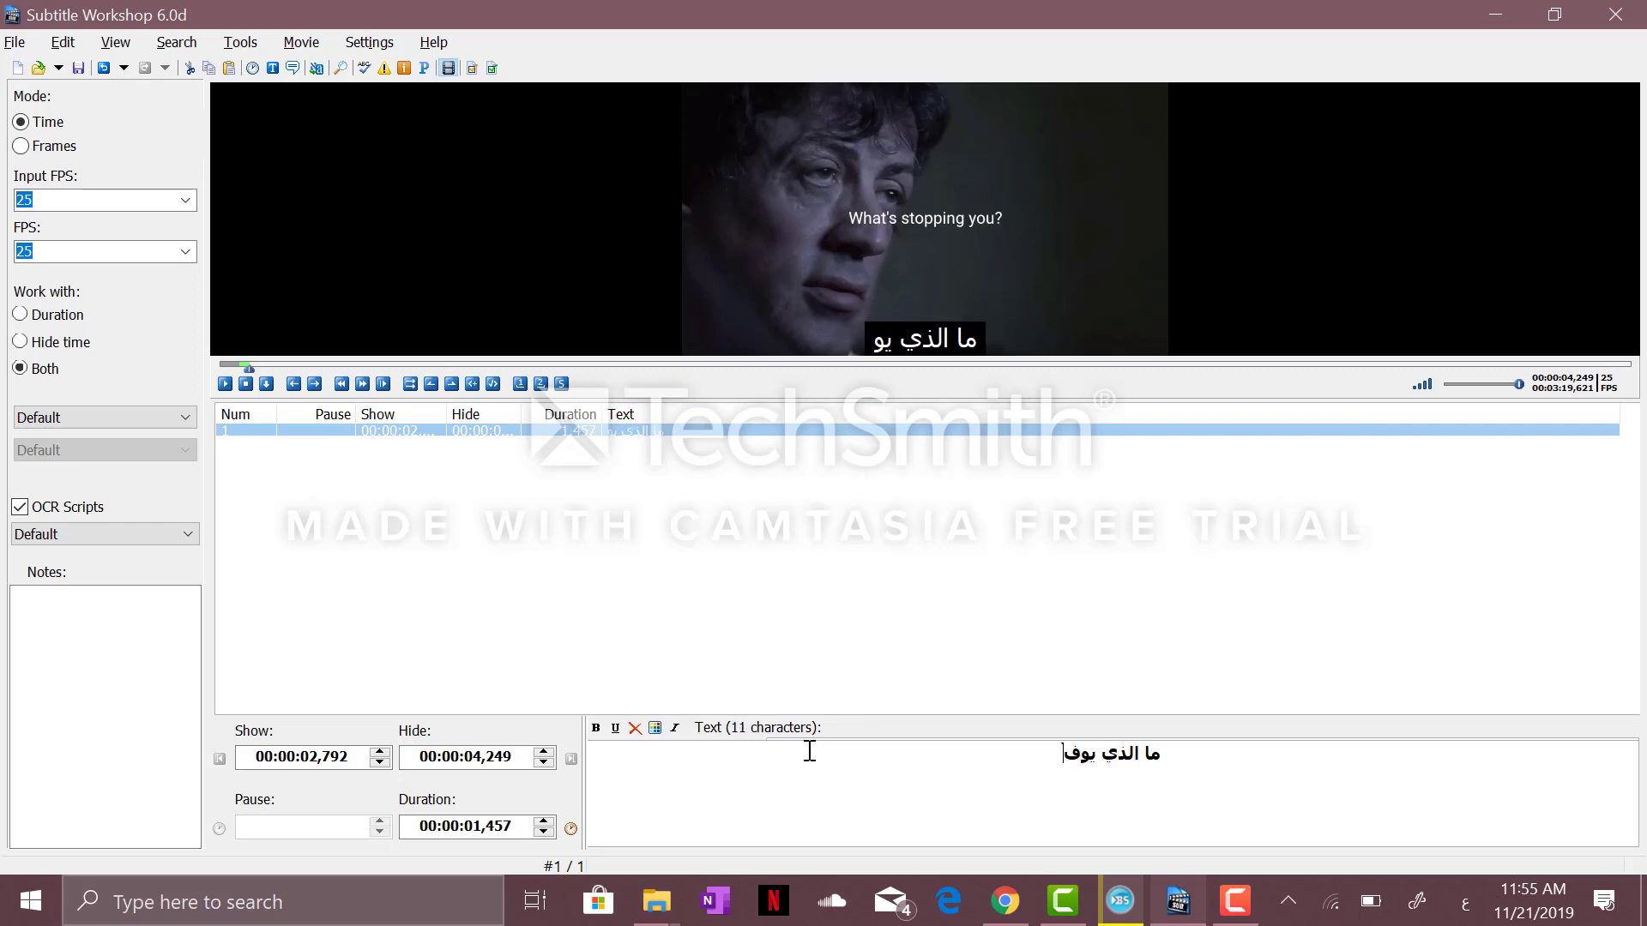
key("BackSpace")
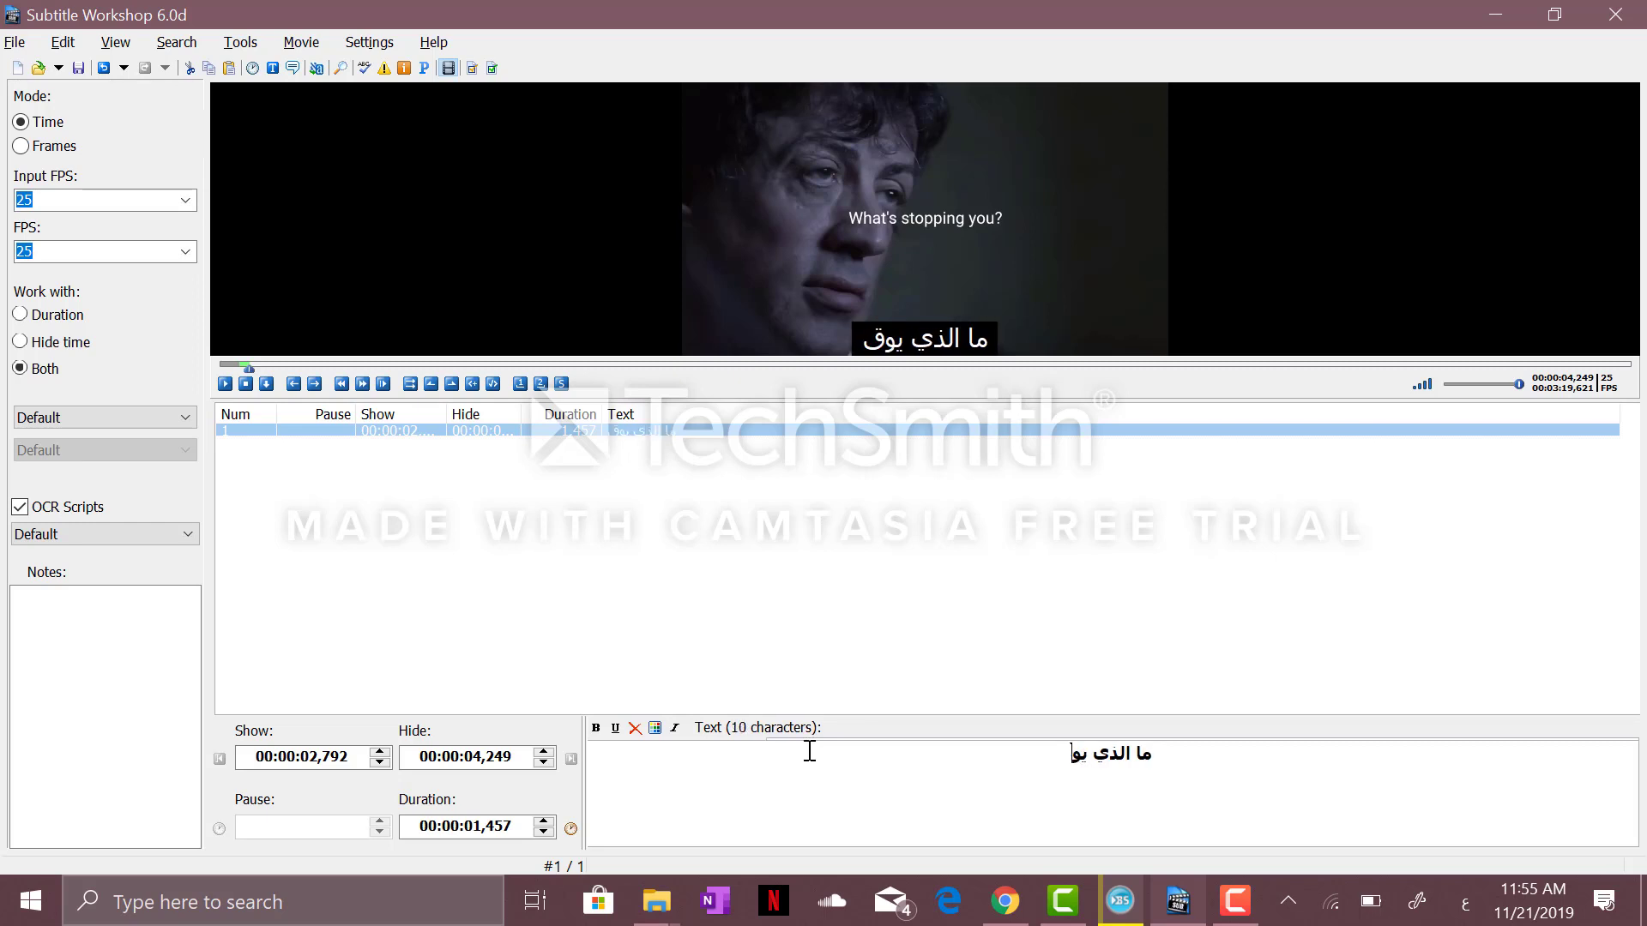
type("قفك؟")
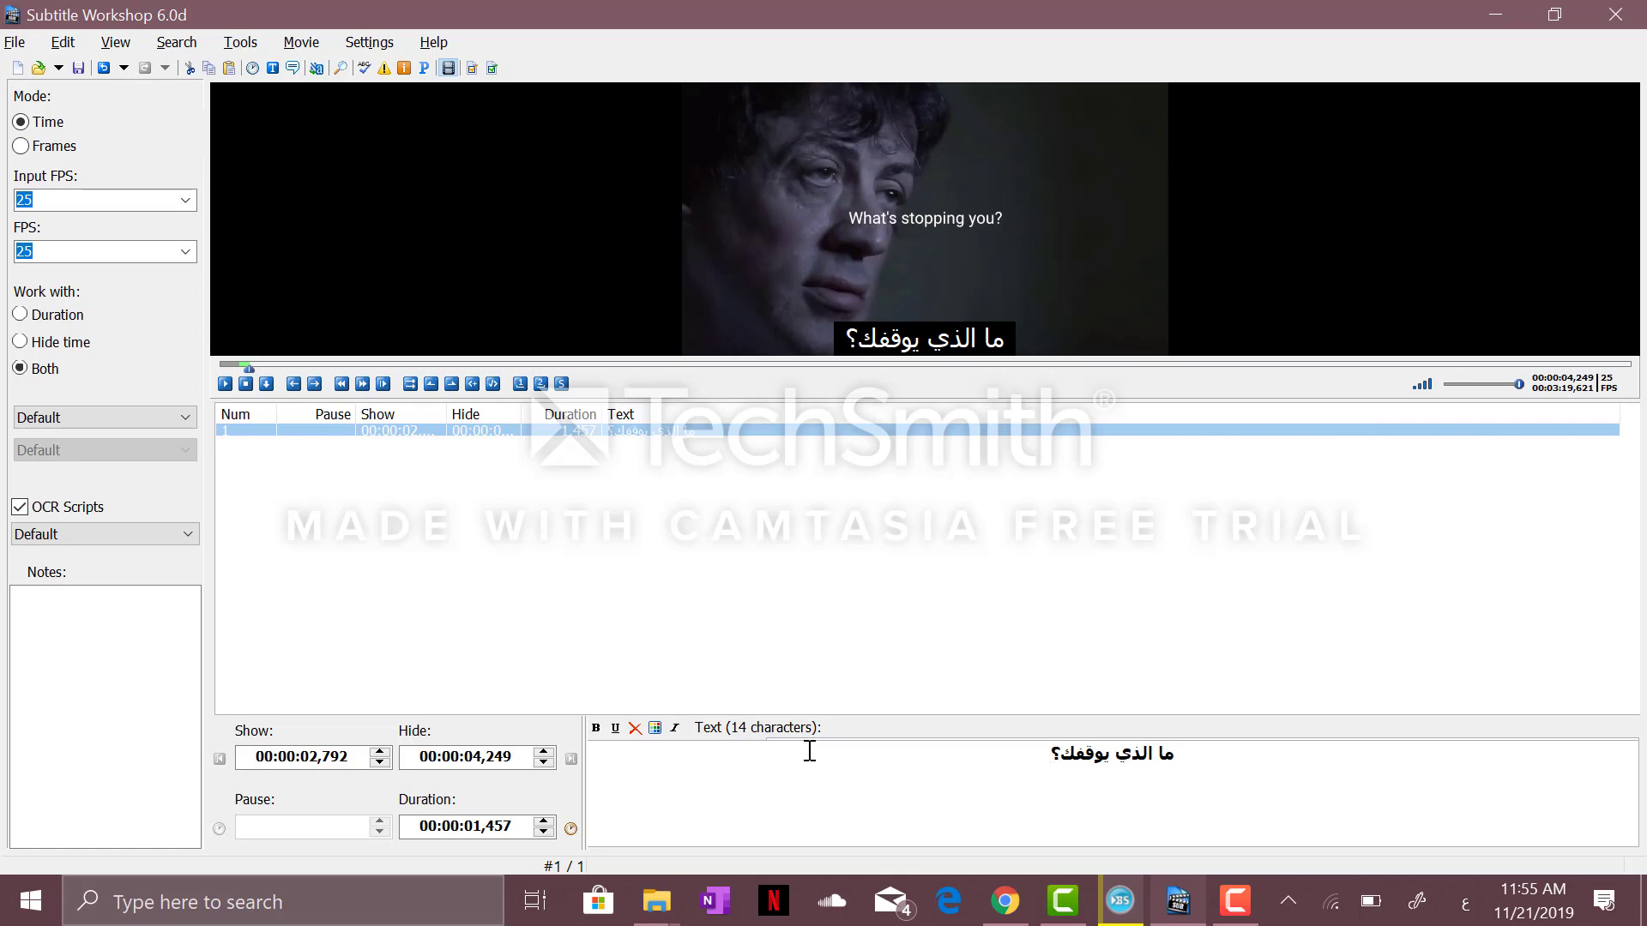
key("Return")
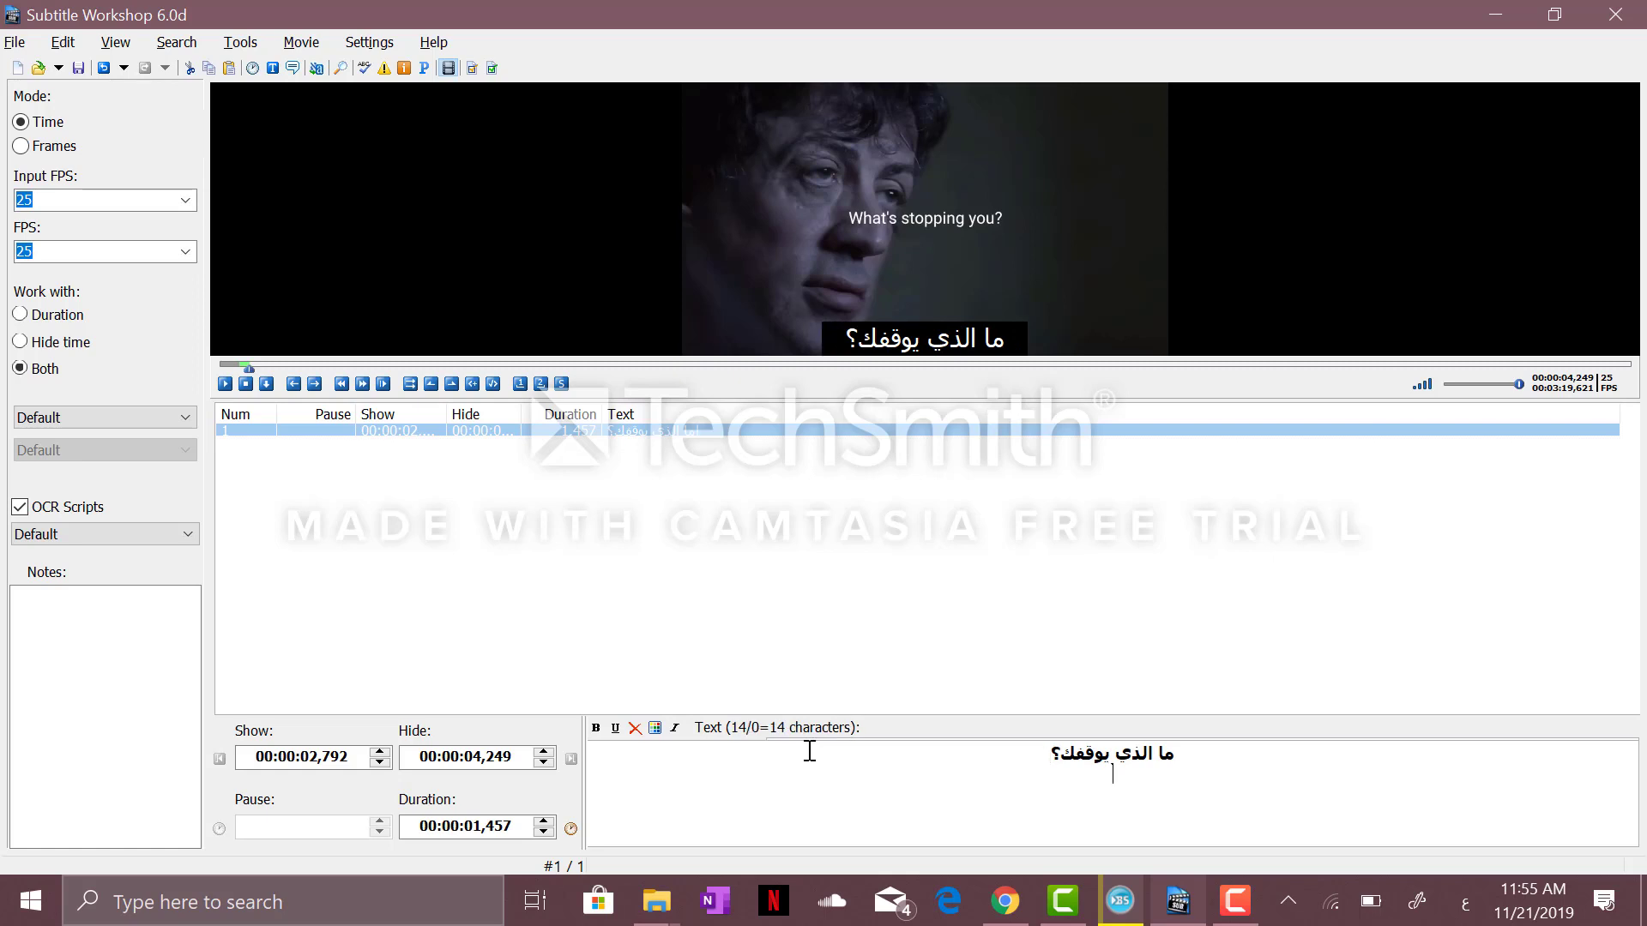
key("Return")
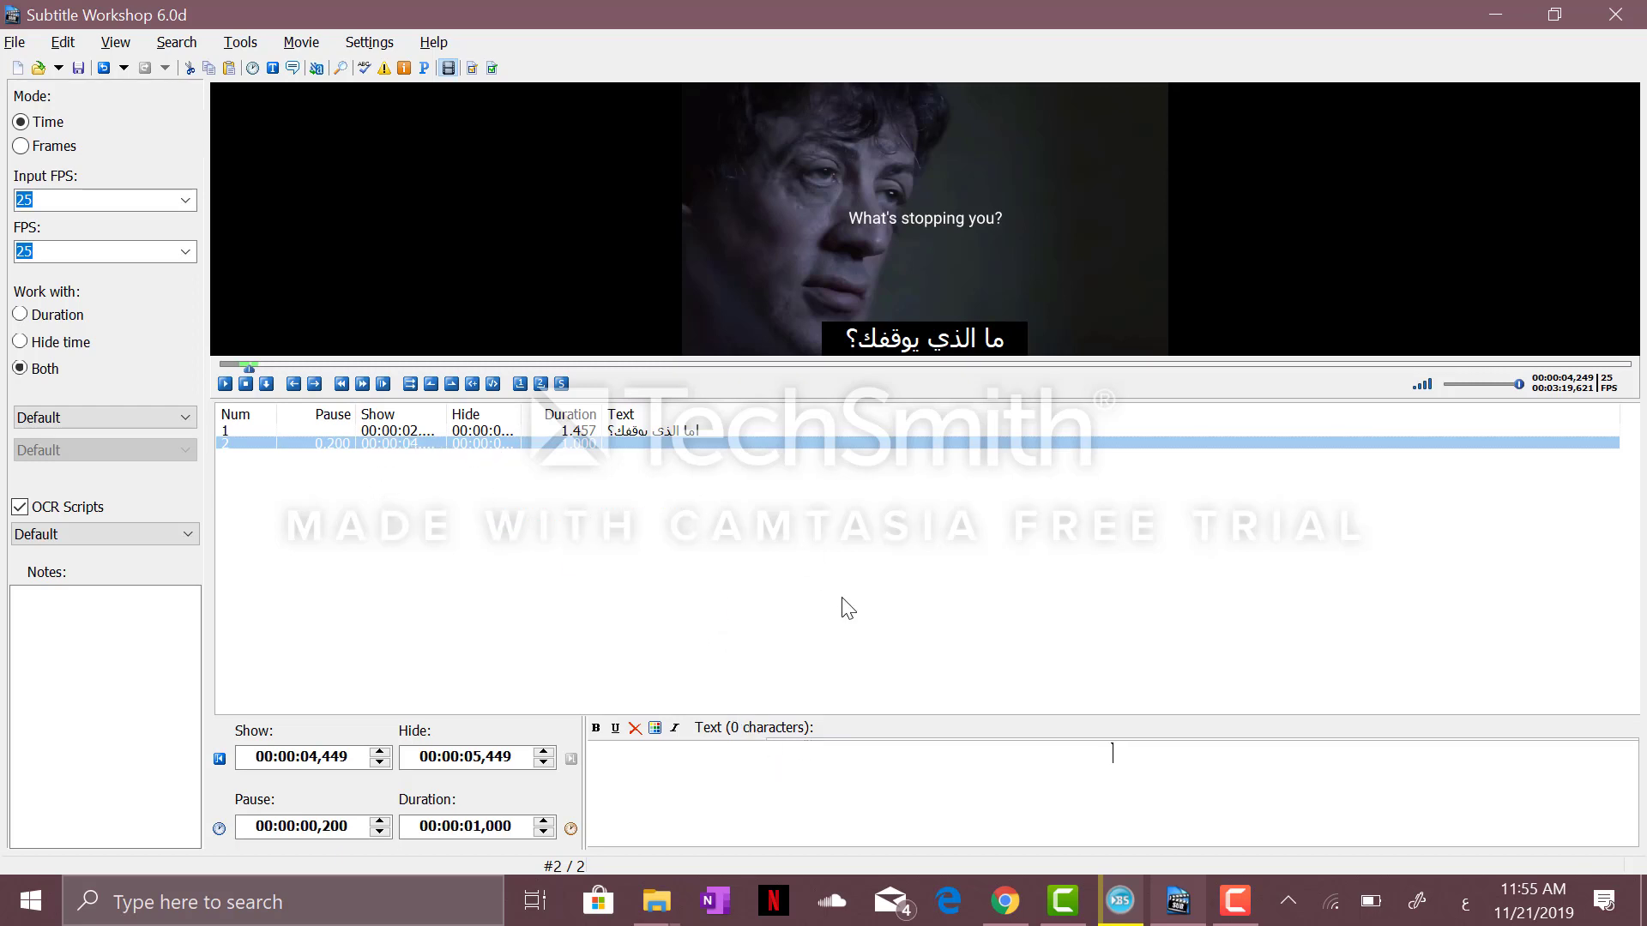
- Time the second subtitle to the "Are you too tired?" line, showing at 00:00:04,614 and hiding at 00:00:05,409
left_click(224, 385)
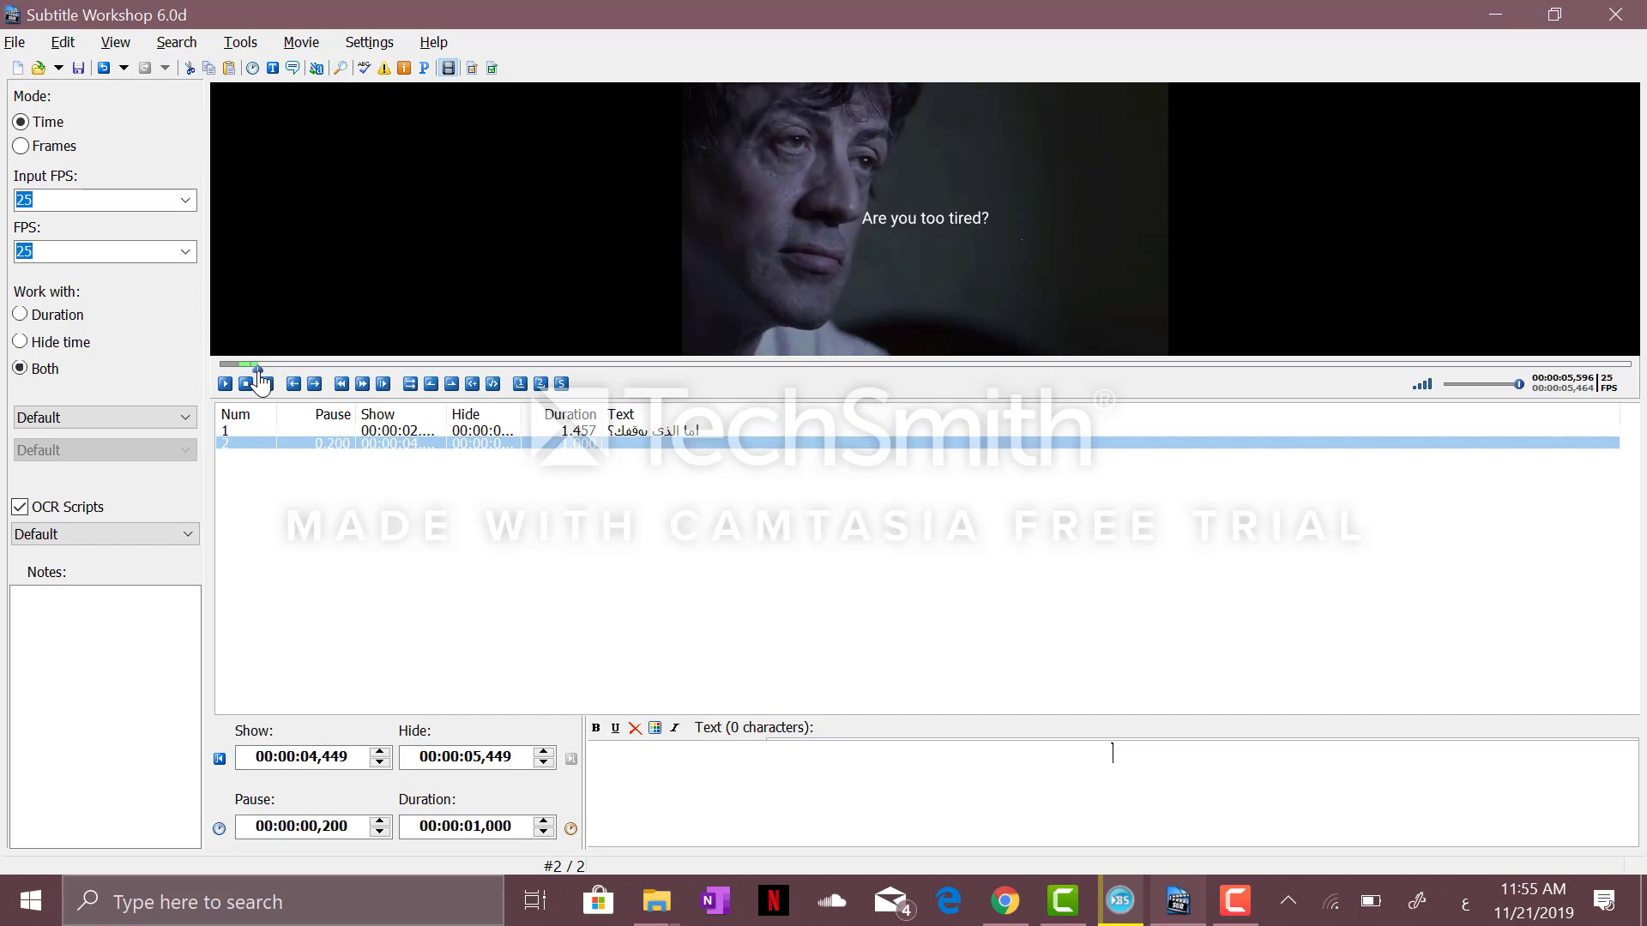
left_click_drag(258, 371, 253, 372)
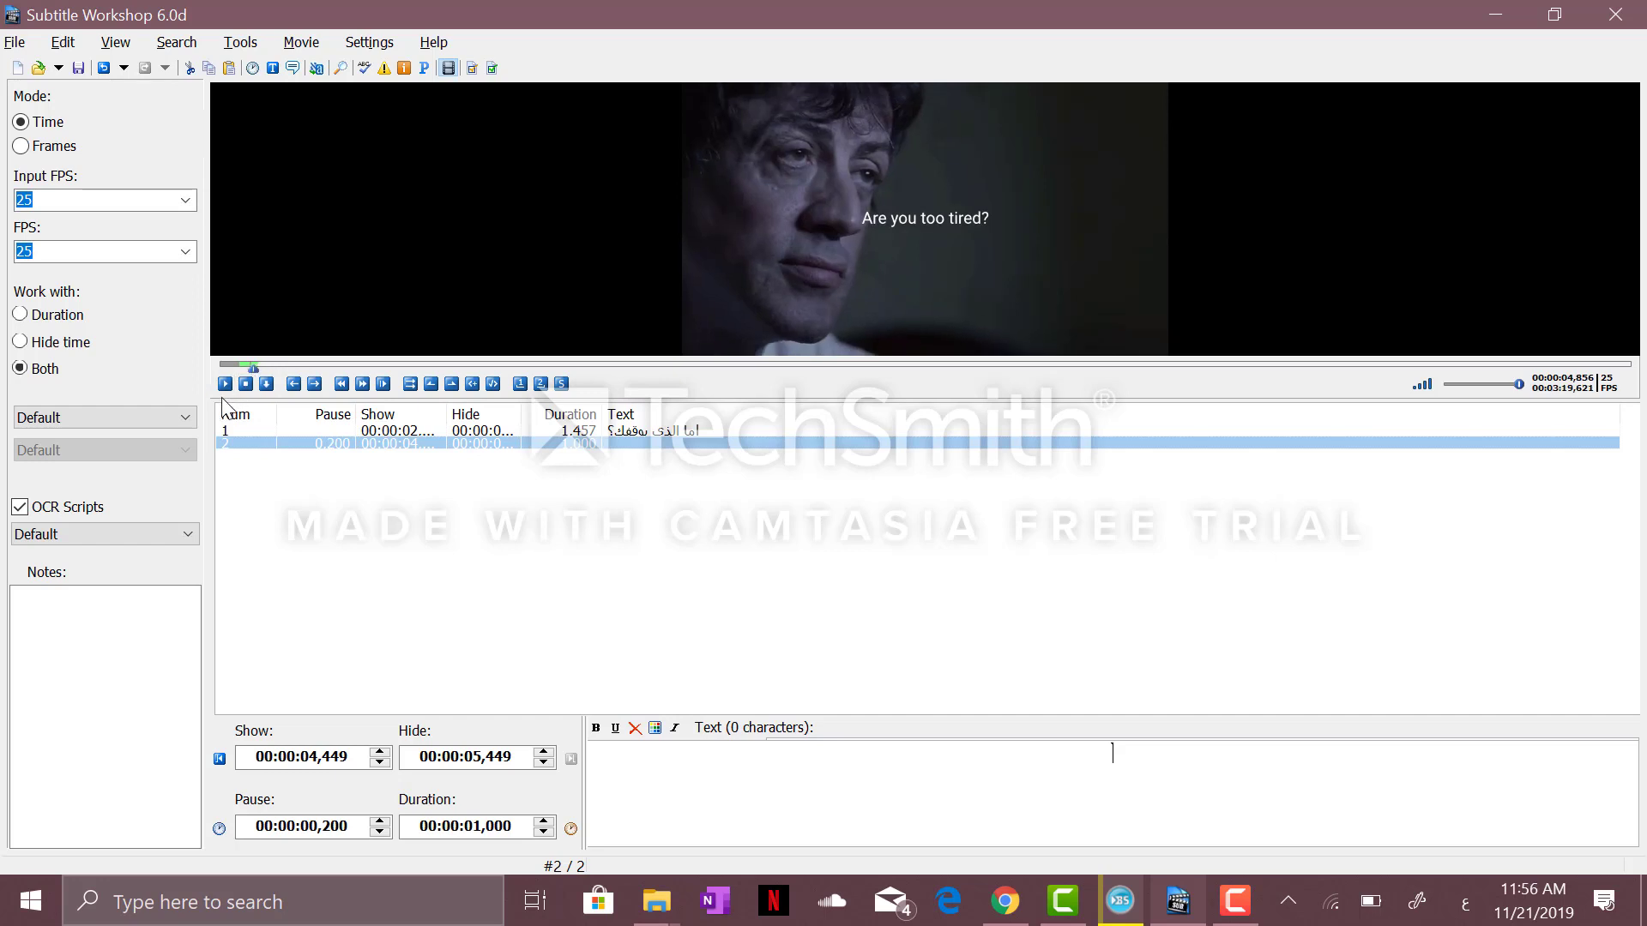
left_click(225, 385)
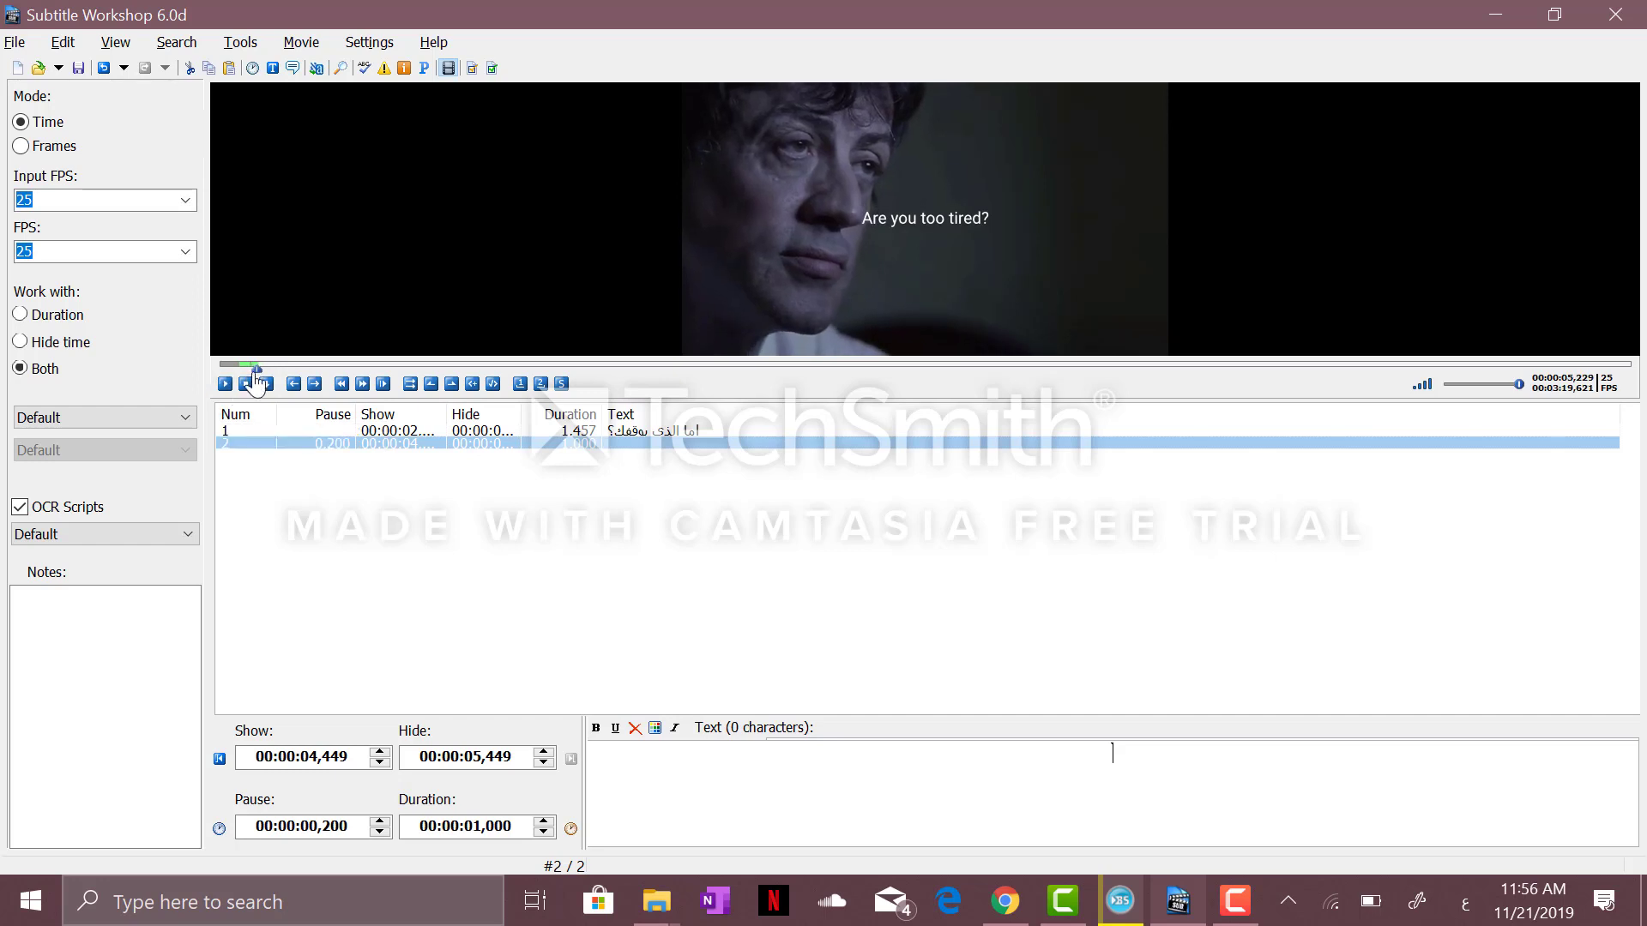
left_click_drag(256, 371, 252, 371)
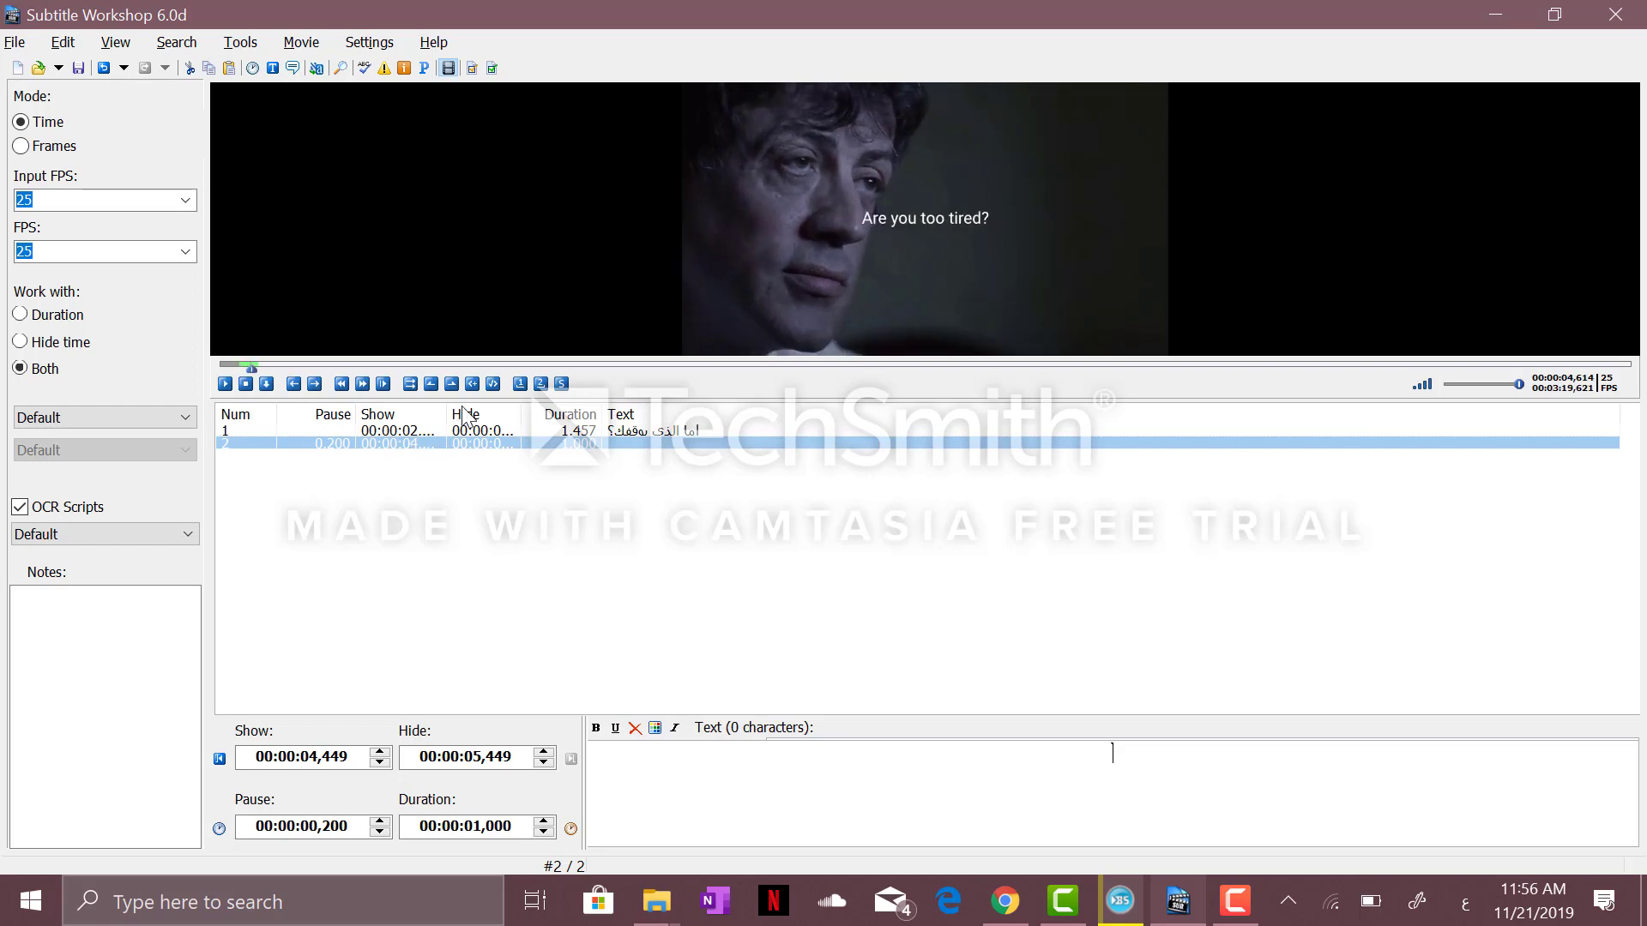
left_click(431, 383)
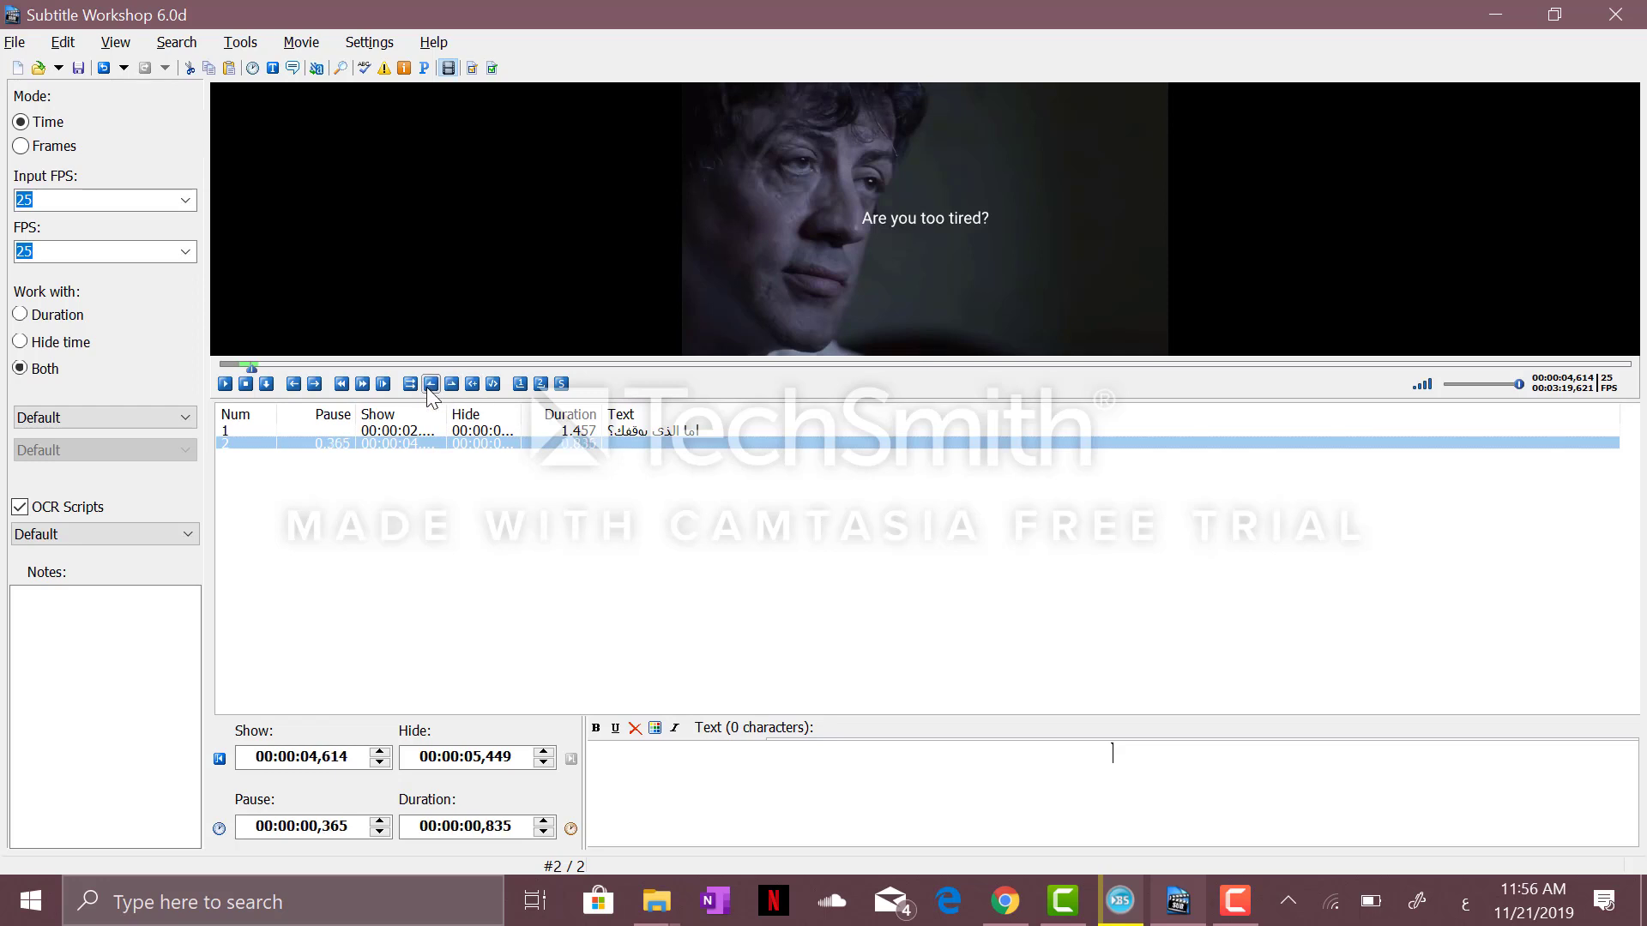
left_click(225, 385)
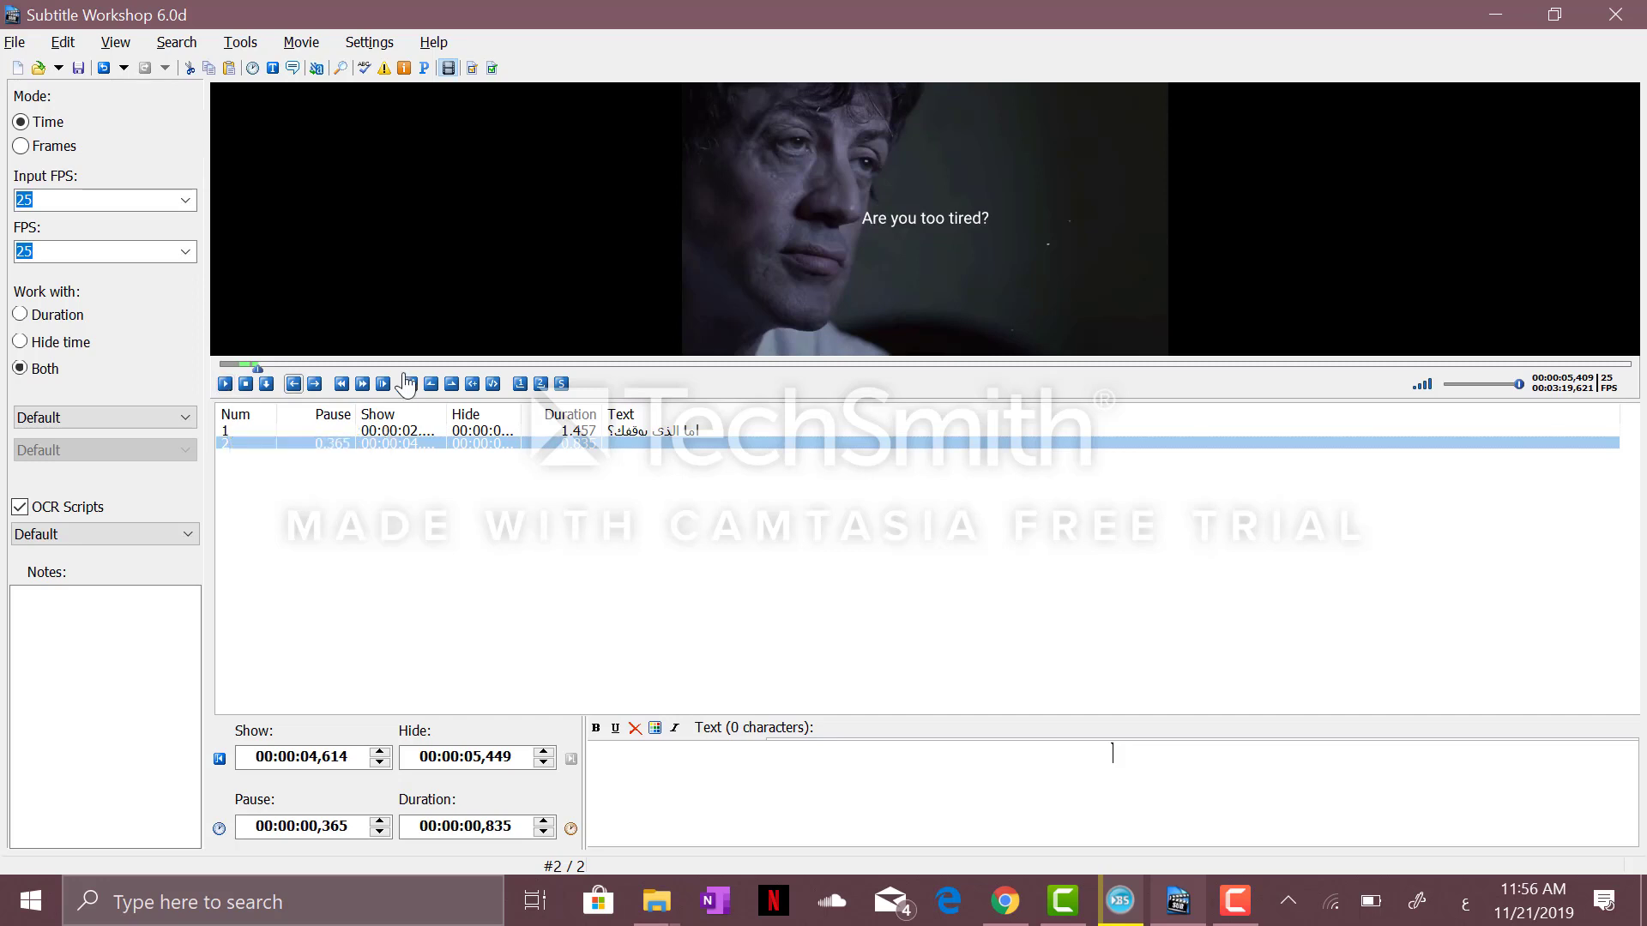
left_click(453, 384)
- Enter the Arabic text "هل أنت متعب جدا؟" for the second subtitle and insert a third subtitle after it
type("هل")
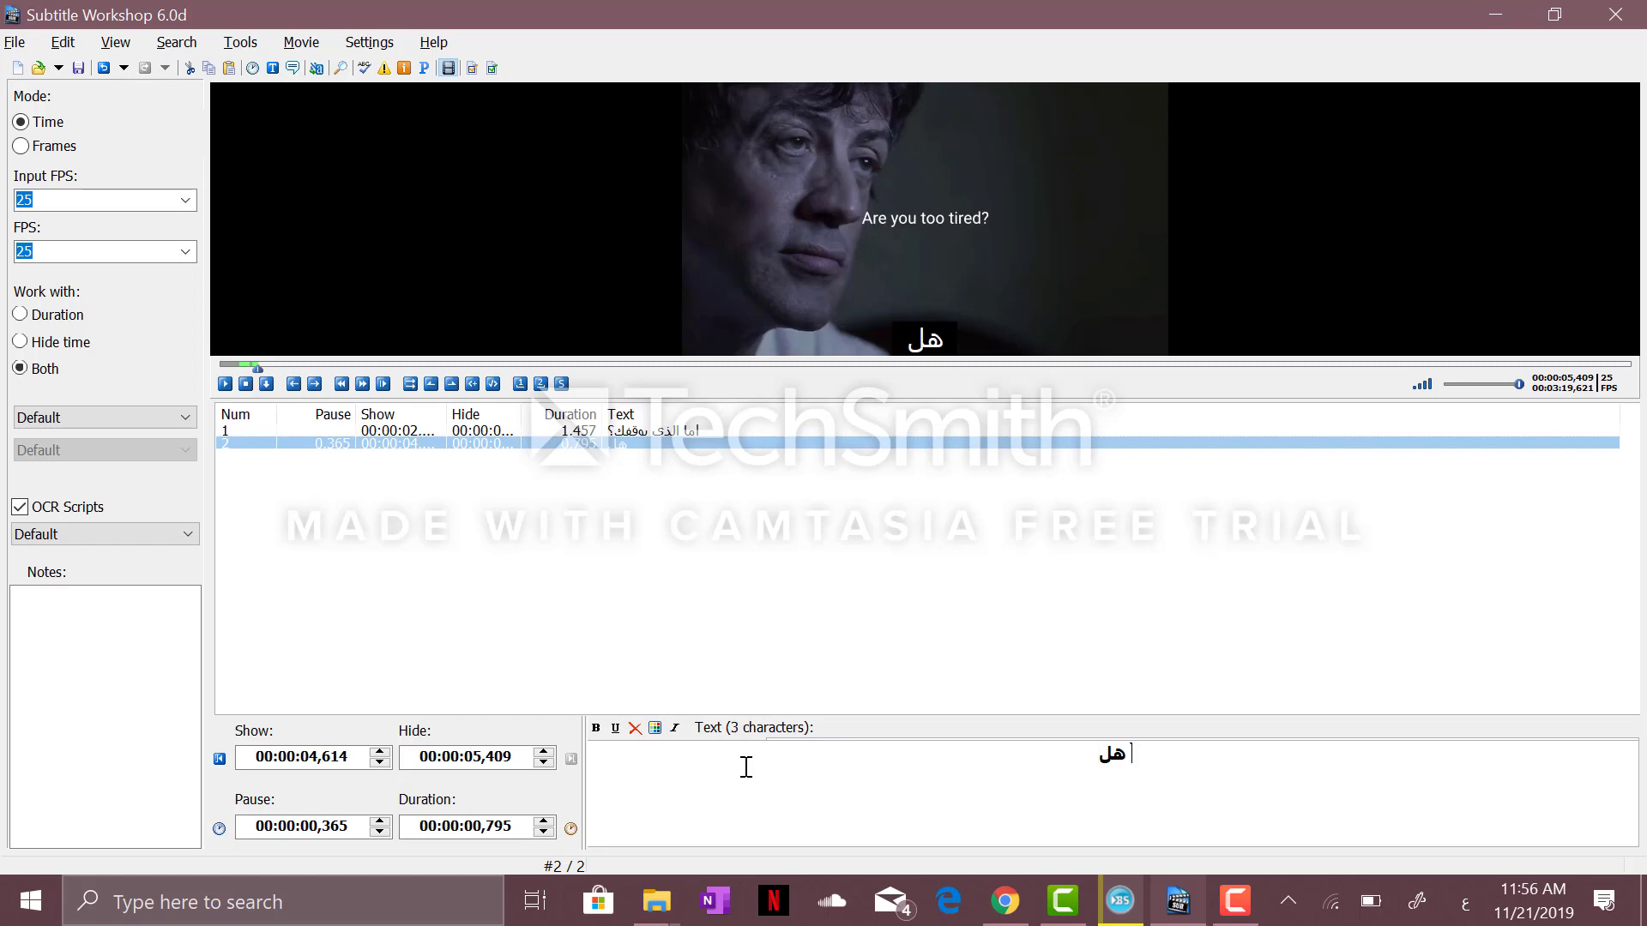
type(" أنت متع")
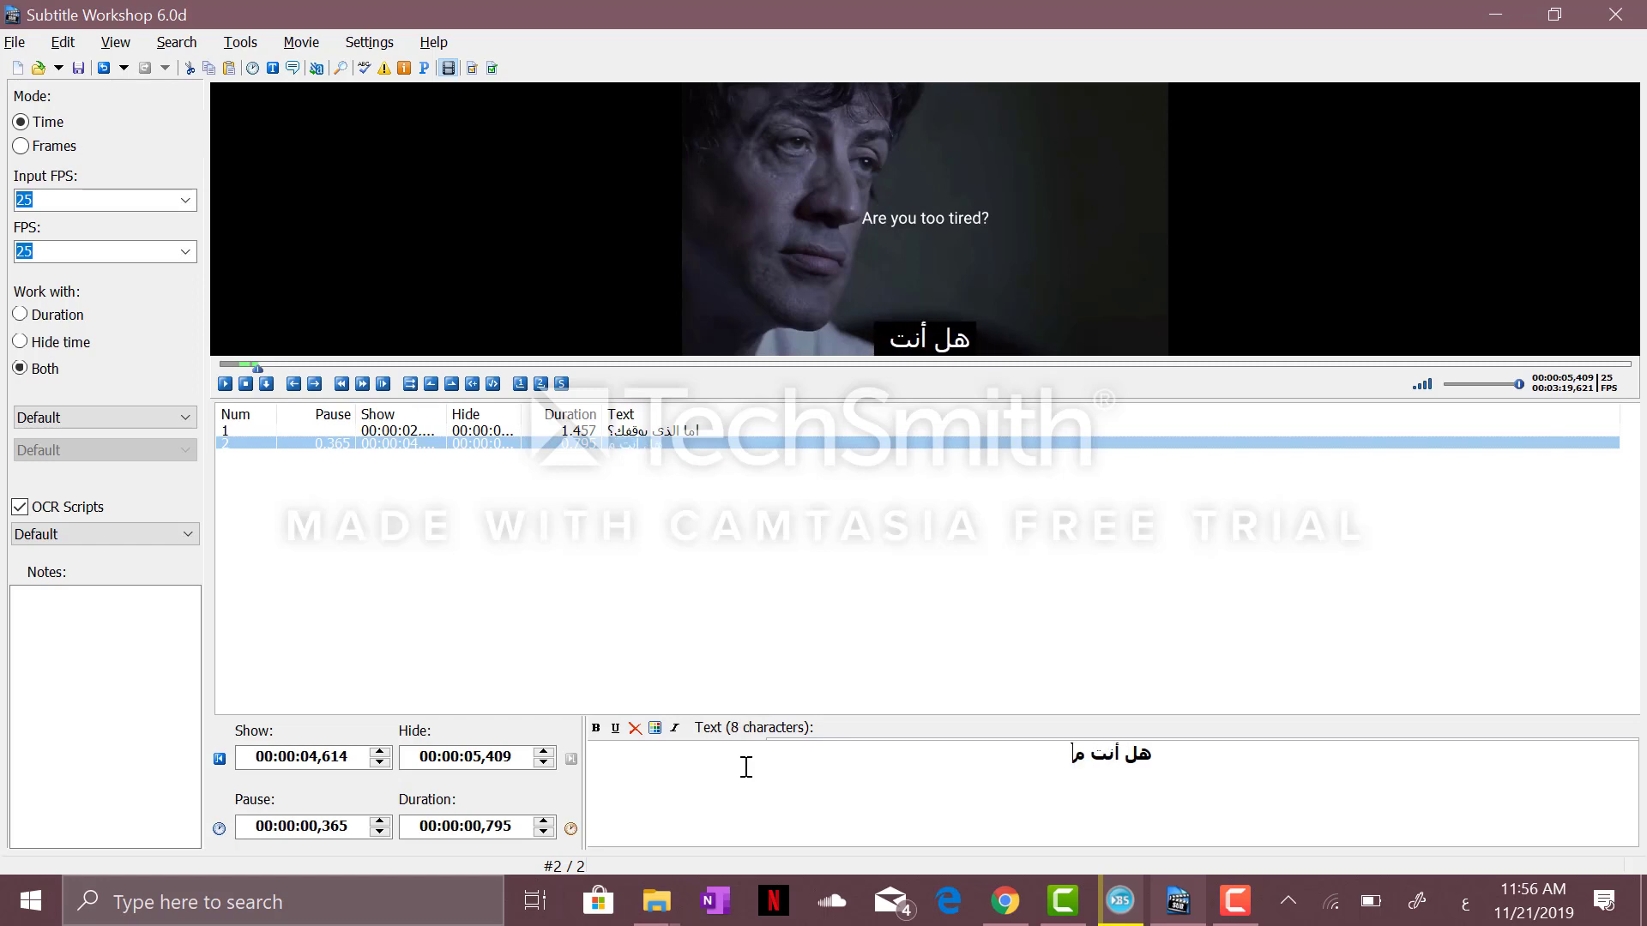
key("BackSpace")
type("عب")
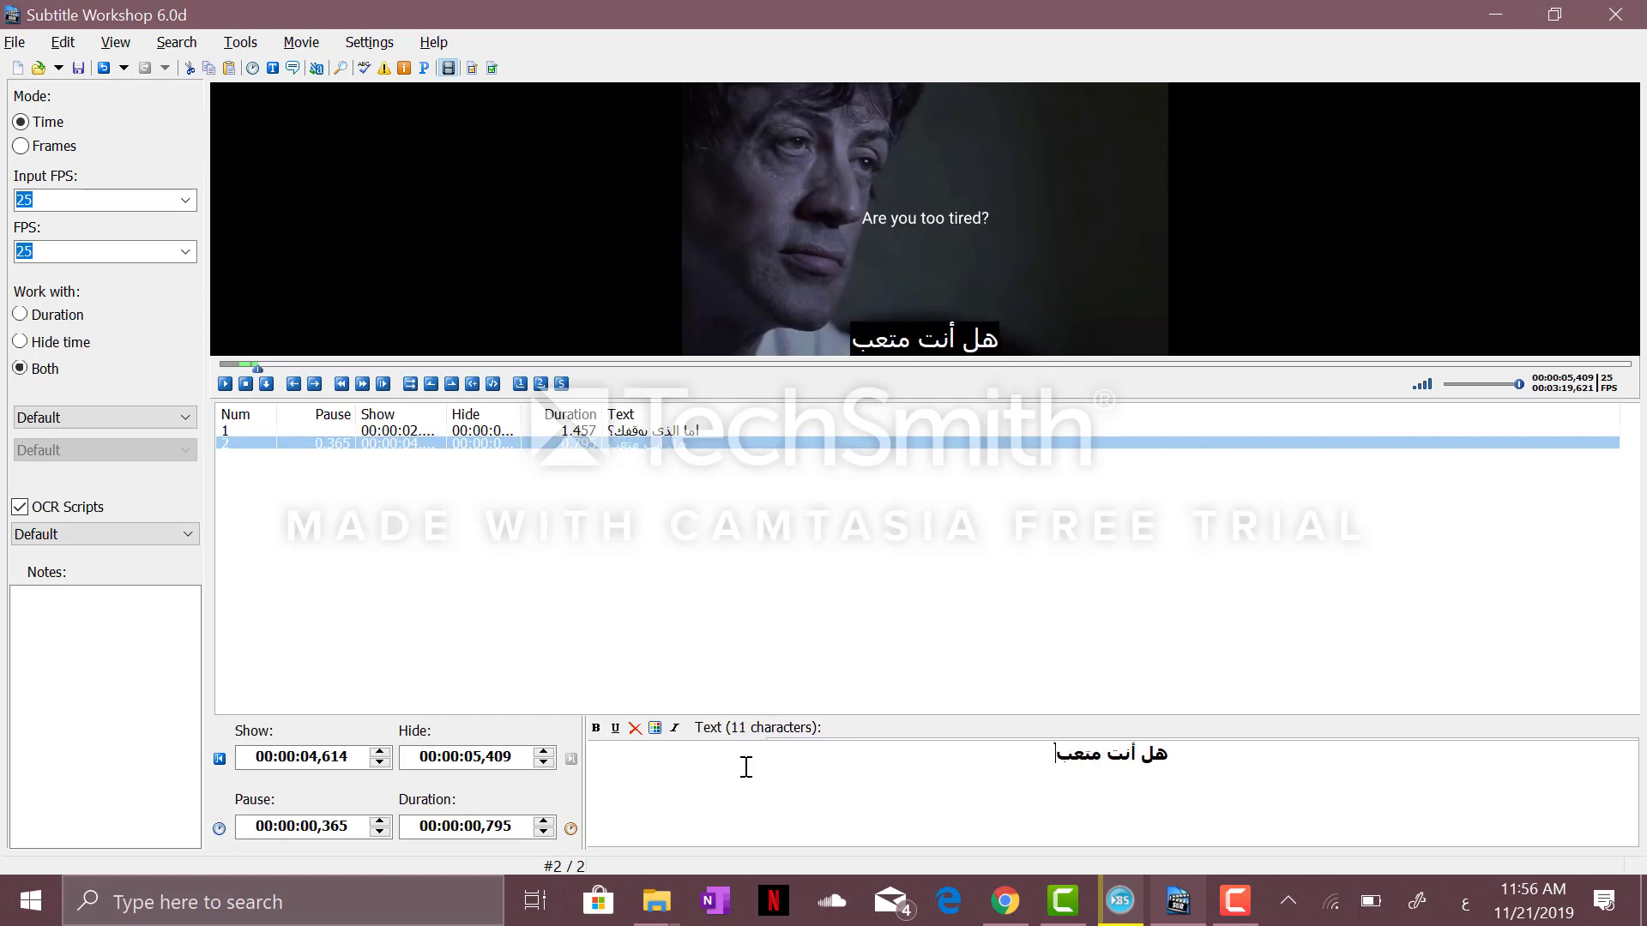
type(" جدا؟")
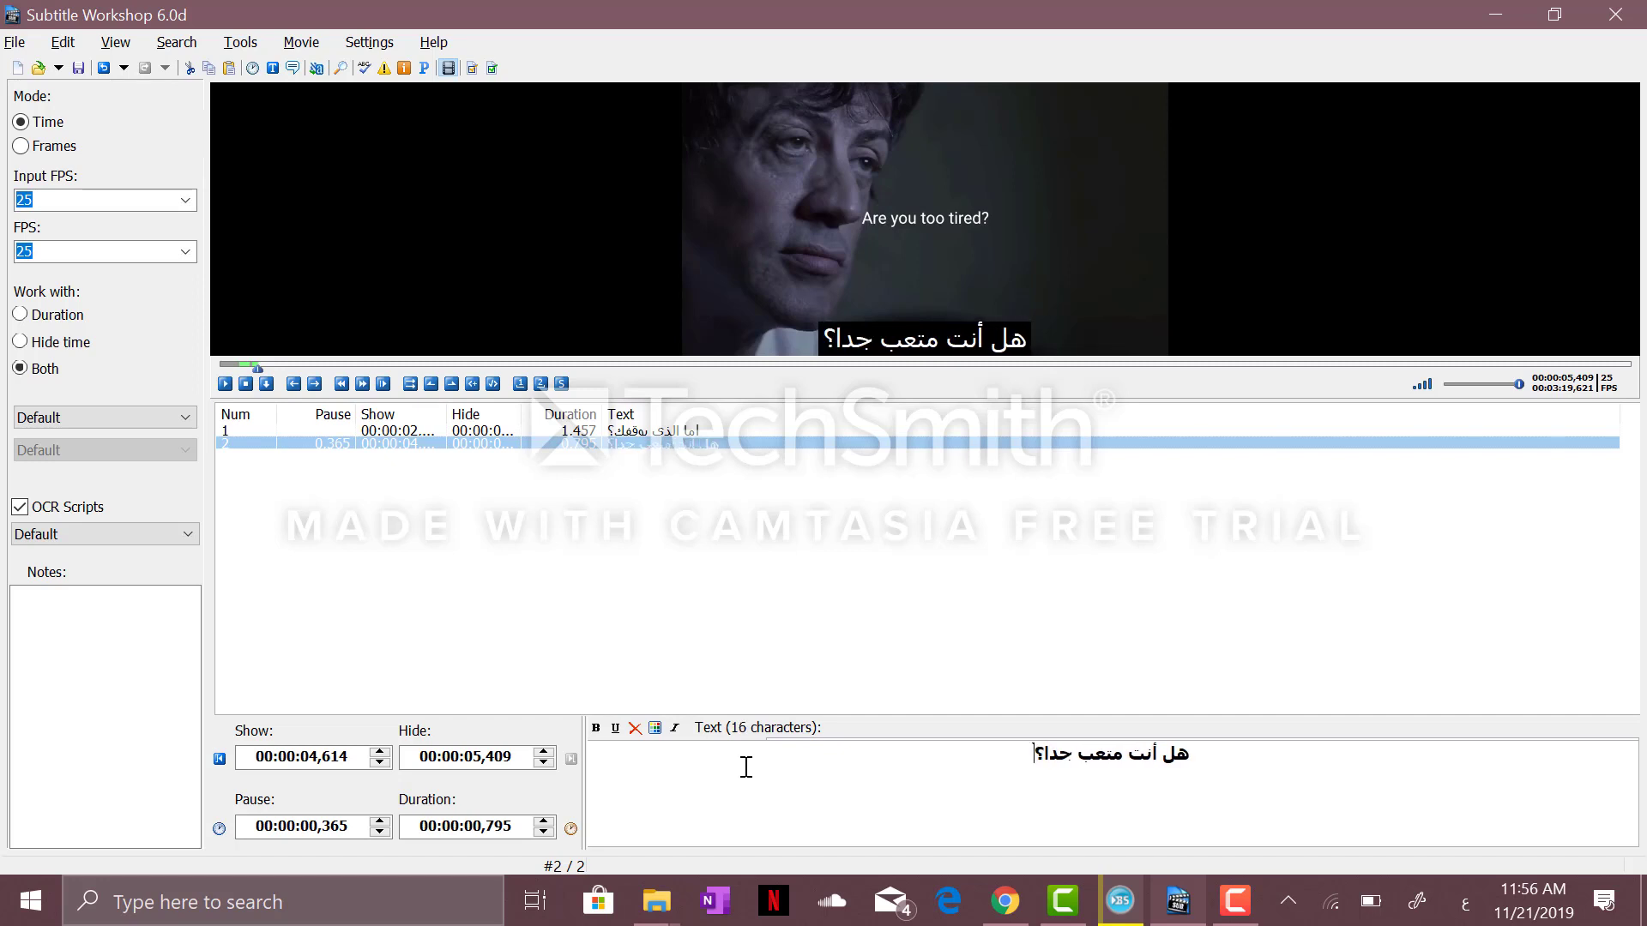
key("Insert")
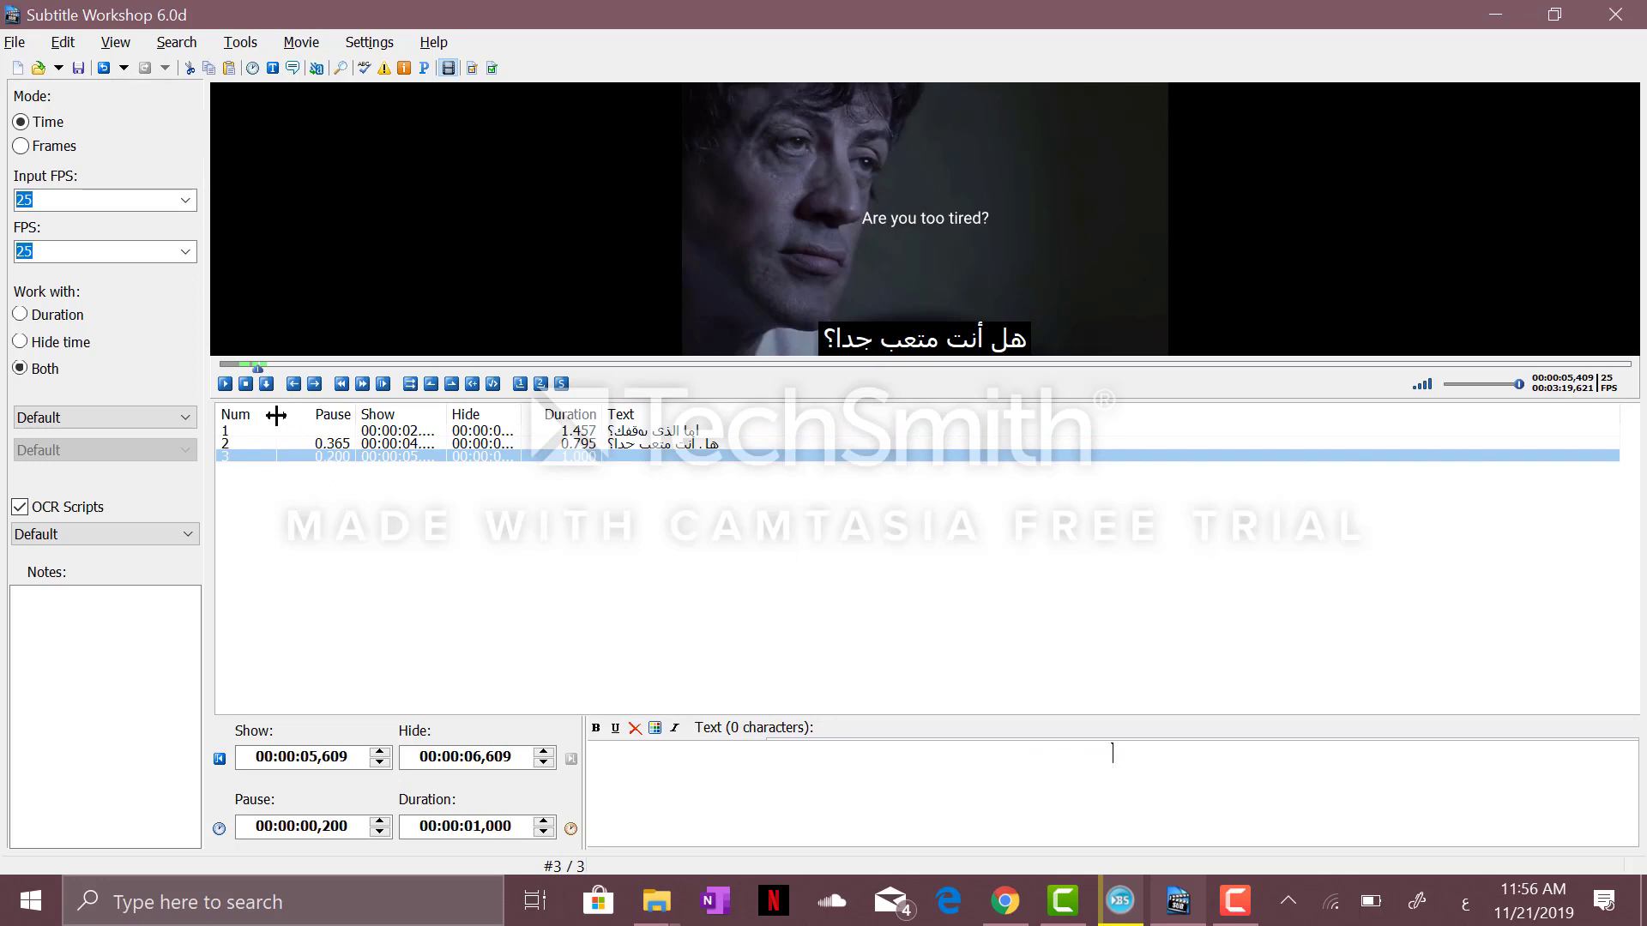
- Time the third subtitle to the "Didn't get enough sleep?" line, showing at 00:00:06,380 and hiding at 00:00:08,825
left_click(225, 384)
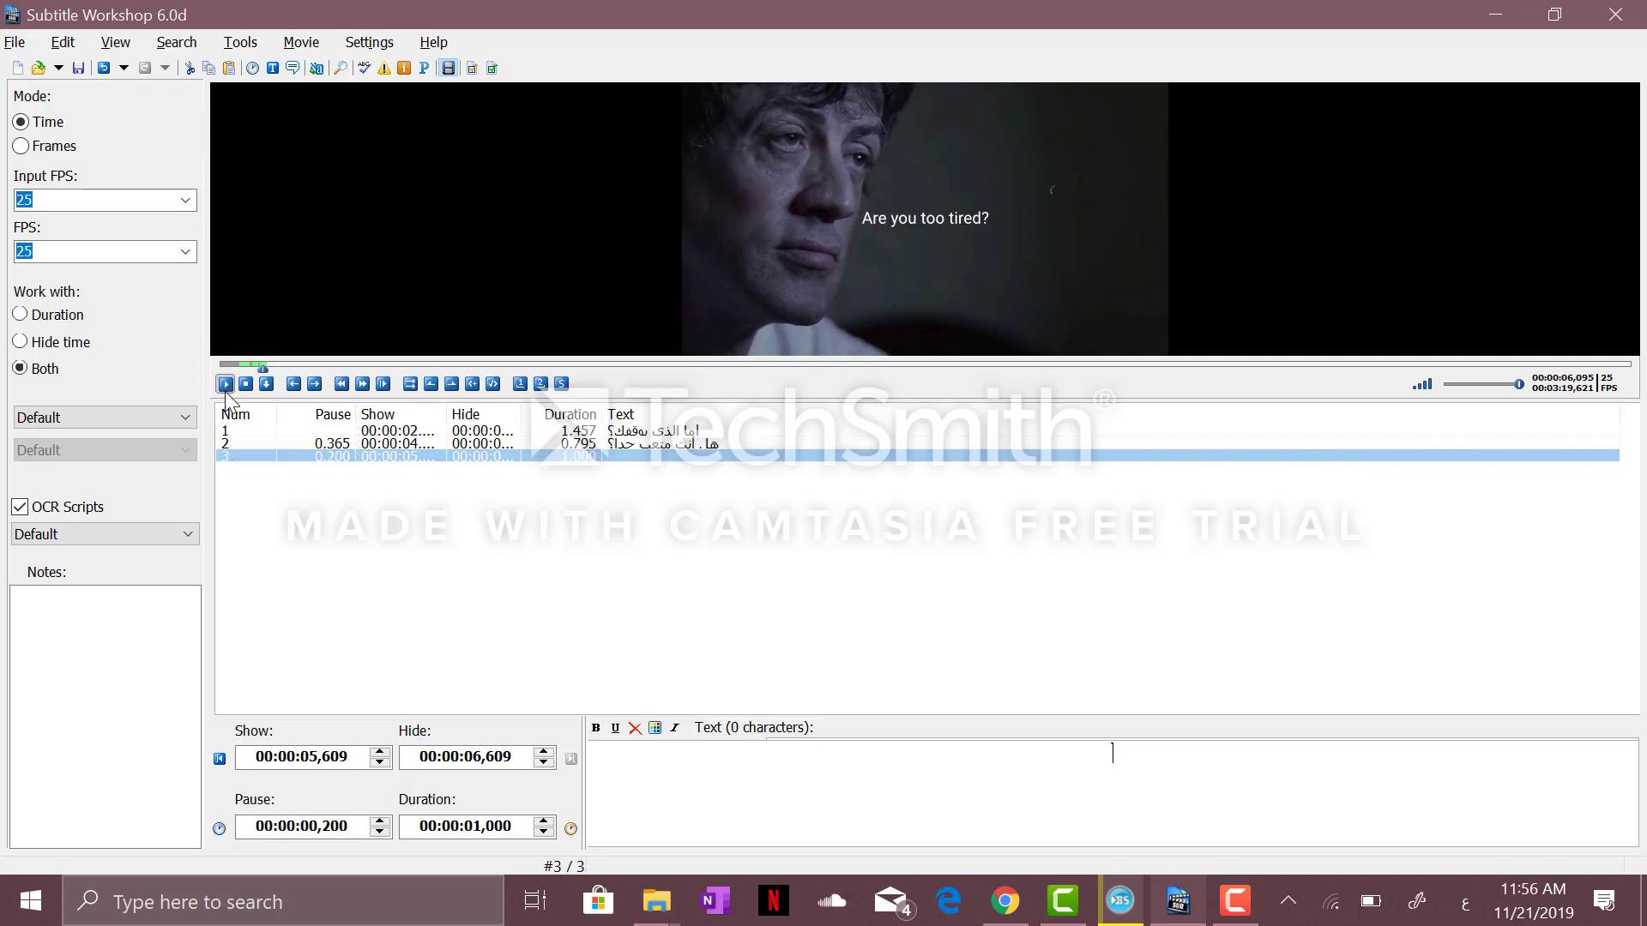
left_click(431, 386)
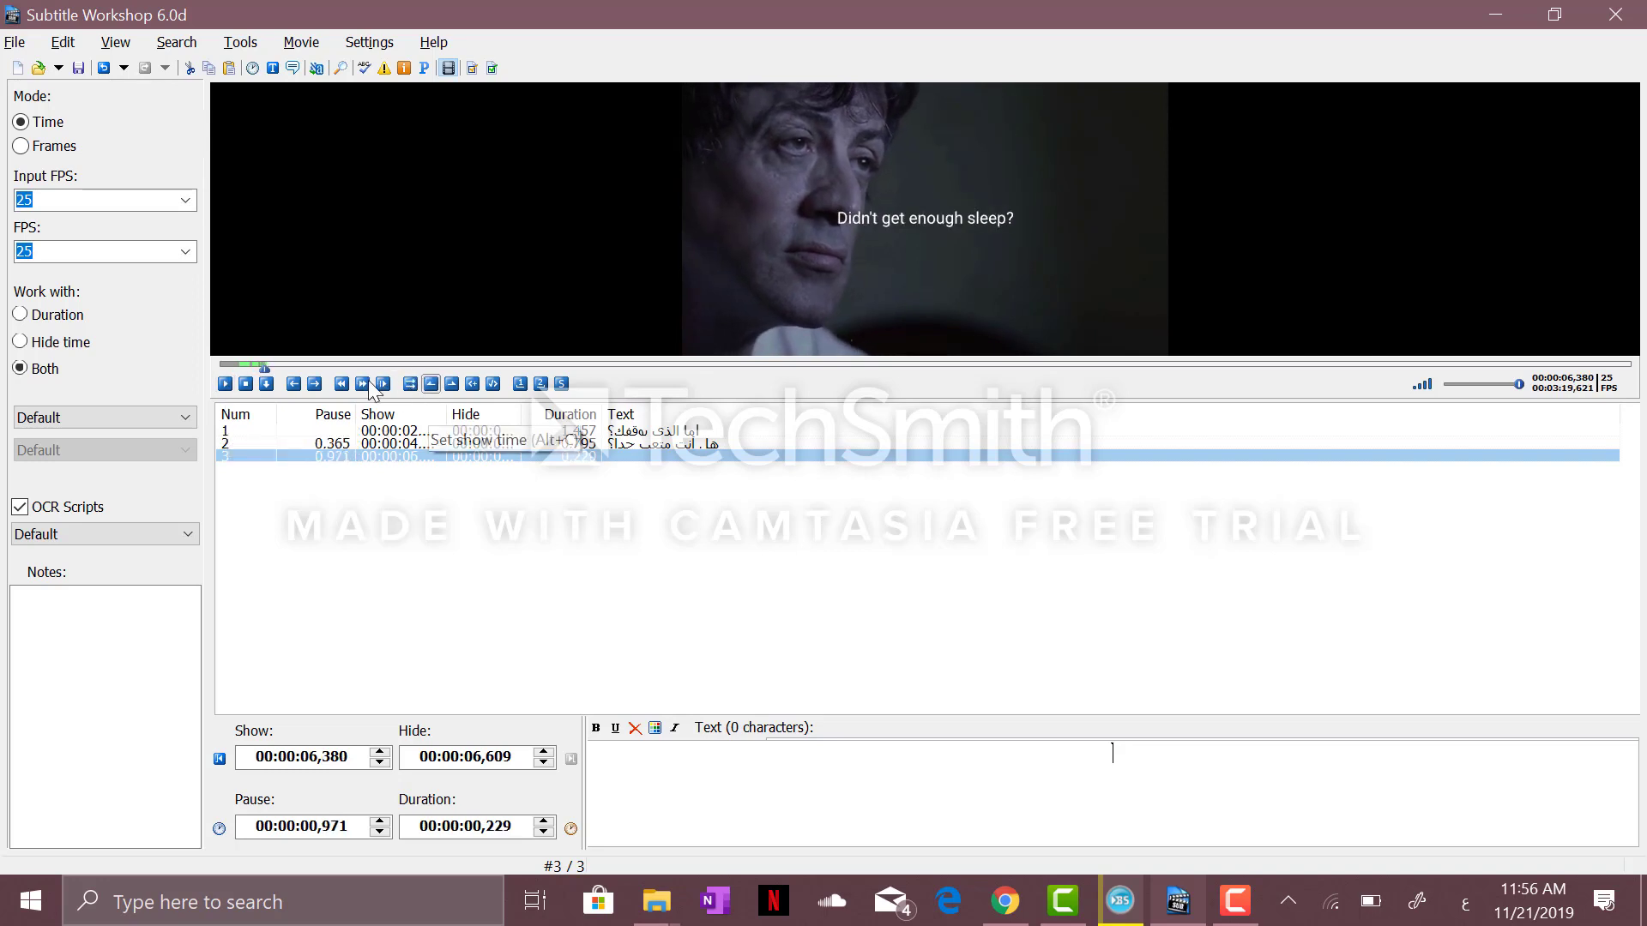
left_click(226, 385)
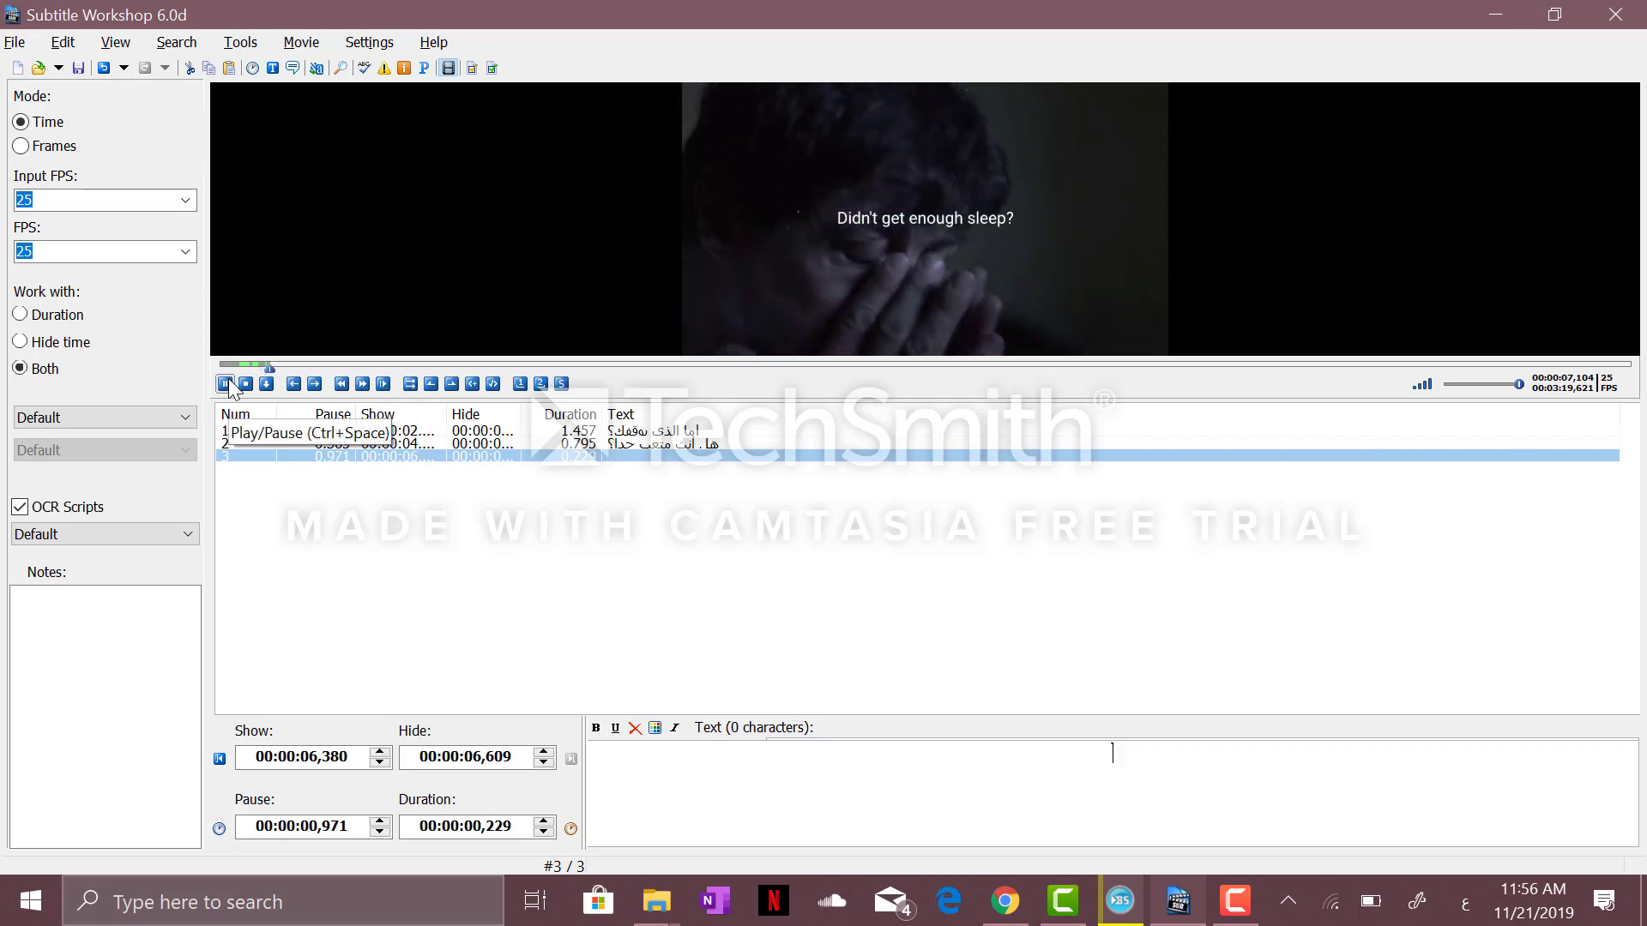
left_click(229, 385)
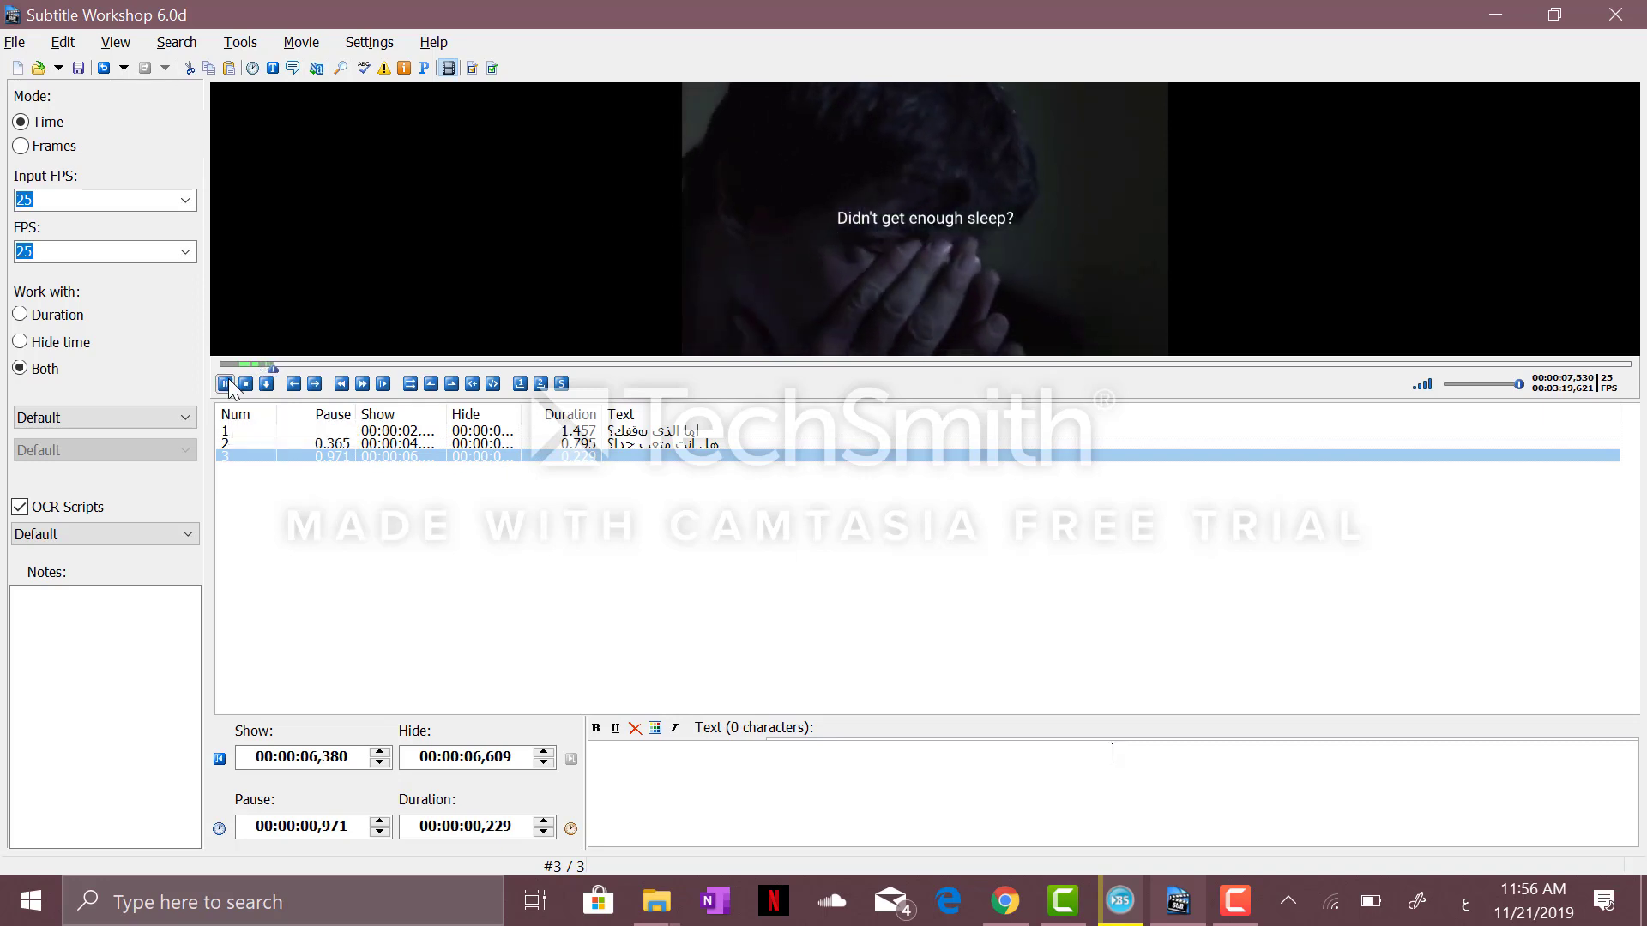
left_click(229, 385)
left_click(229, 384)
left_click(229, 384)
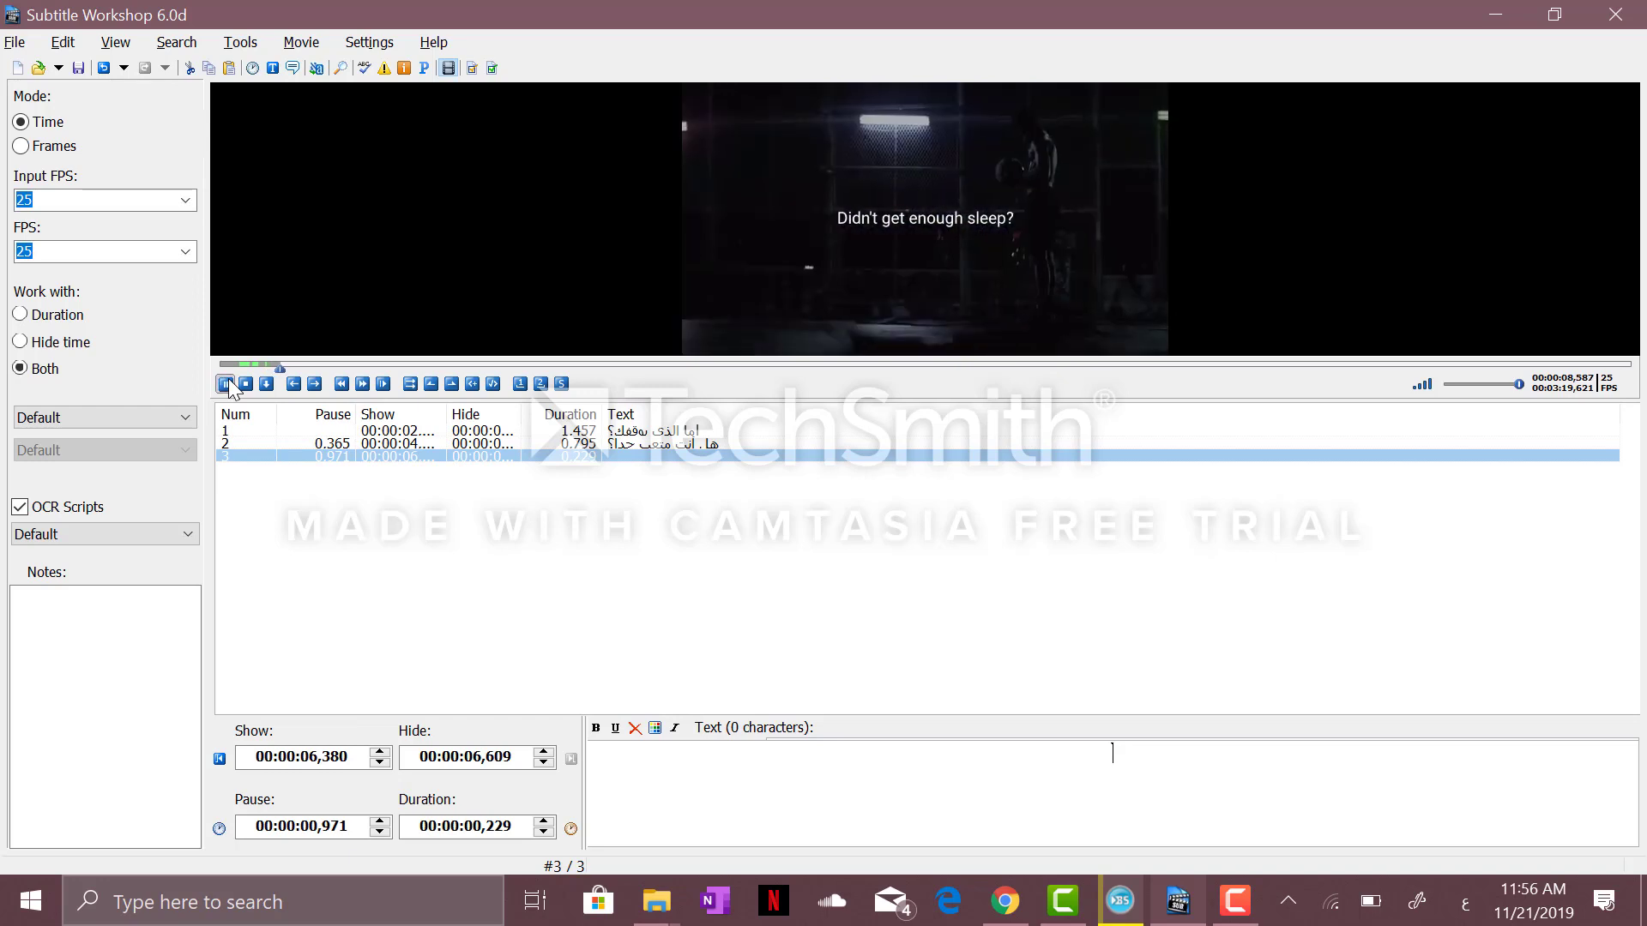
left_click(229, 384)
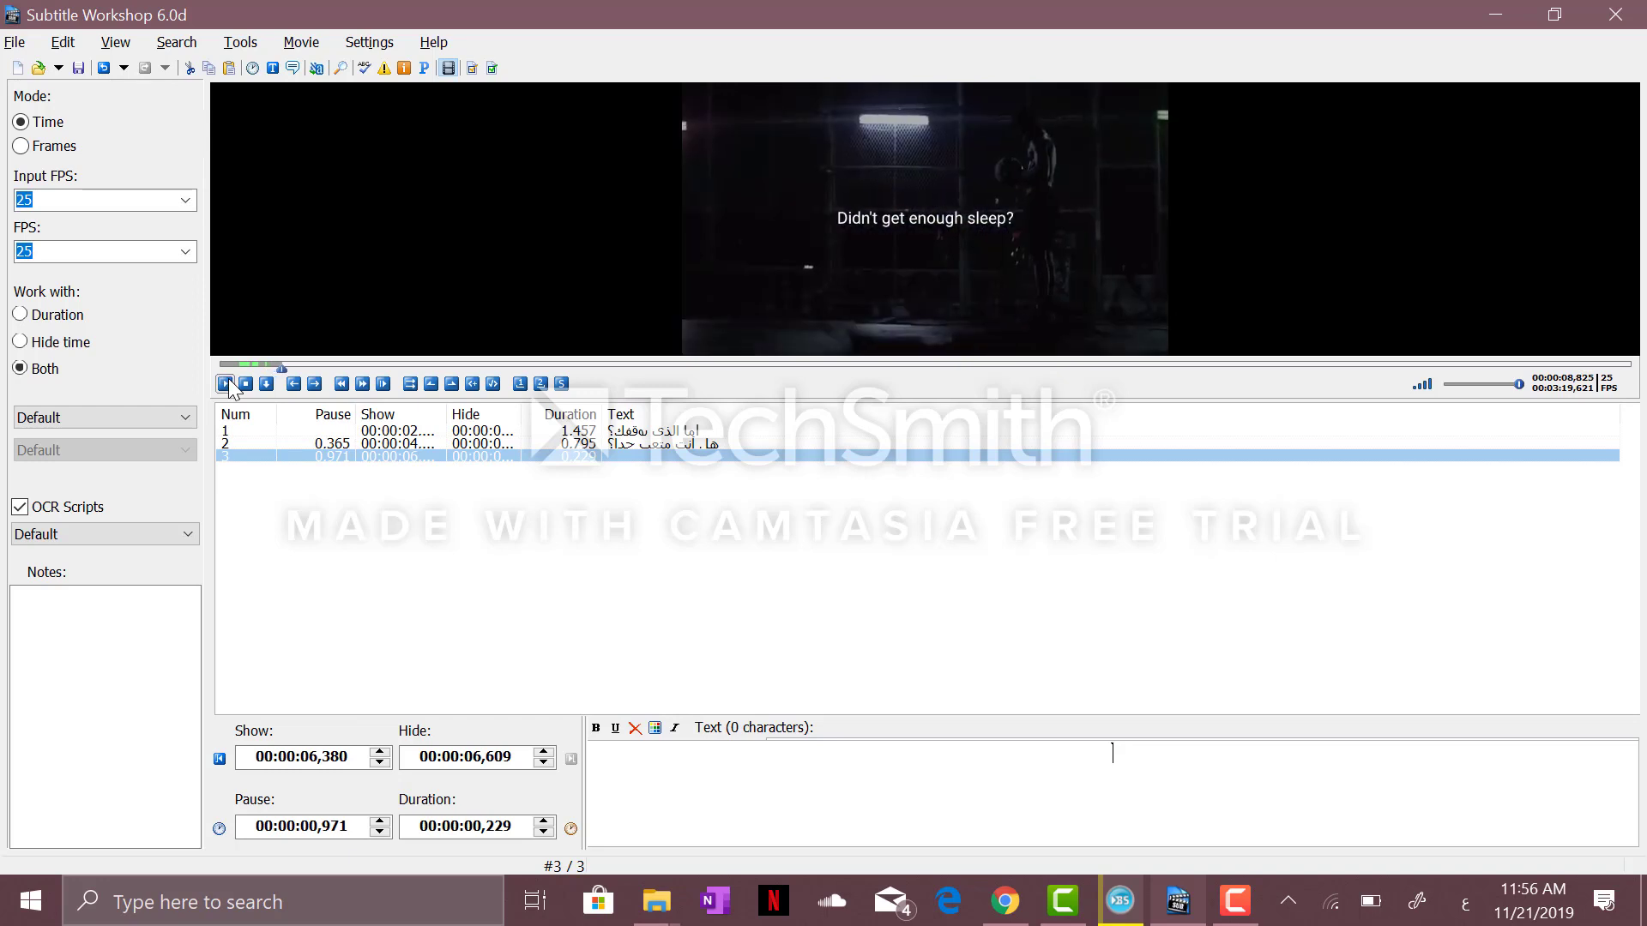
left_click(452, 385)
- Enter the Arabic text "لم تحظى بنوم كاف؟" for the third subtitle and insert a fourth subtitle after it
left_click(805, 784)
type("لم تح")
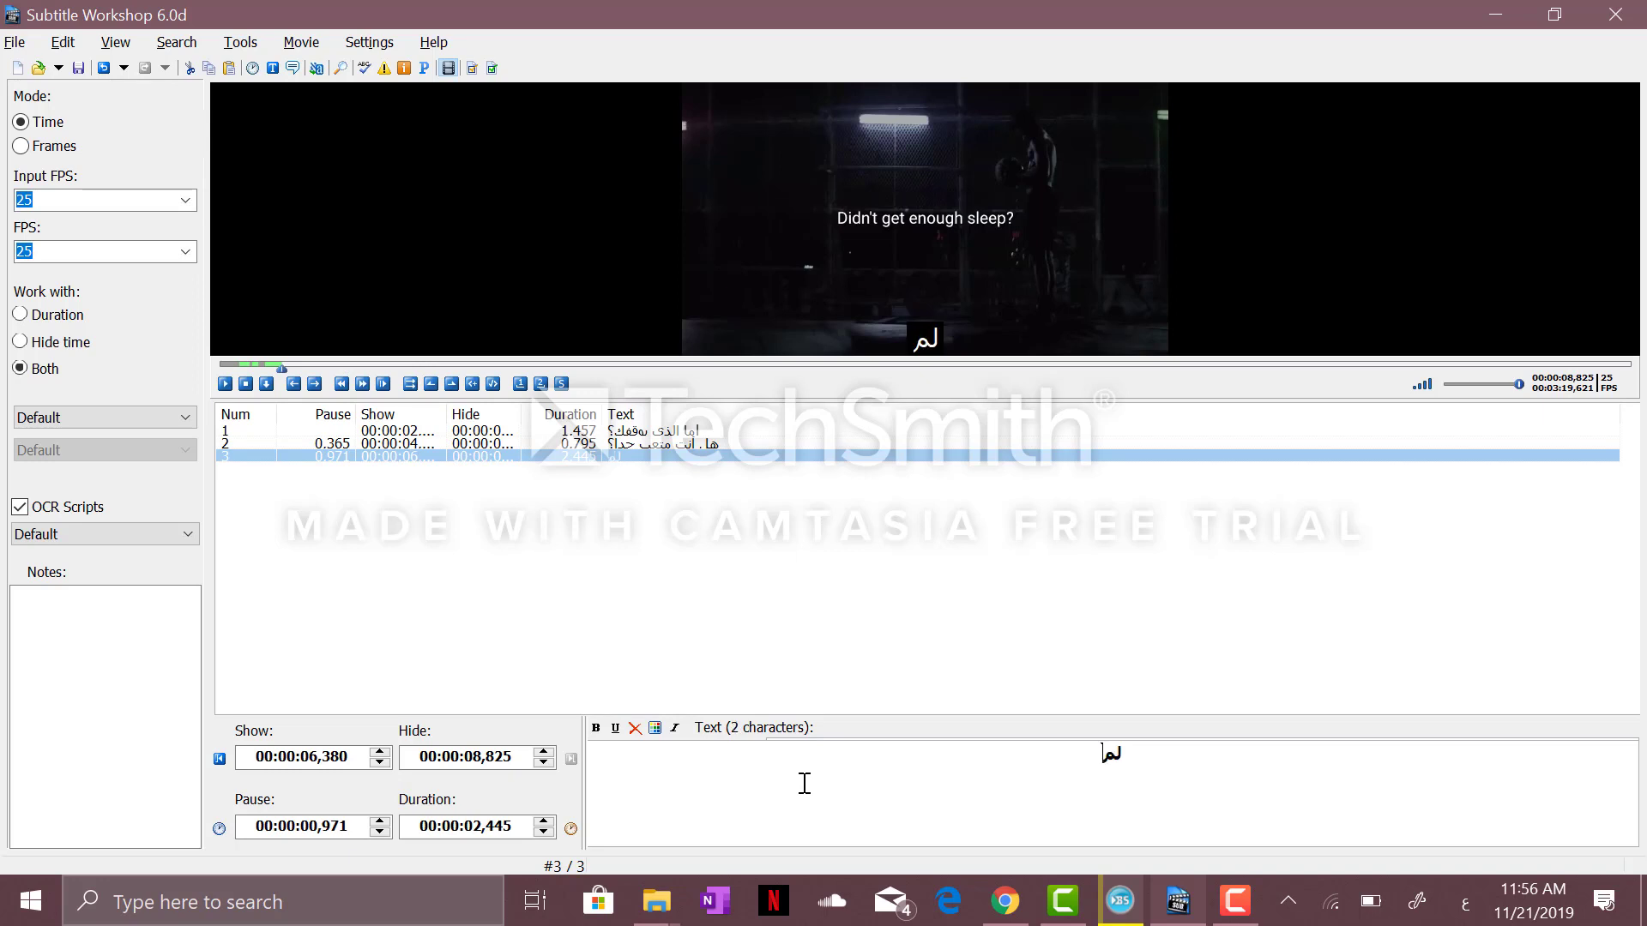
type("ظ")
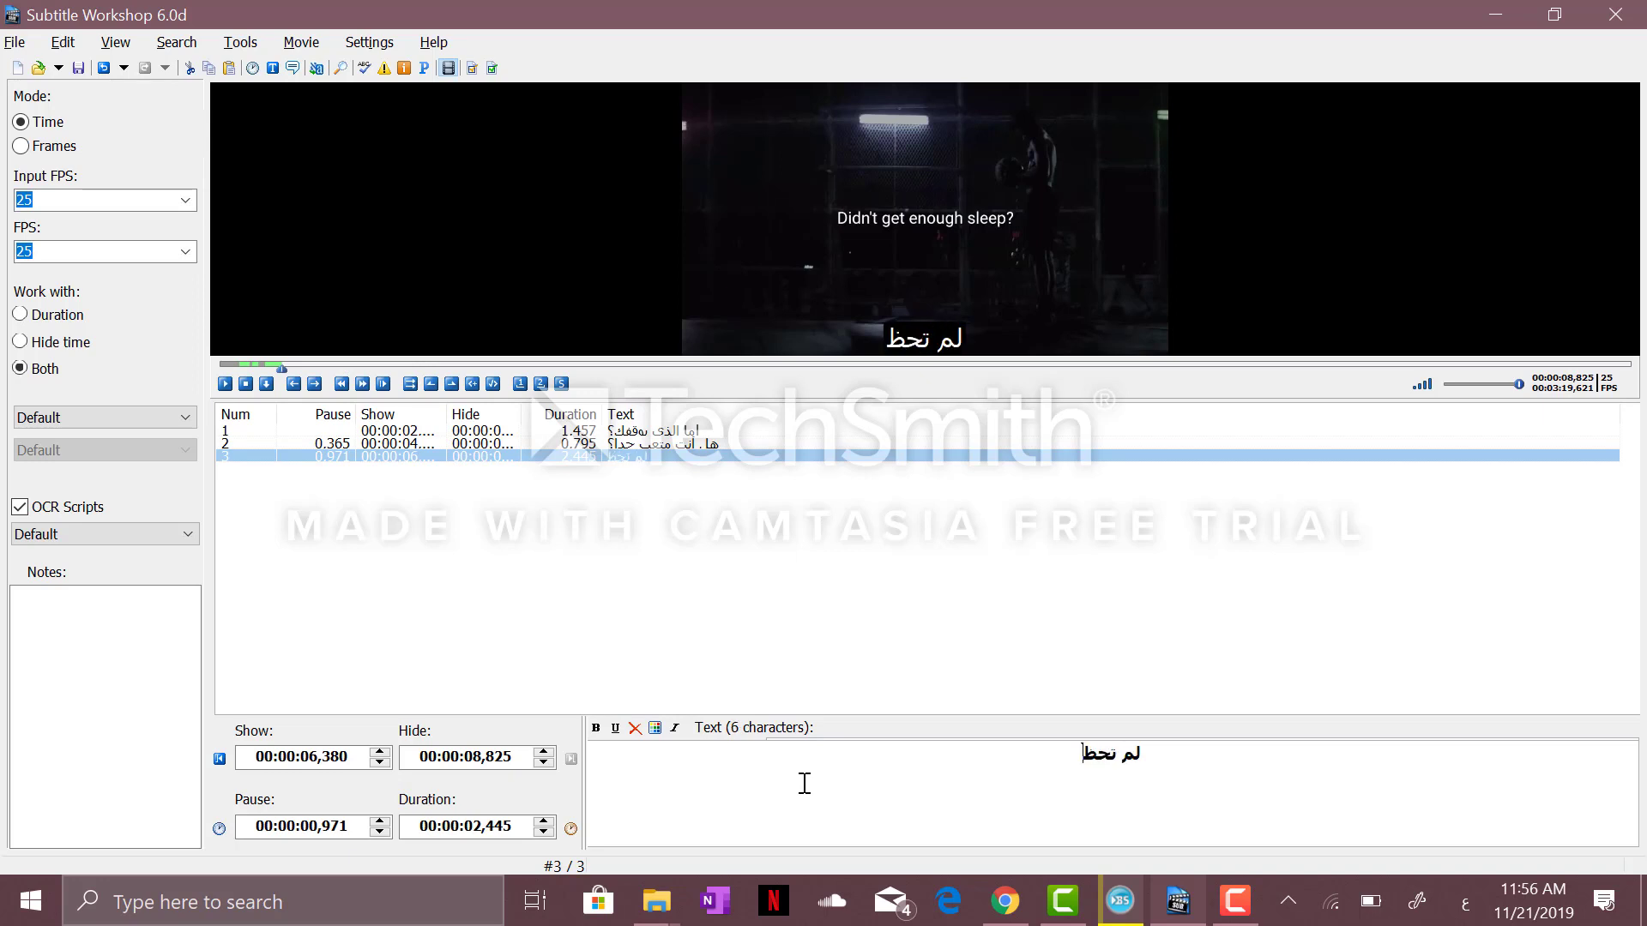
type("ى بن")
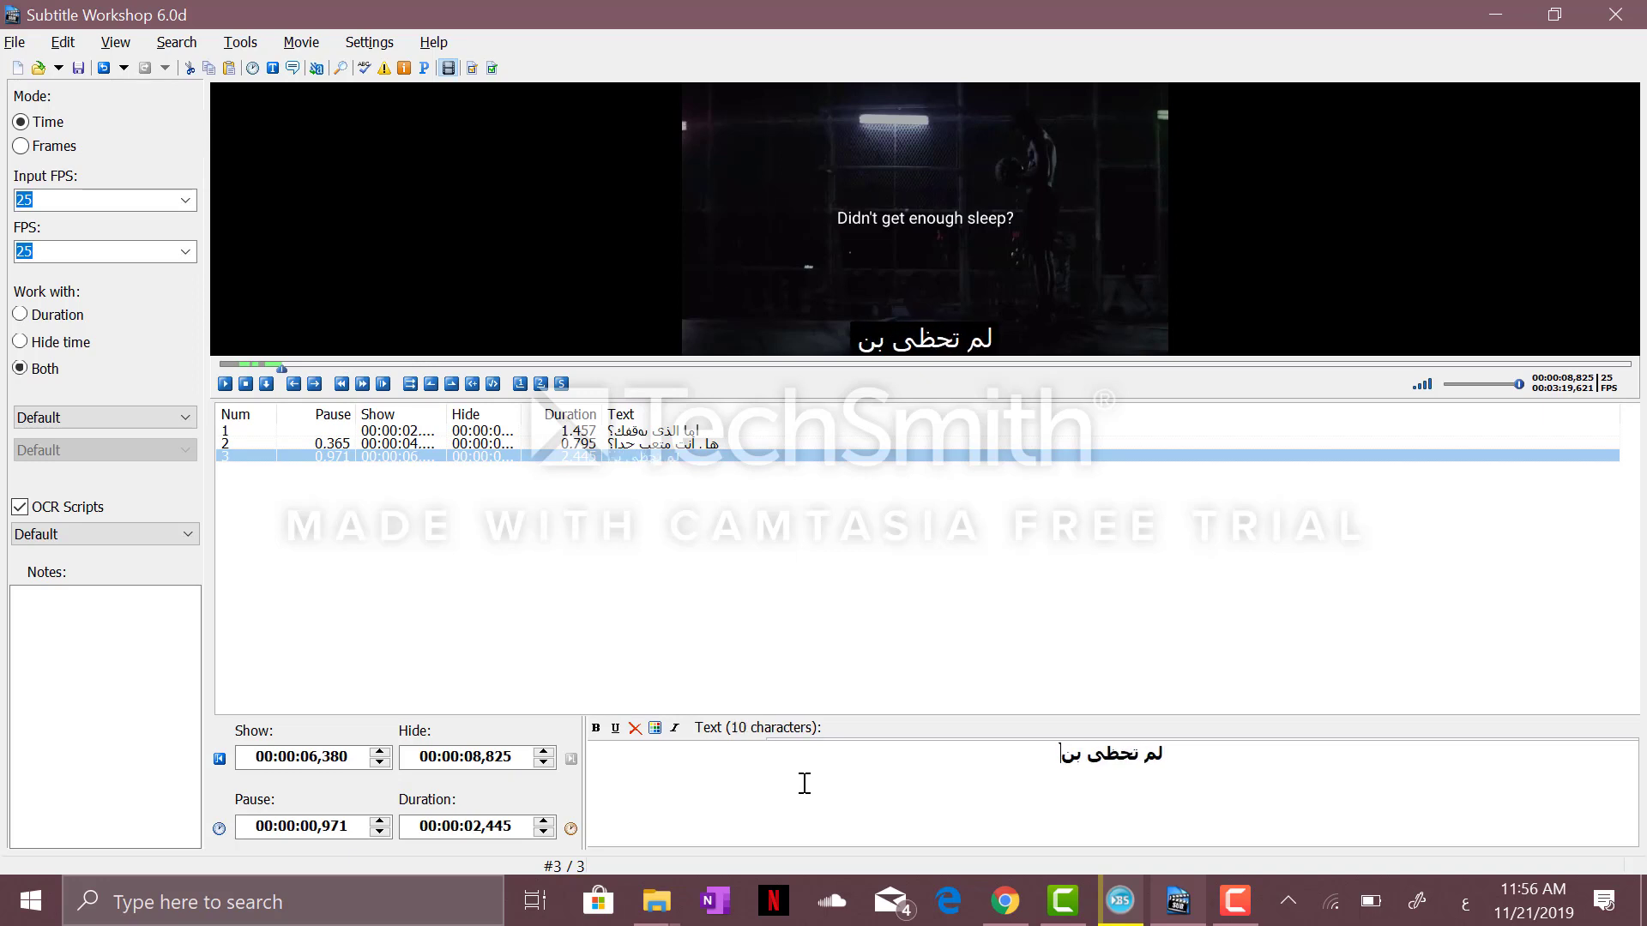
type("وم كاف؟")
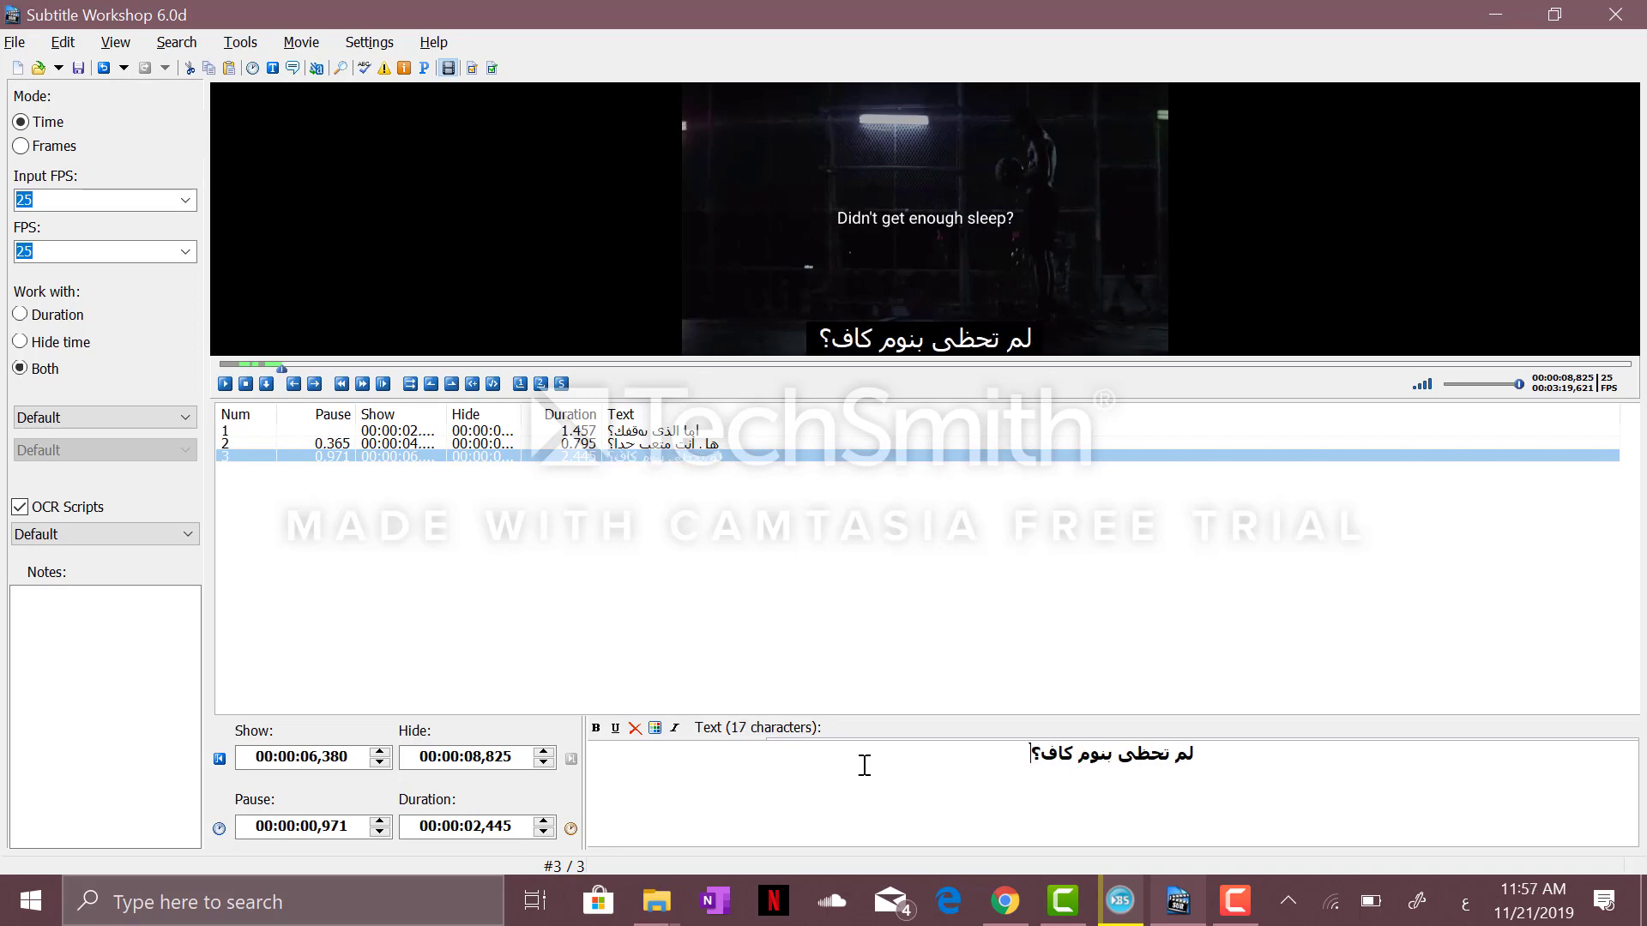
key("Insert")
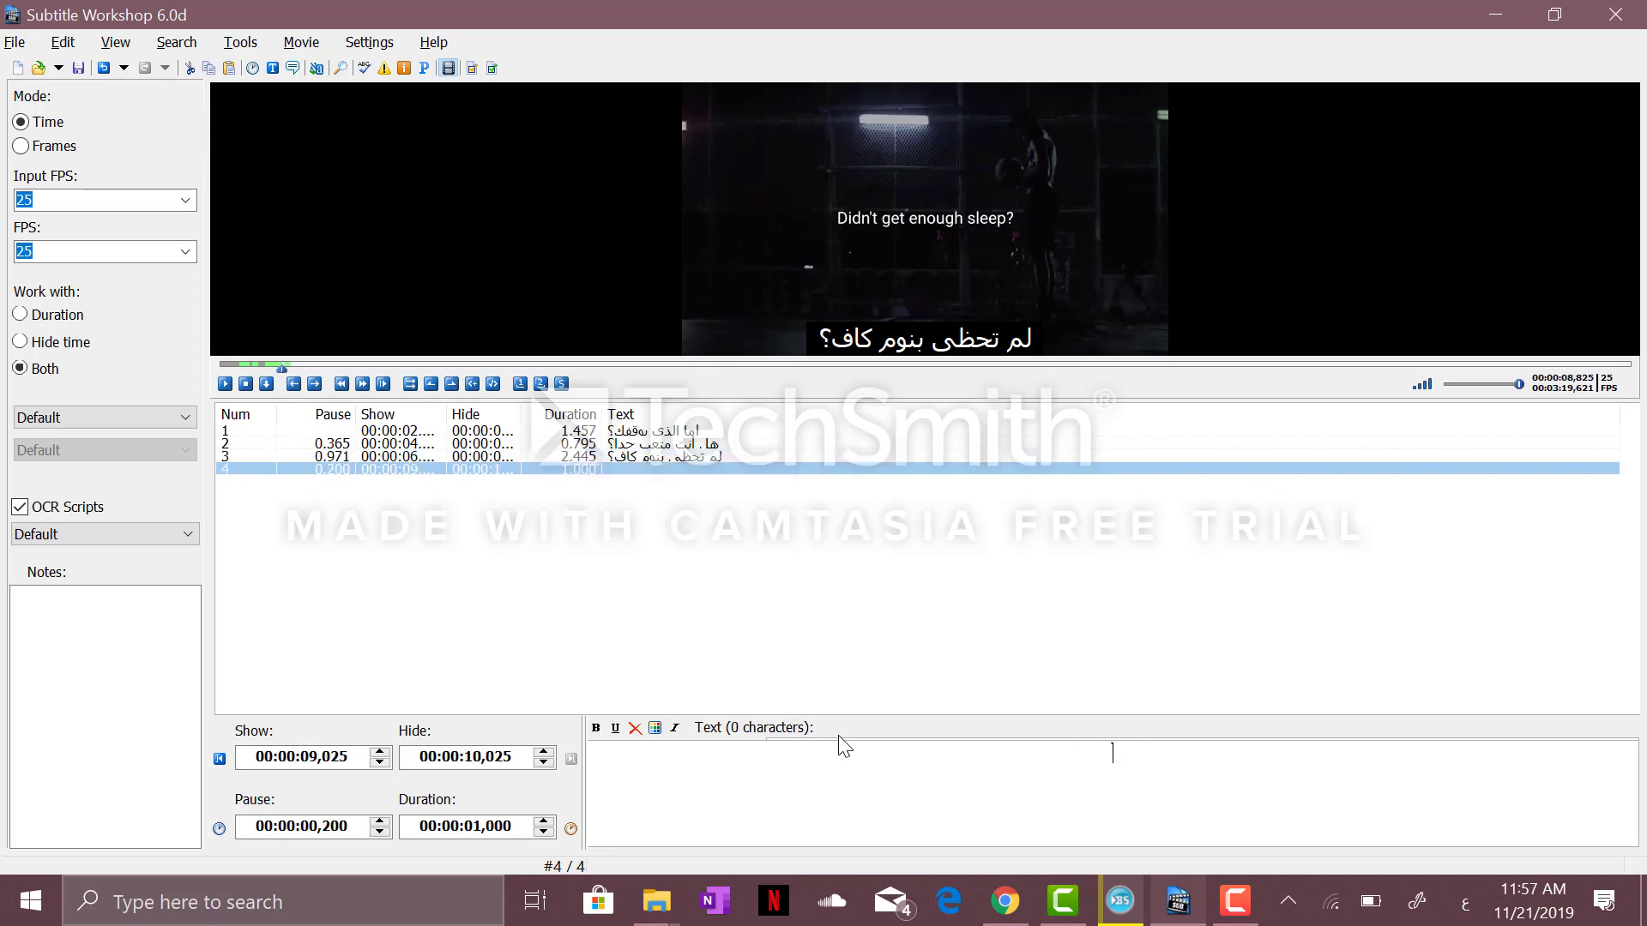
- Time the fourth subtitle to the "Don't have enough energy?" line, showing at 00:00:09,746 and hiding at 00:00:10,589
left_click(225, 384)
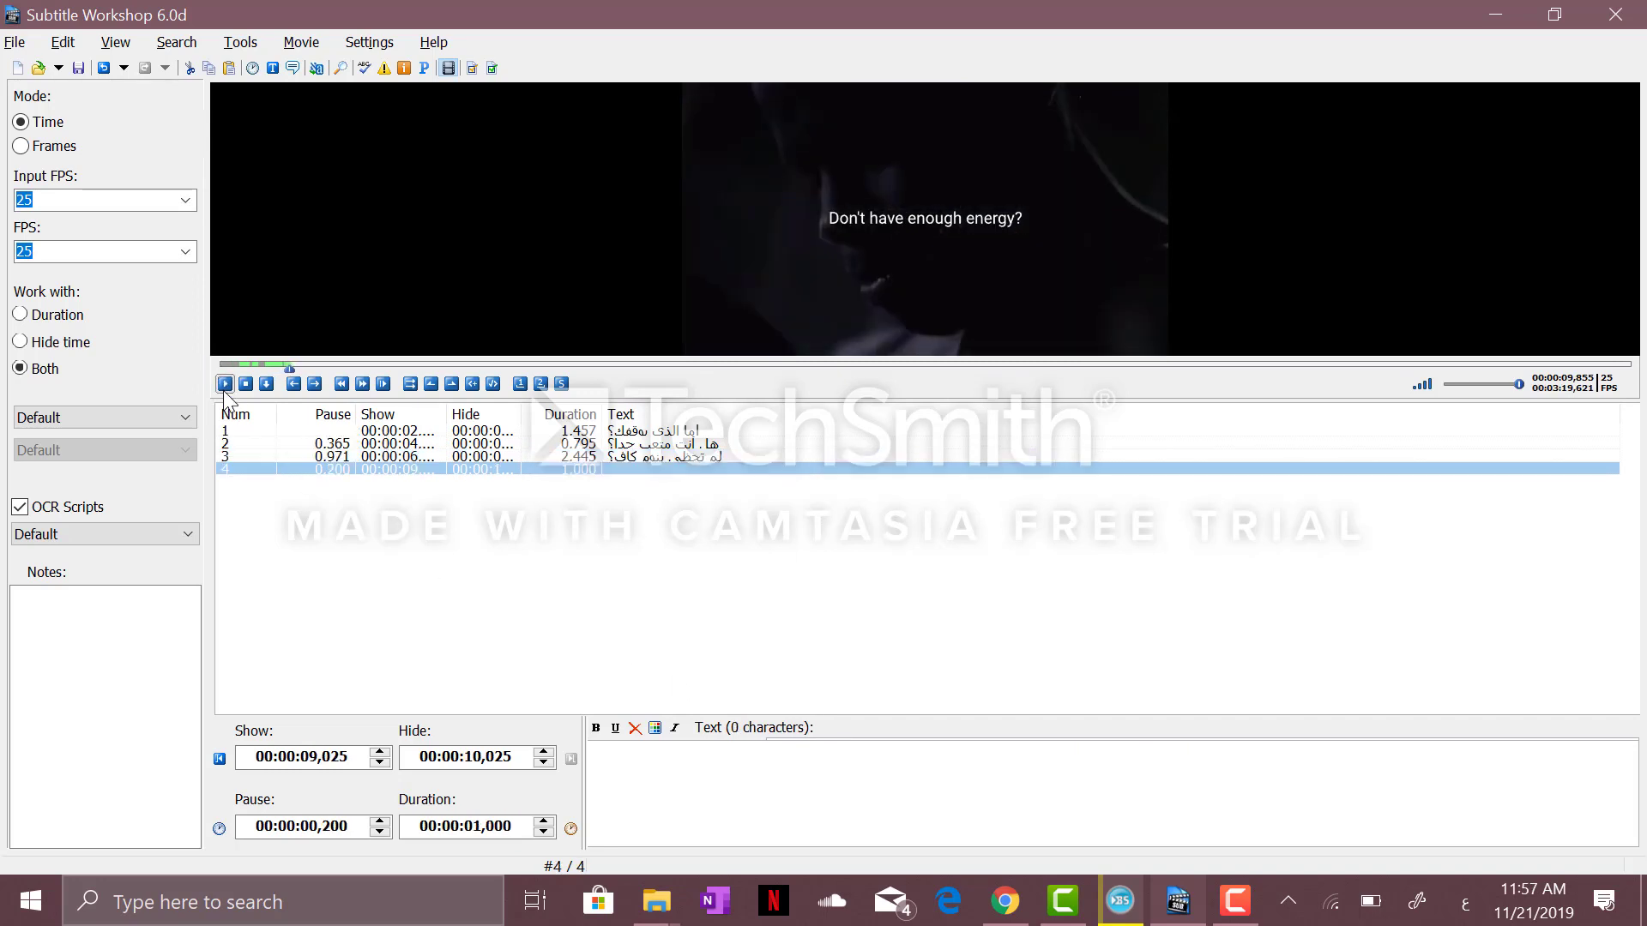
left_click(291, 381)
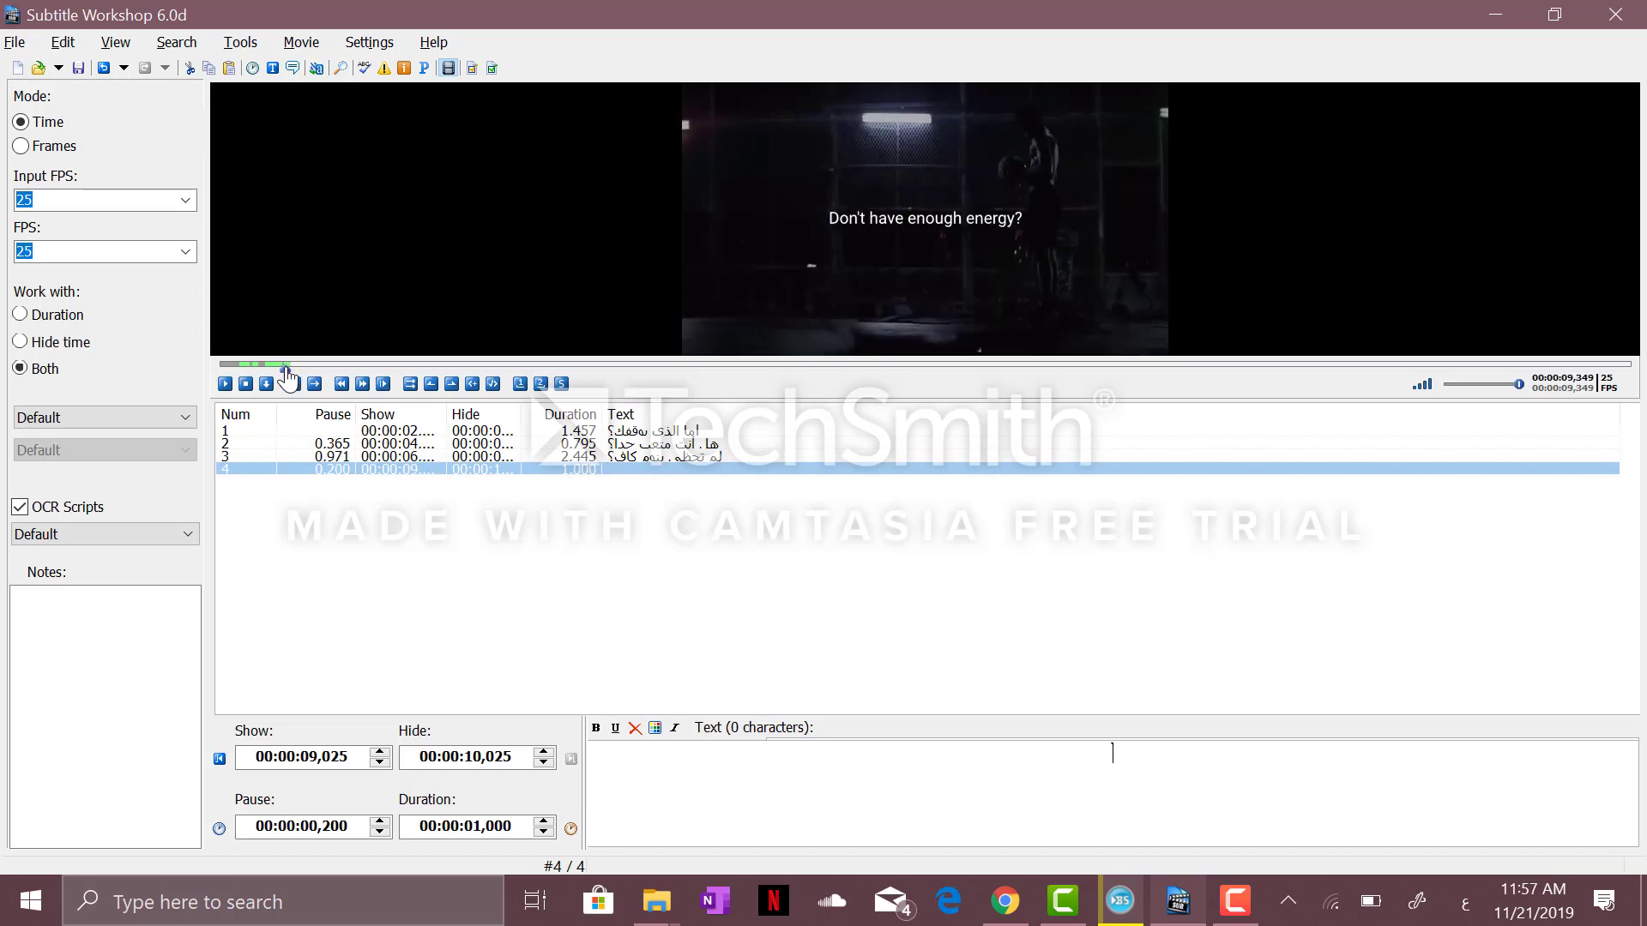
left_click(290, 381)
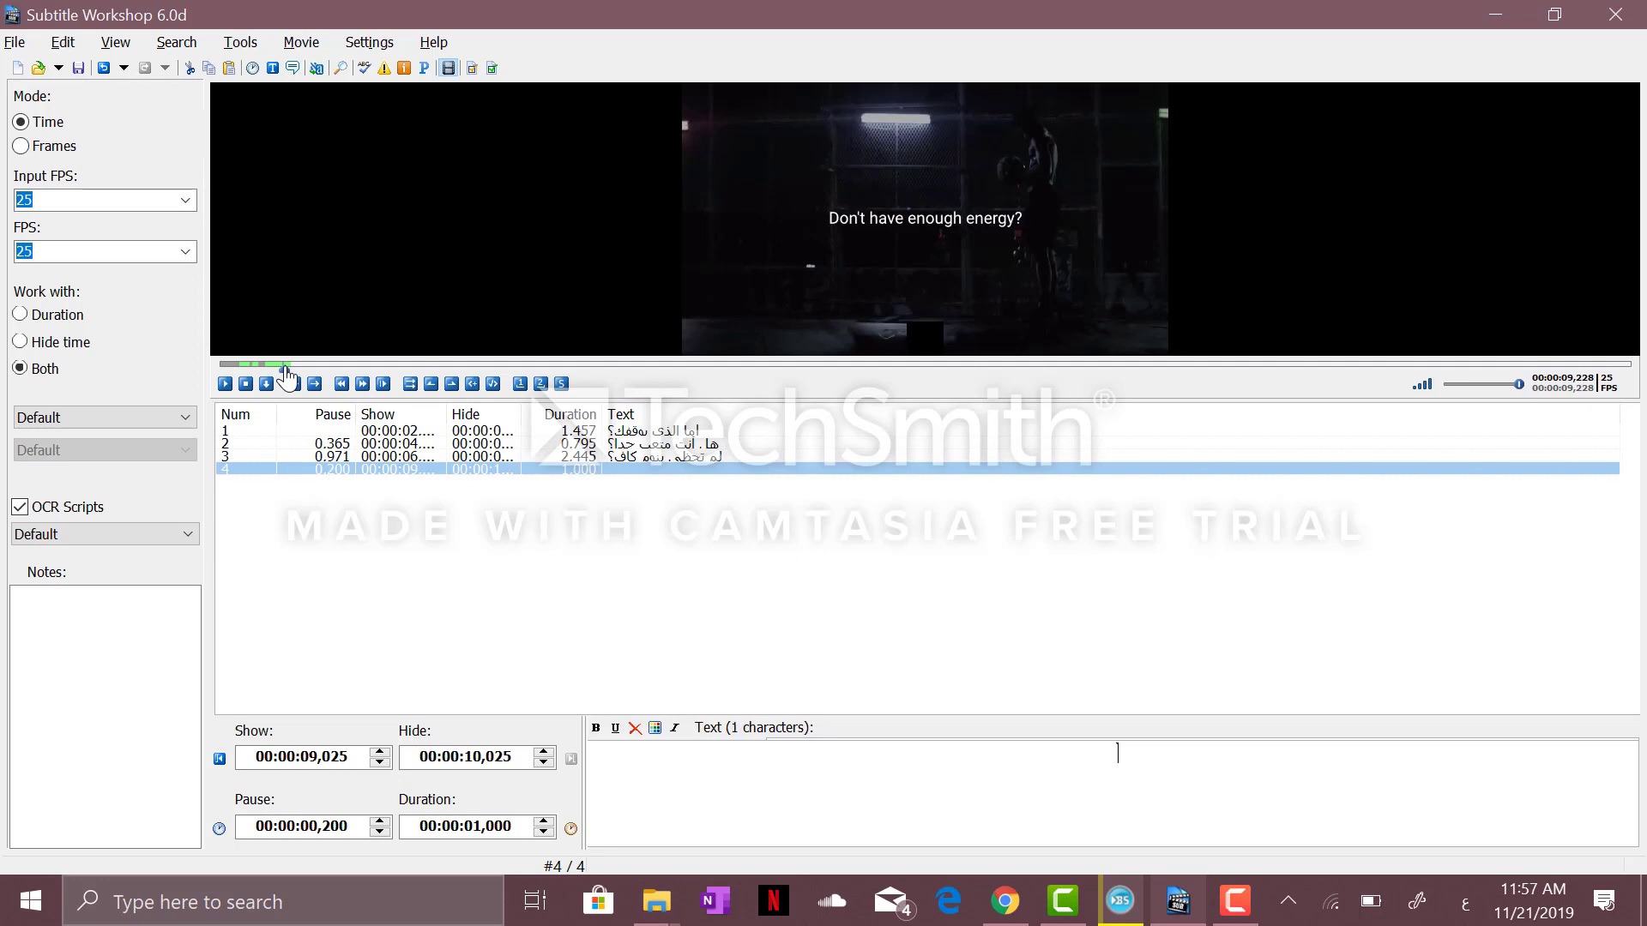
left_click(224, 384)
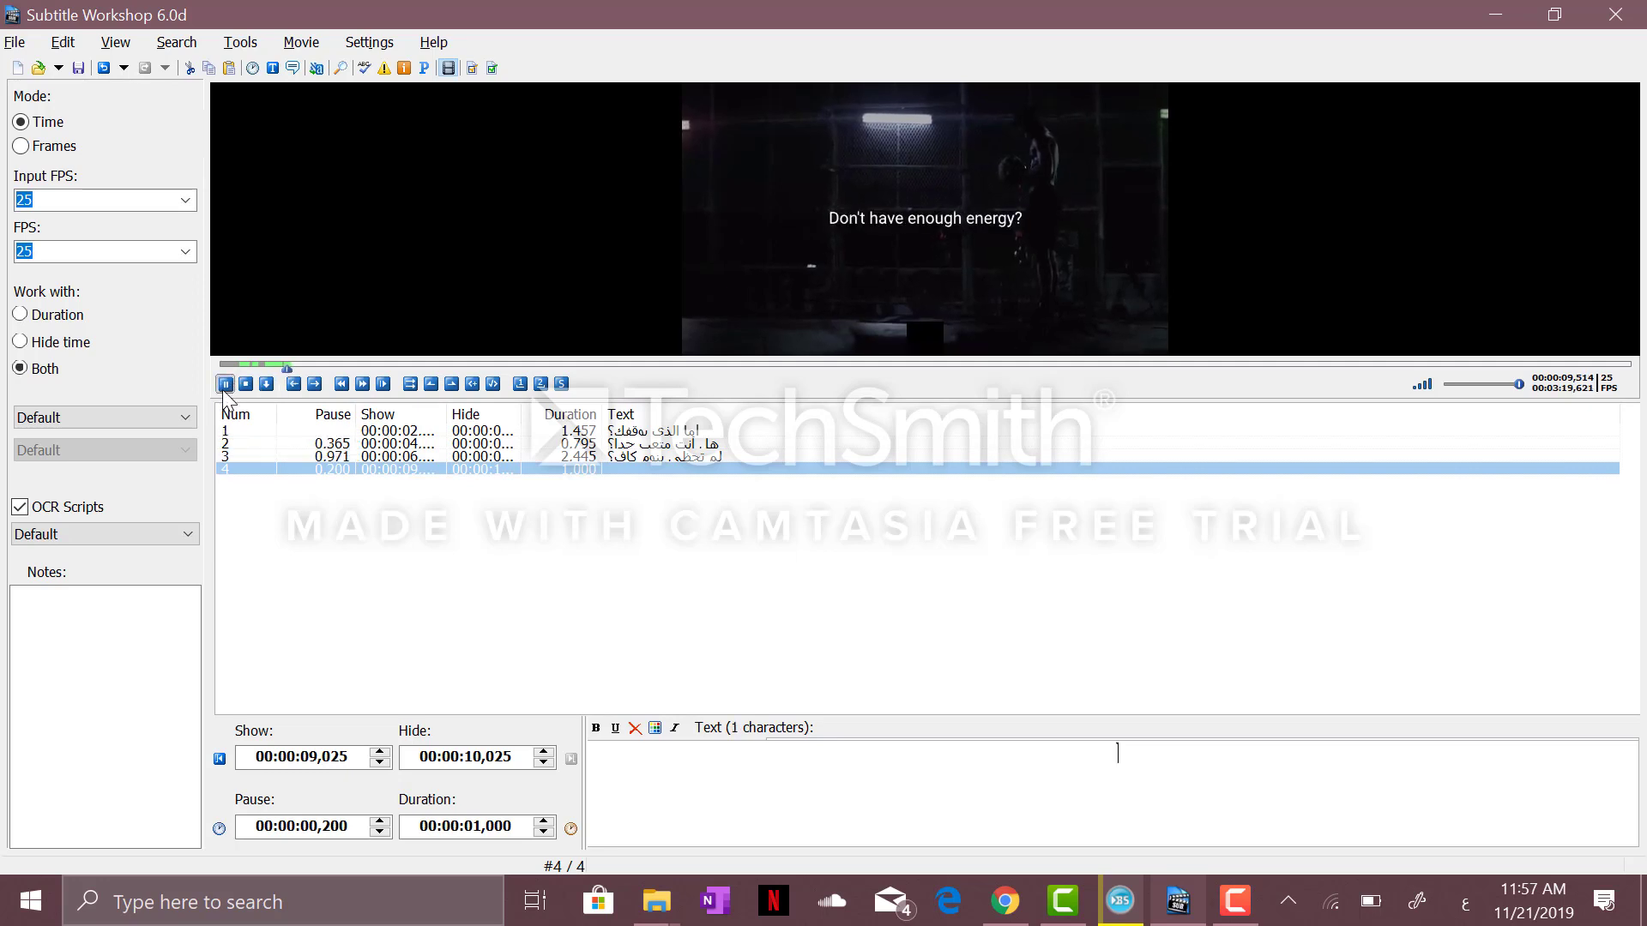
left_click(289, 366)
left_click(228, 384)
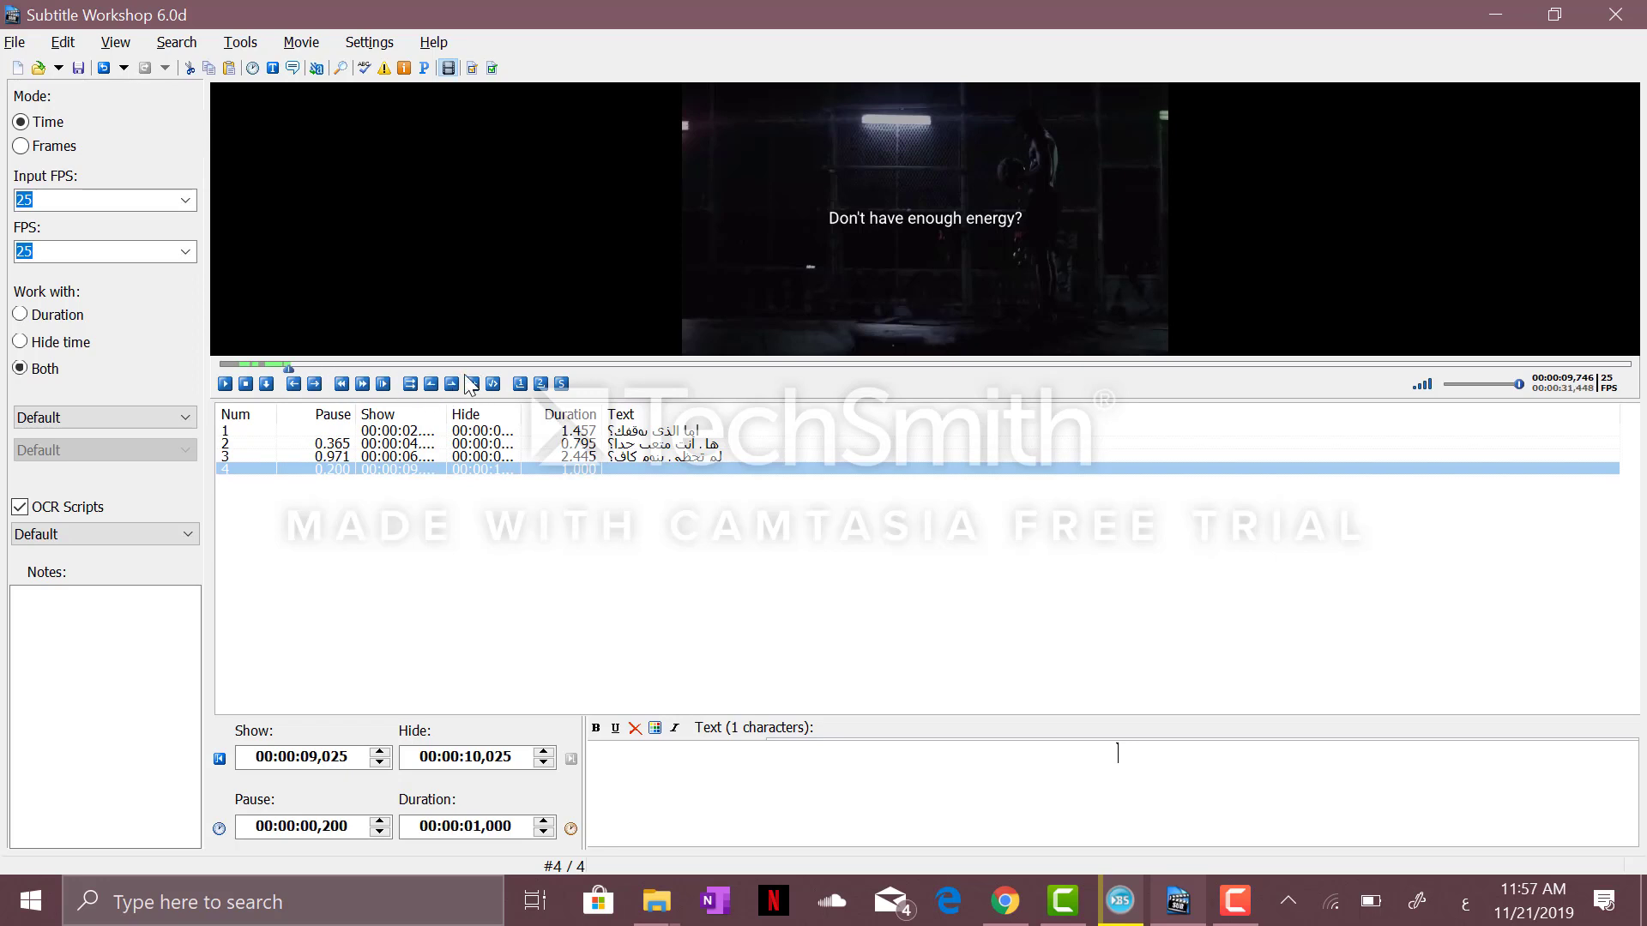
left_click(430, 383)
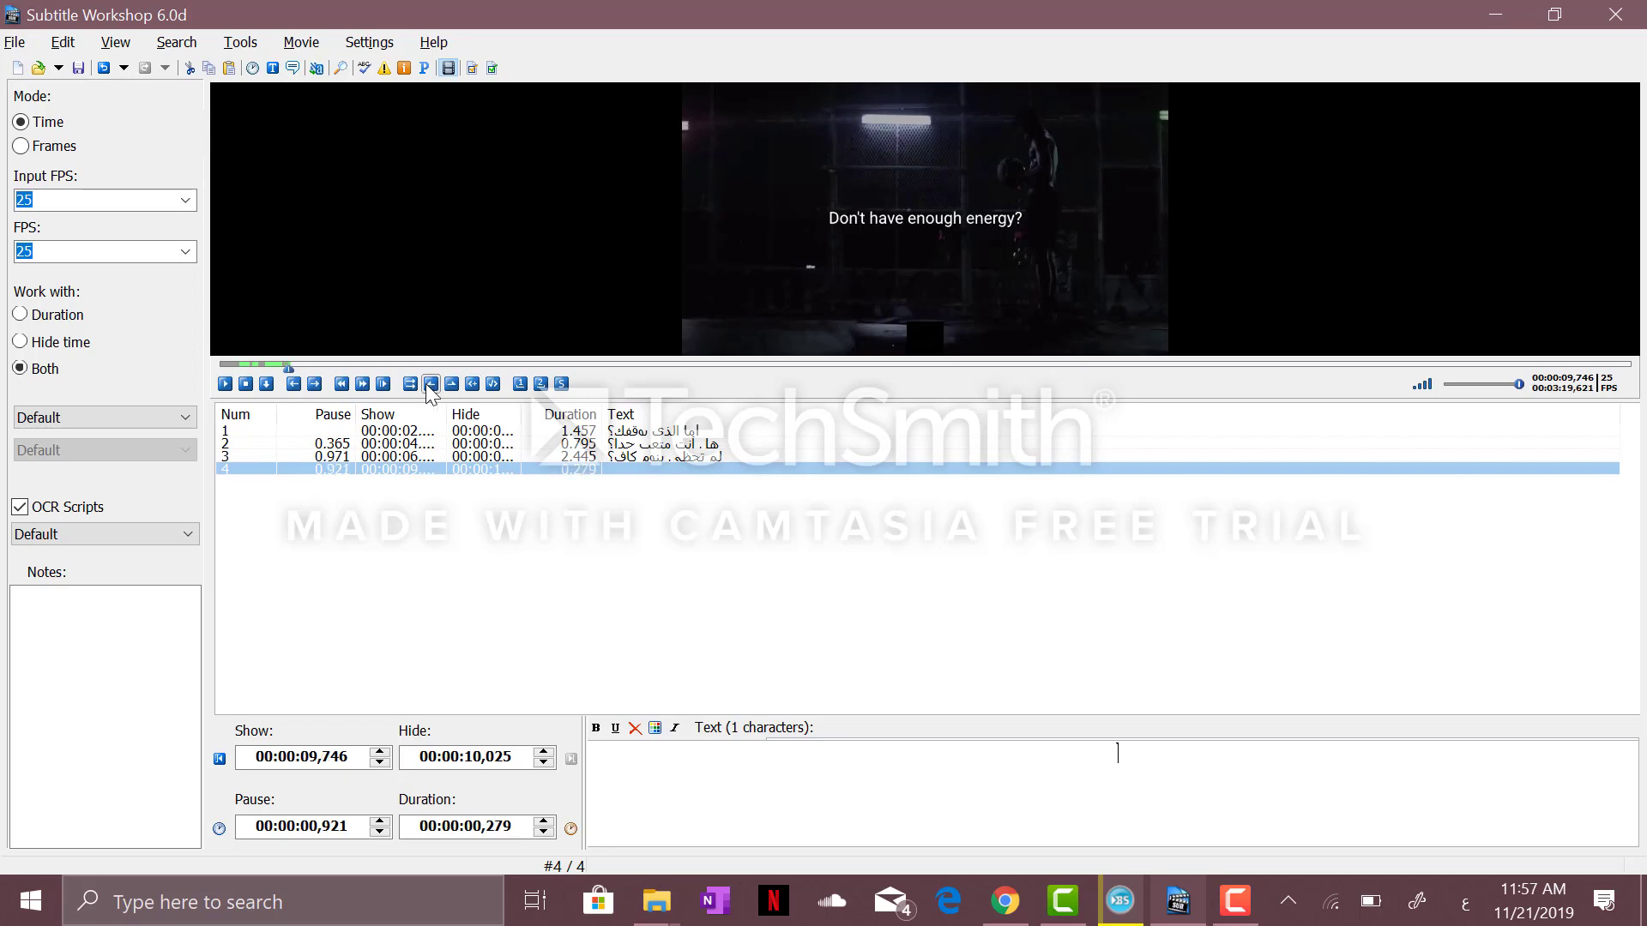
left_click(225, 384)
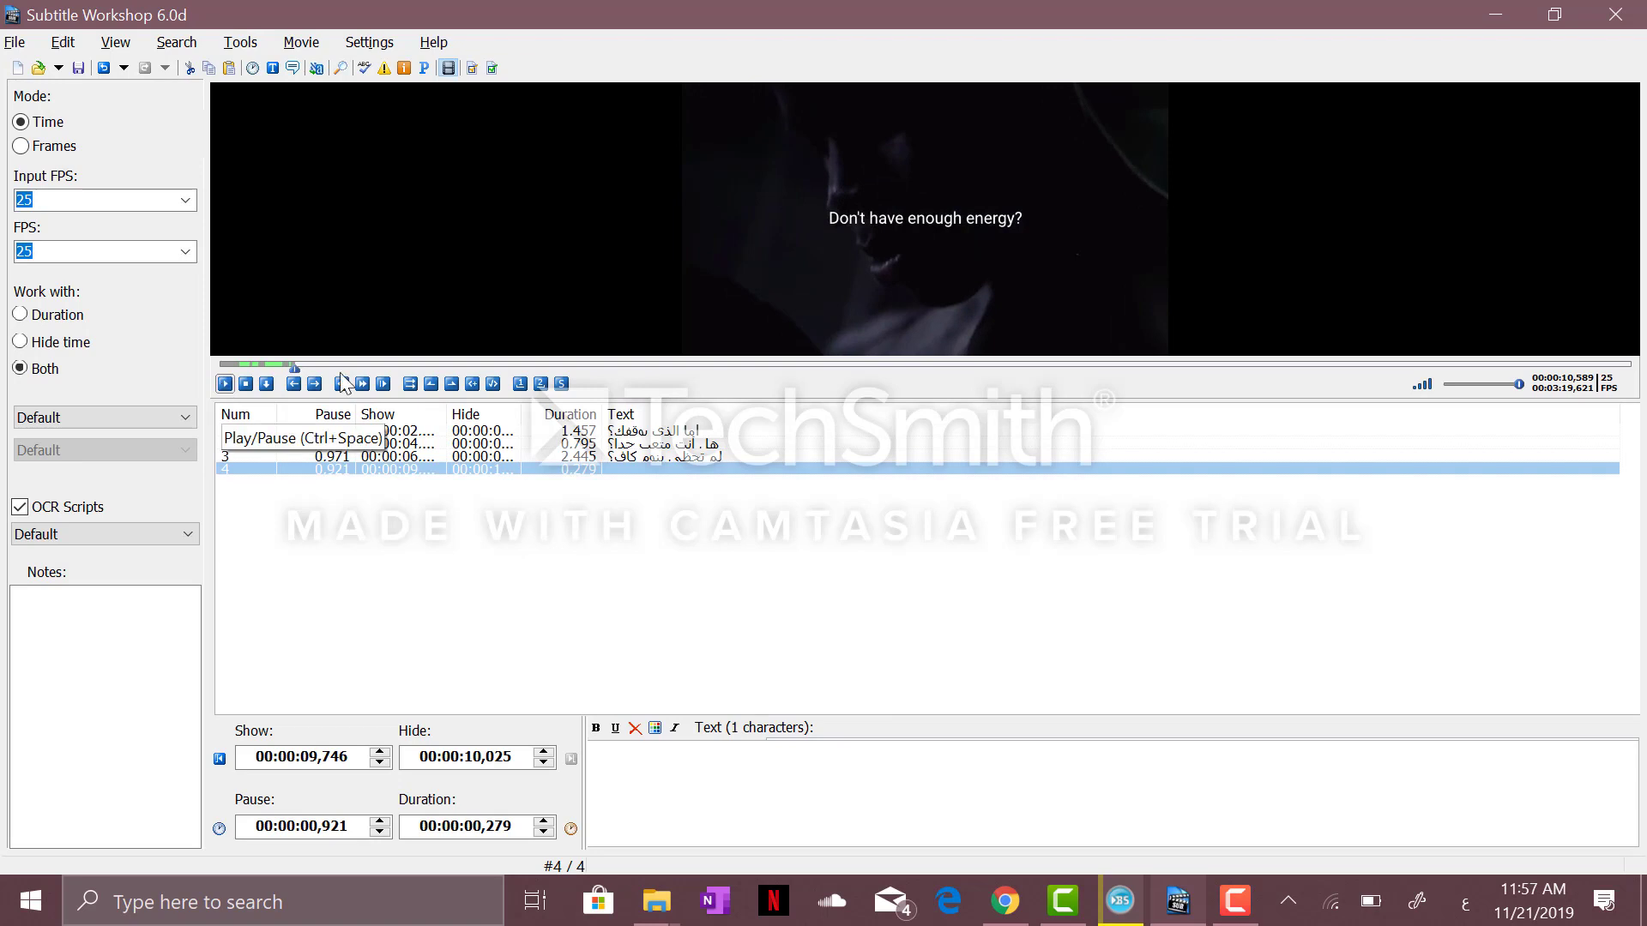
left_click(451, 384)
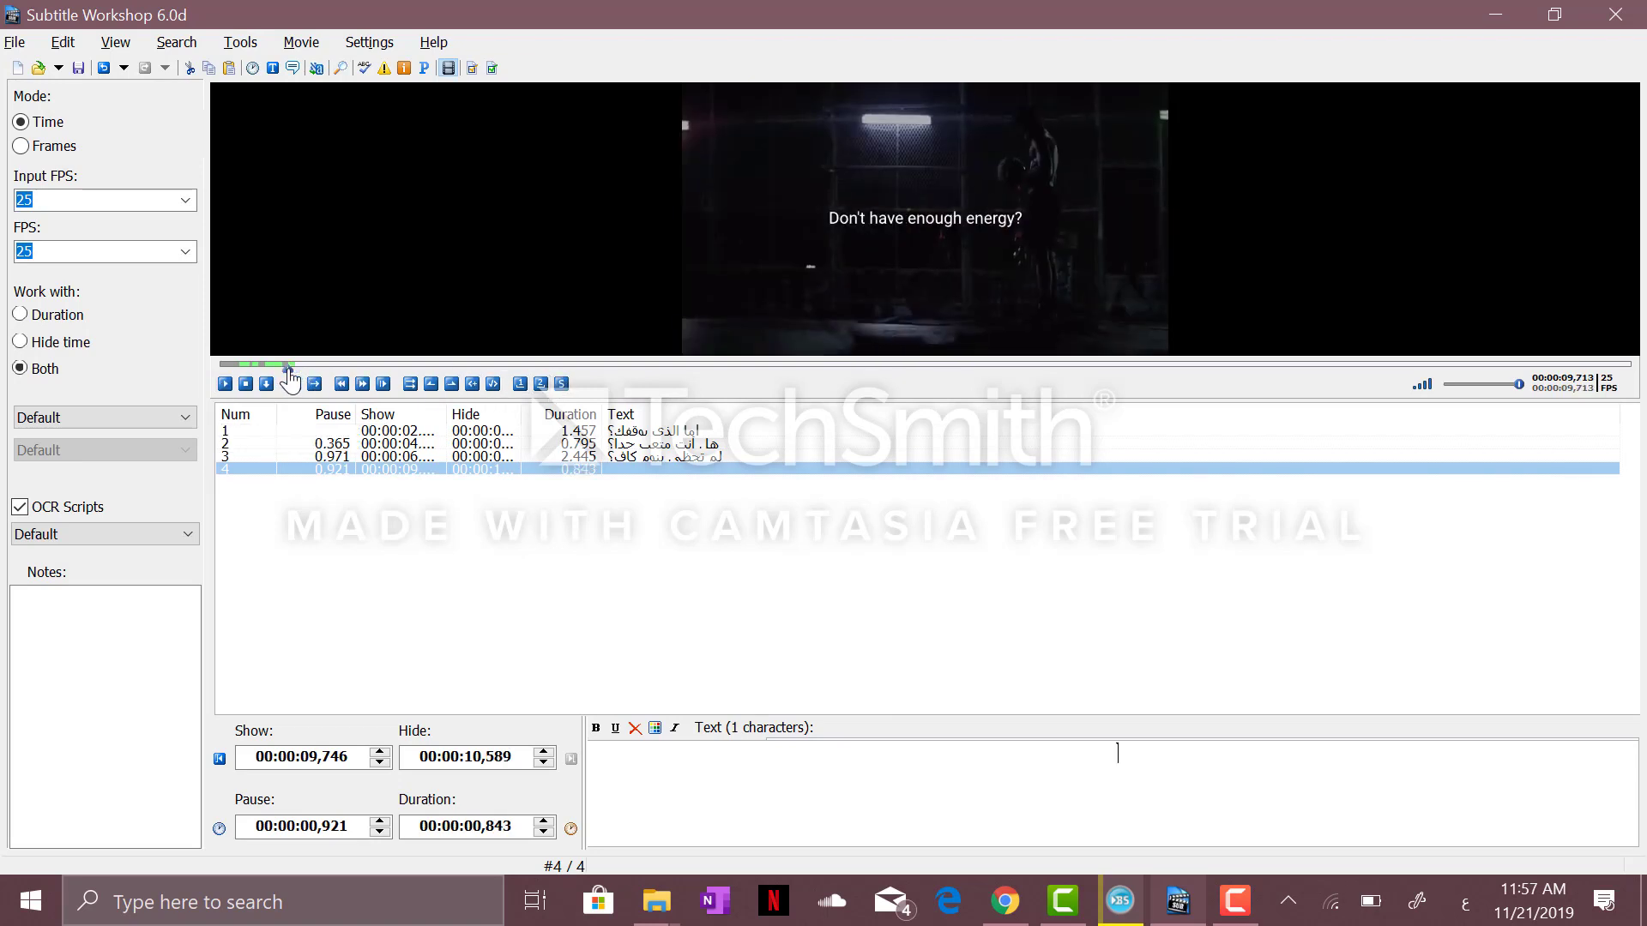
- Move the fourth subtitle's show time earlier, to the line's first appearance at 00:00:09,228
left_click(290, 382)
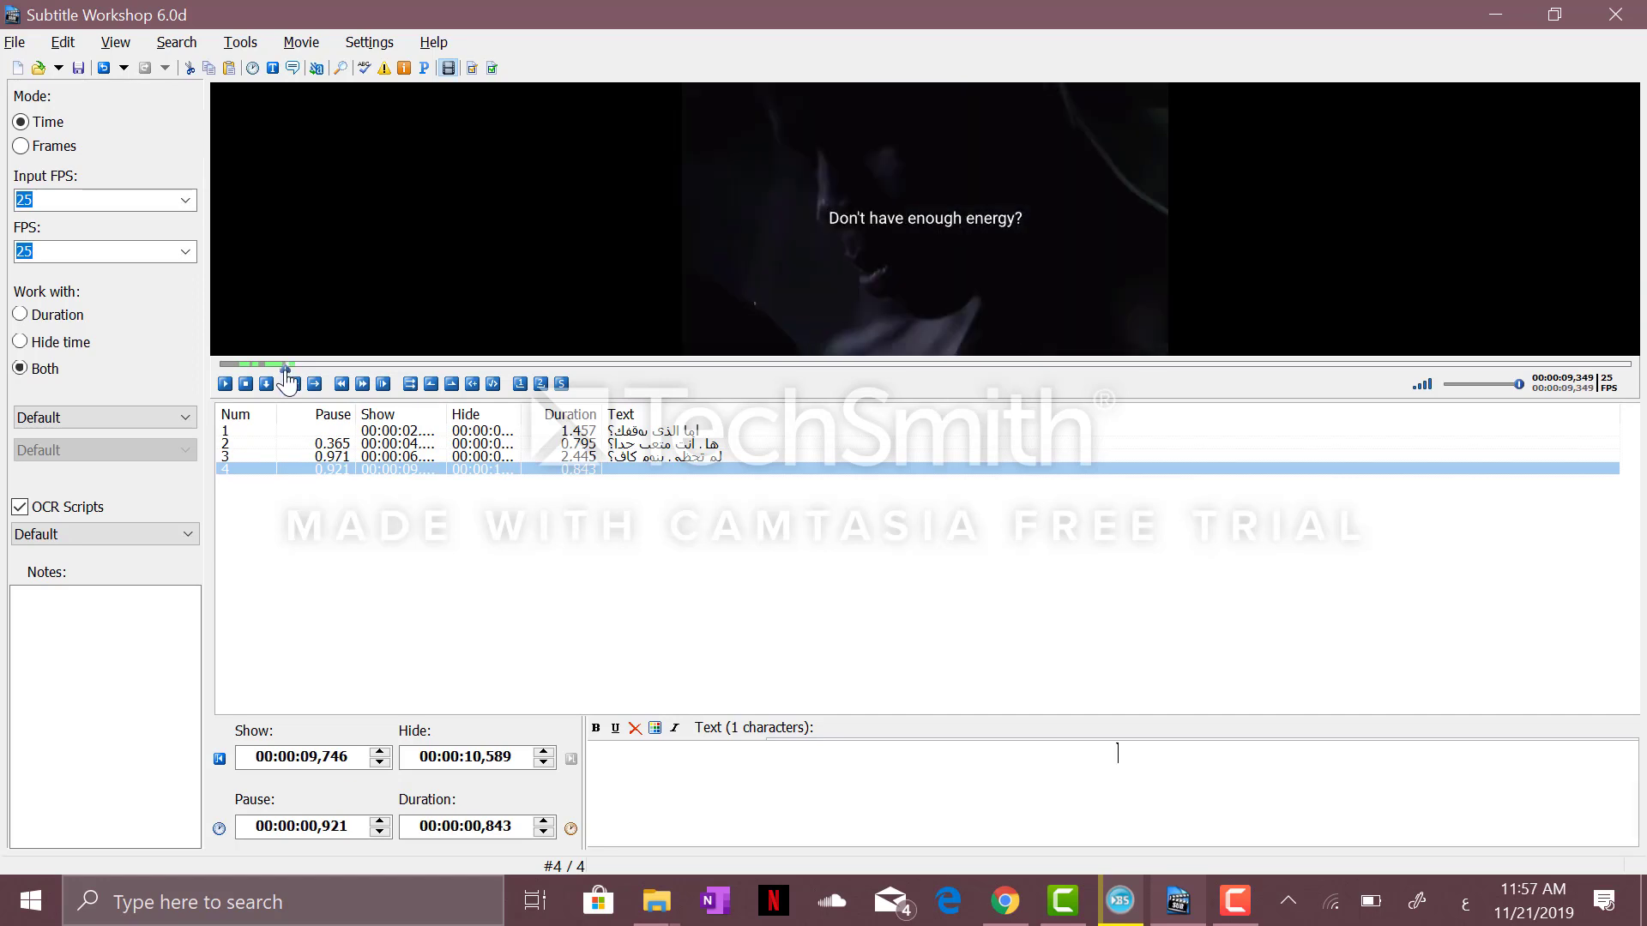
left_click(290, 382)
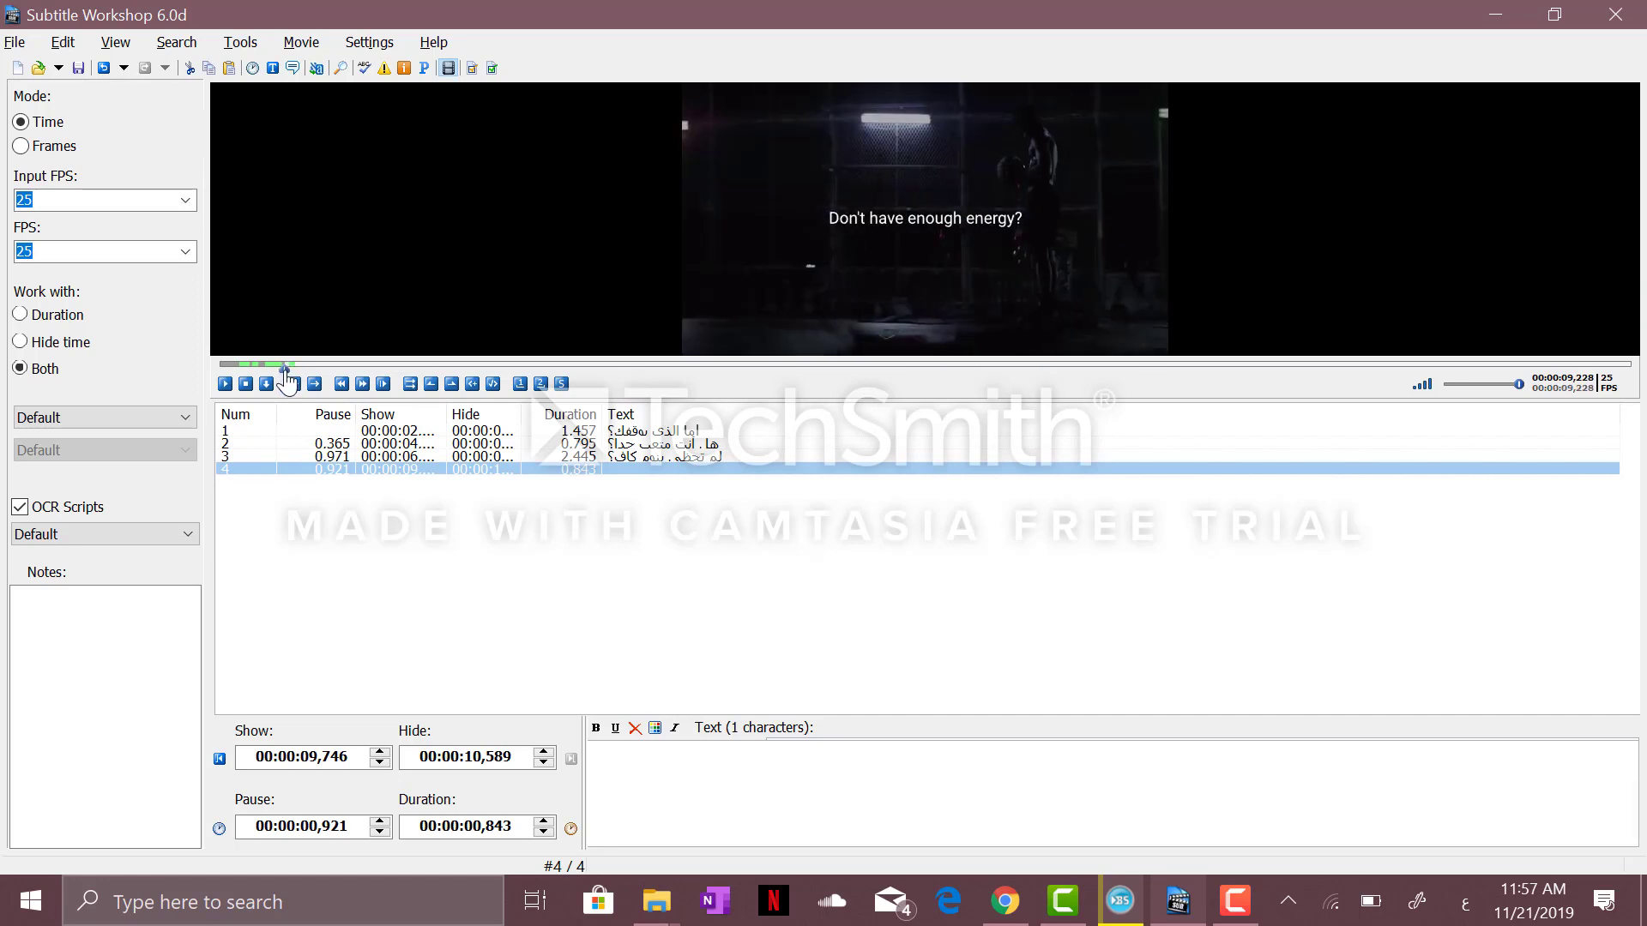
left_click(431, 384)
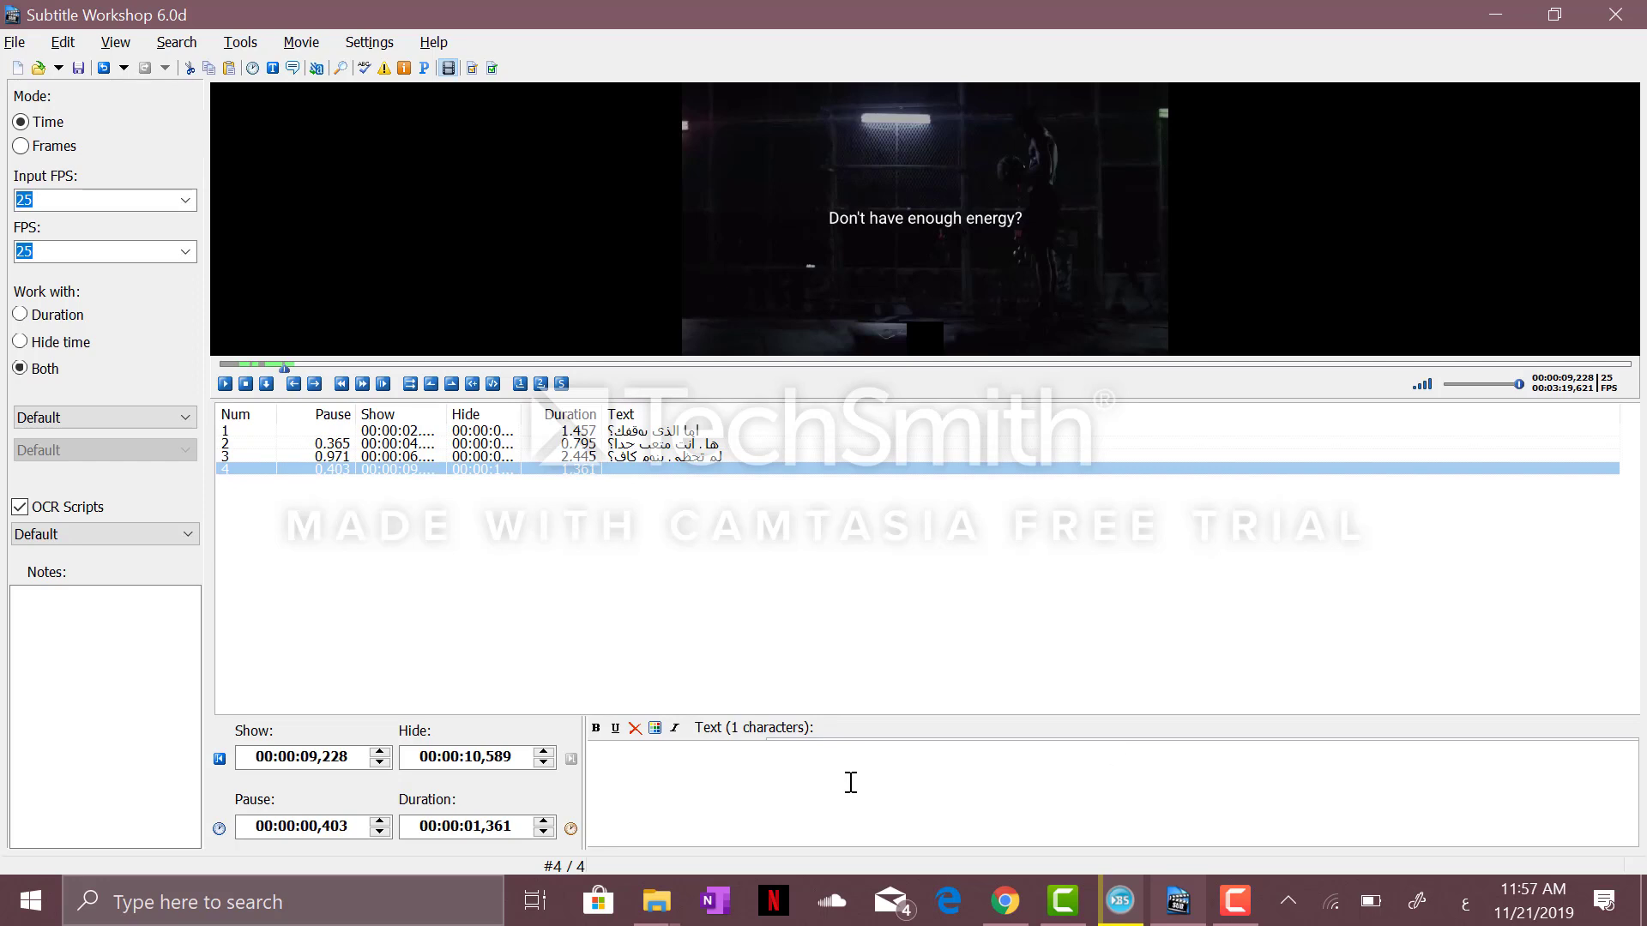
- Enter the Arabic text "ليس لديك طاقة كافية؟" for the fourth subtitle, then deselect it and dismiss the browser notification
type("ليس")
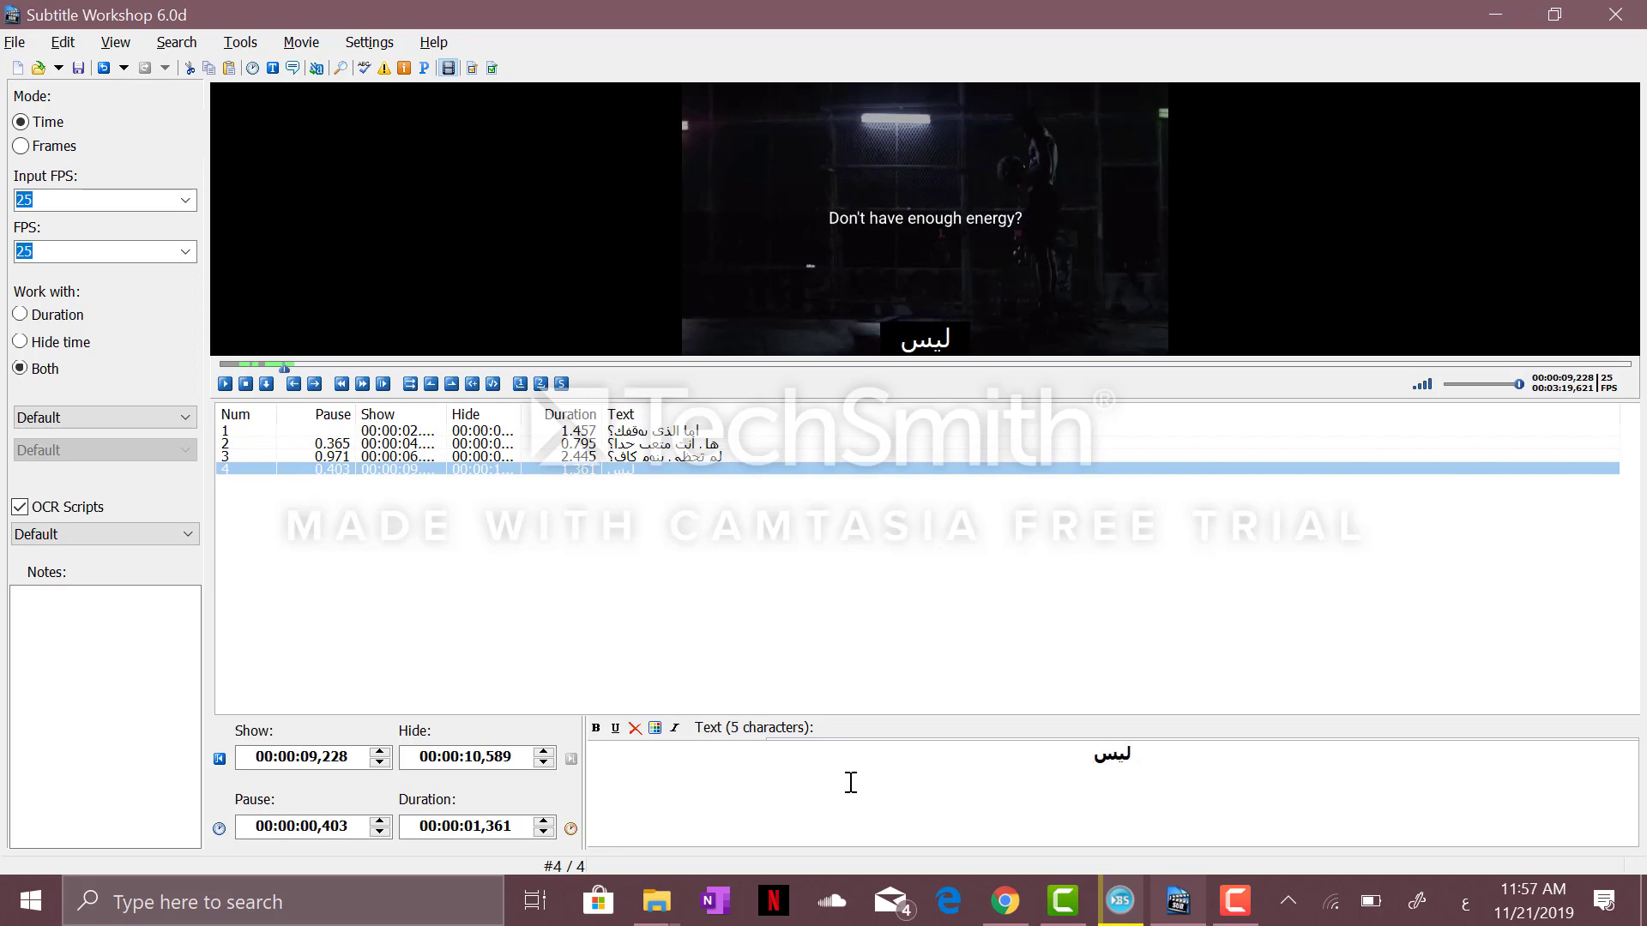
type("لد")
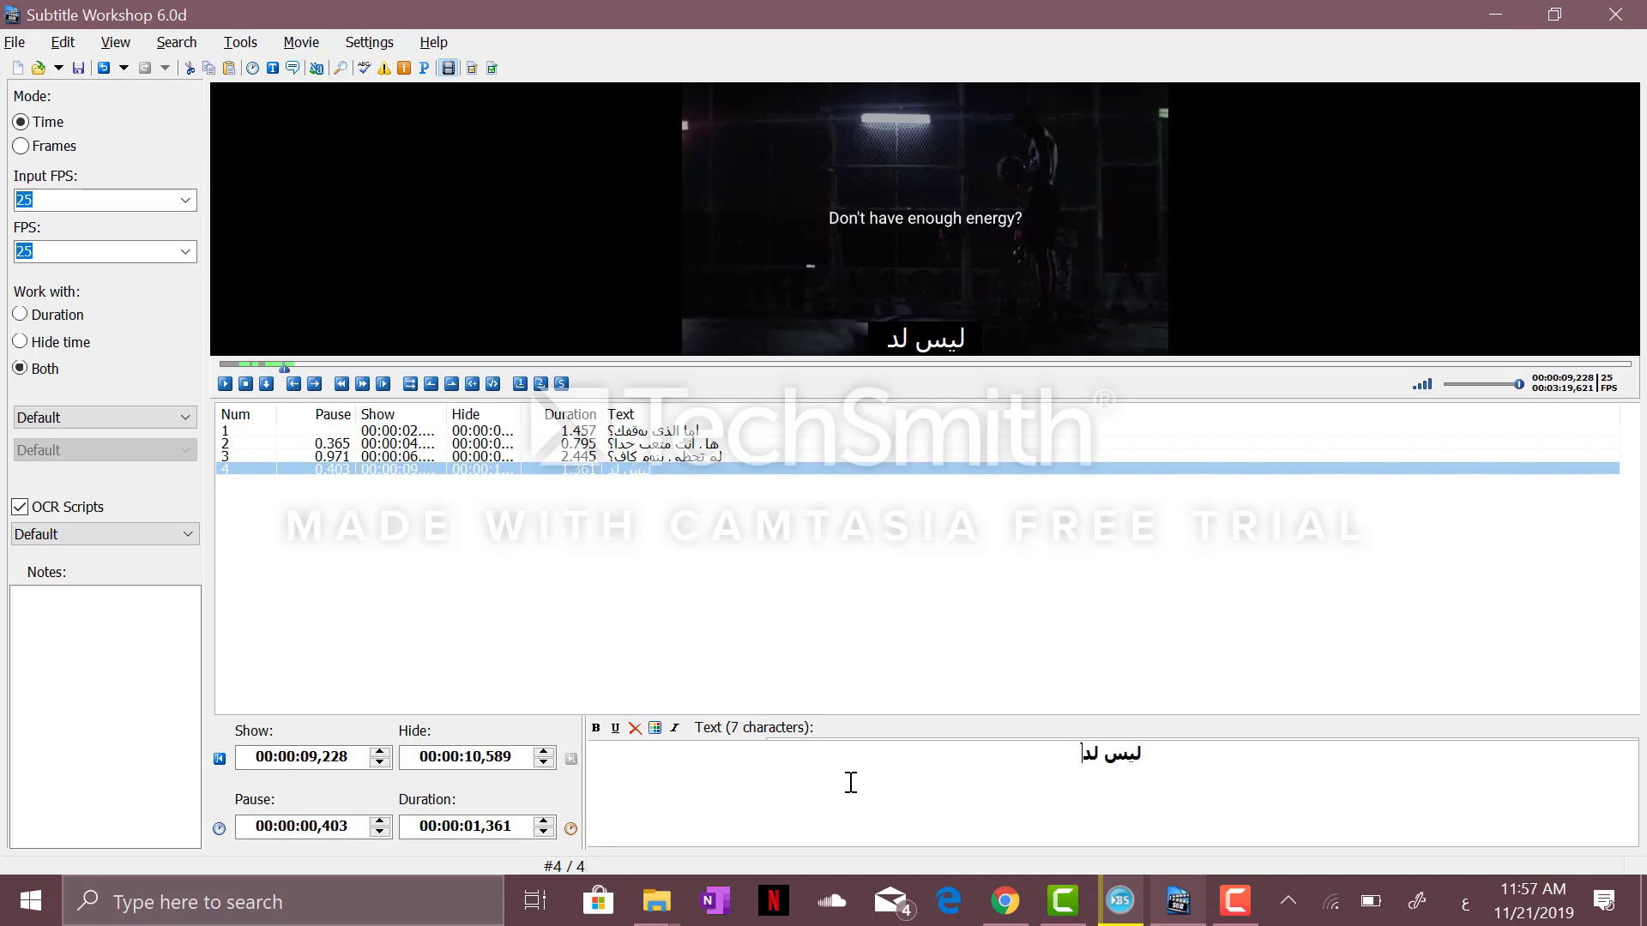
type("يك ")
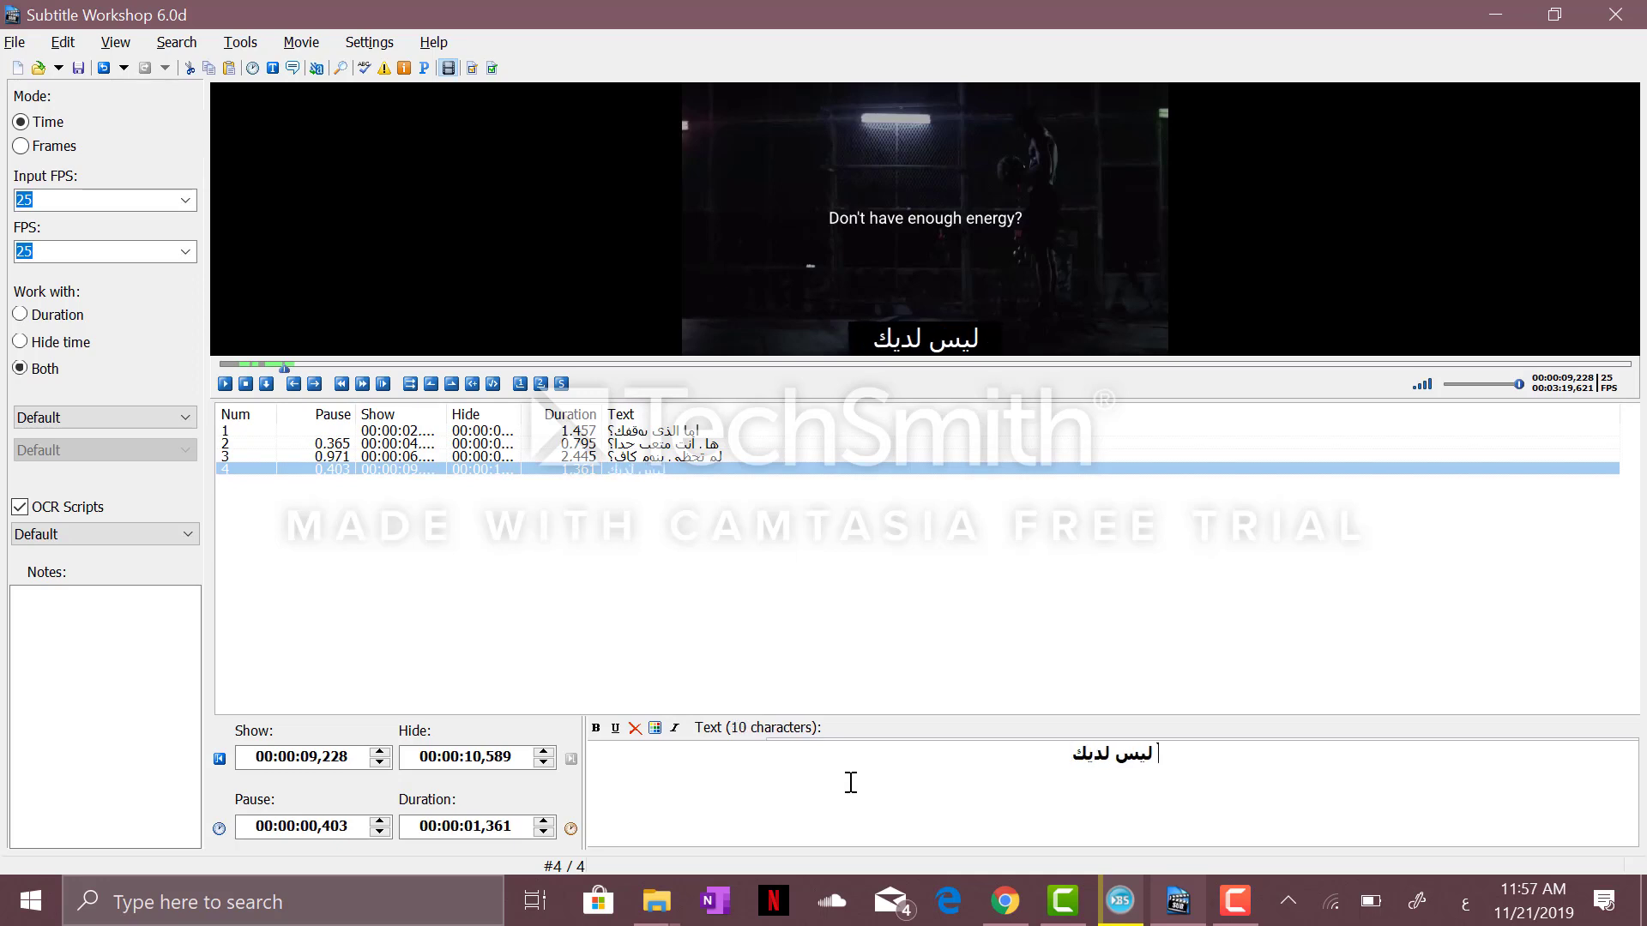
type("طاق")
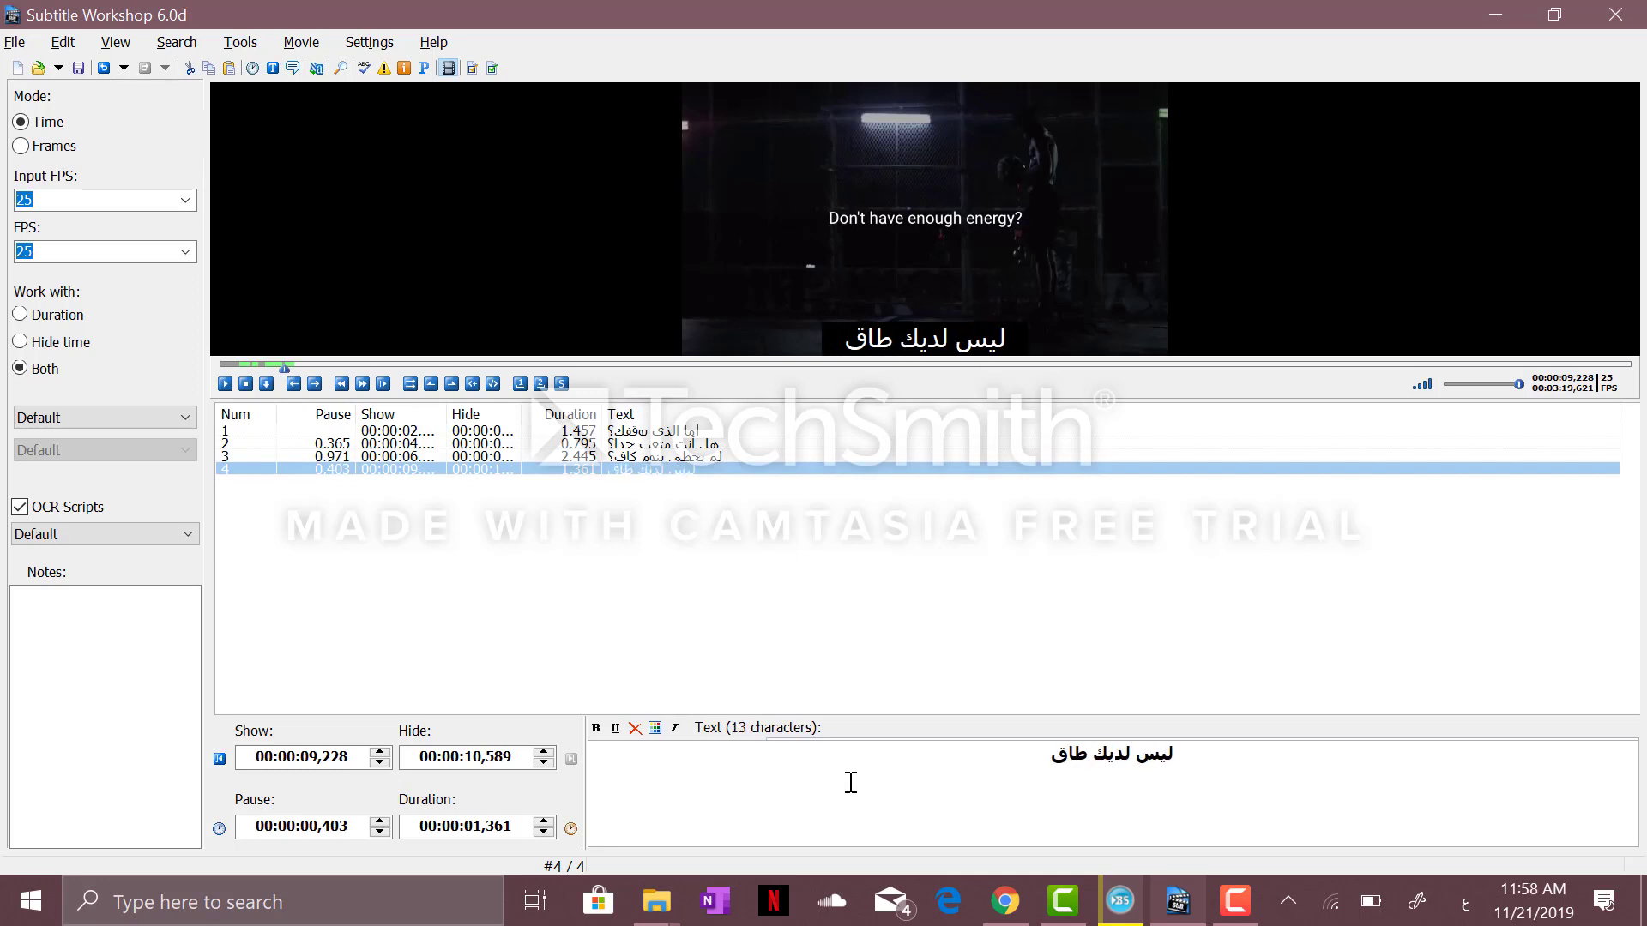
type("ة ")
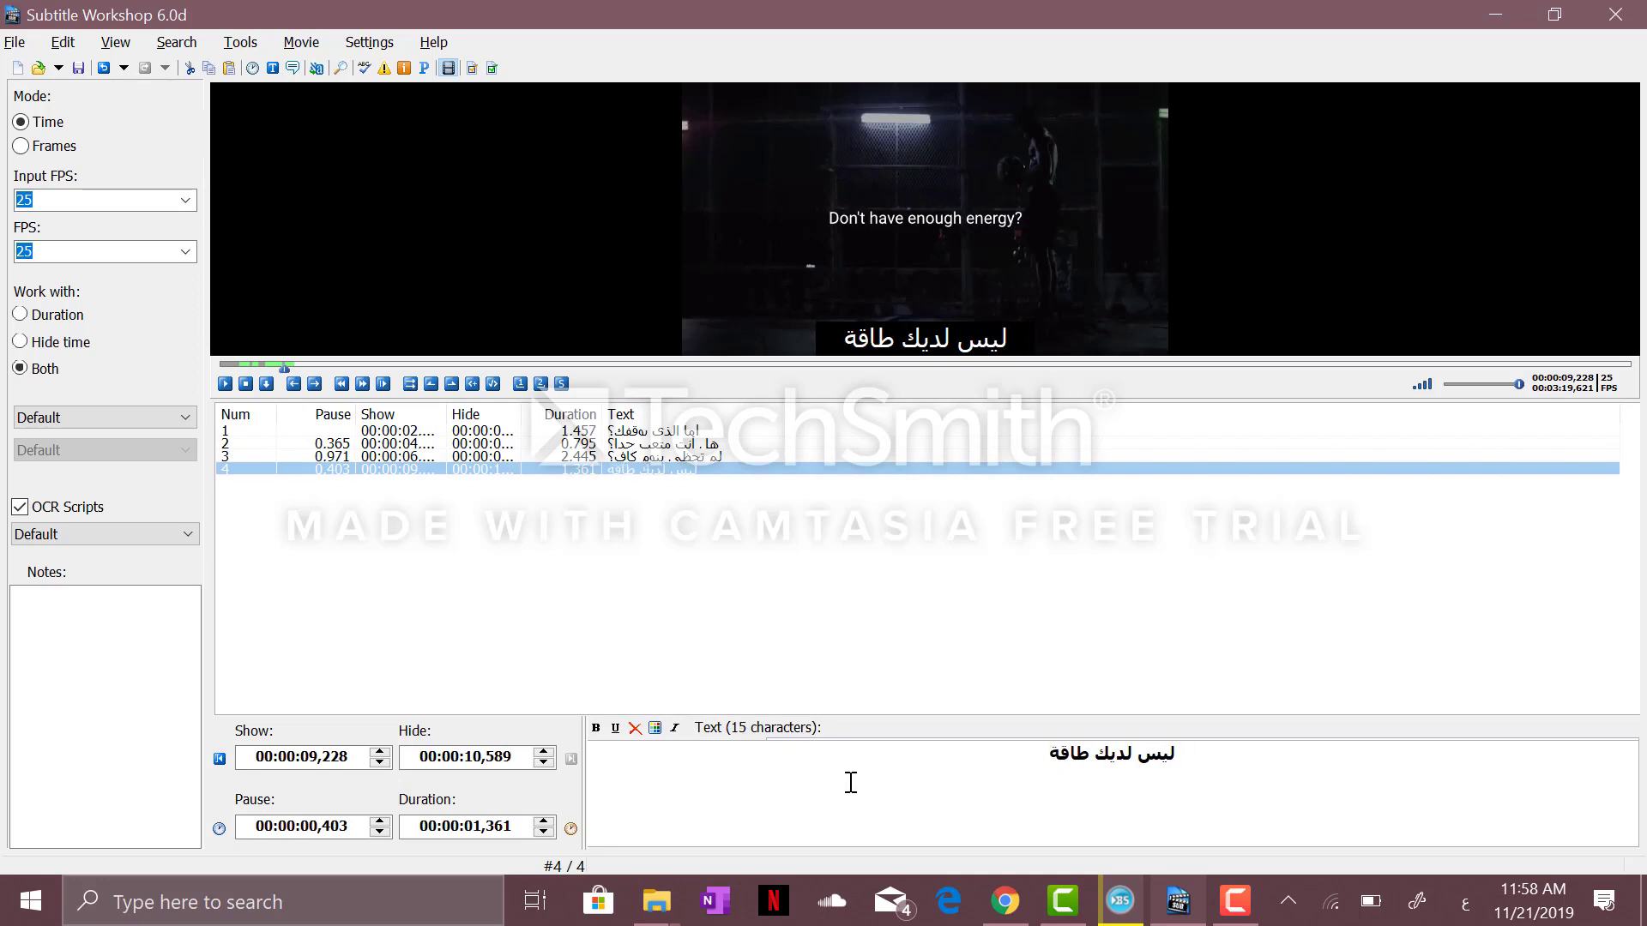
type("كافي")
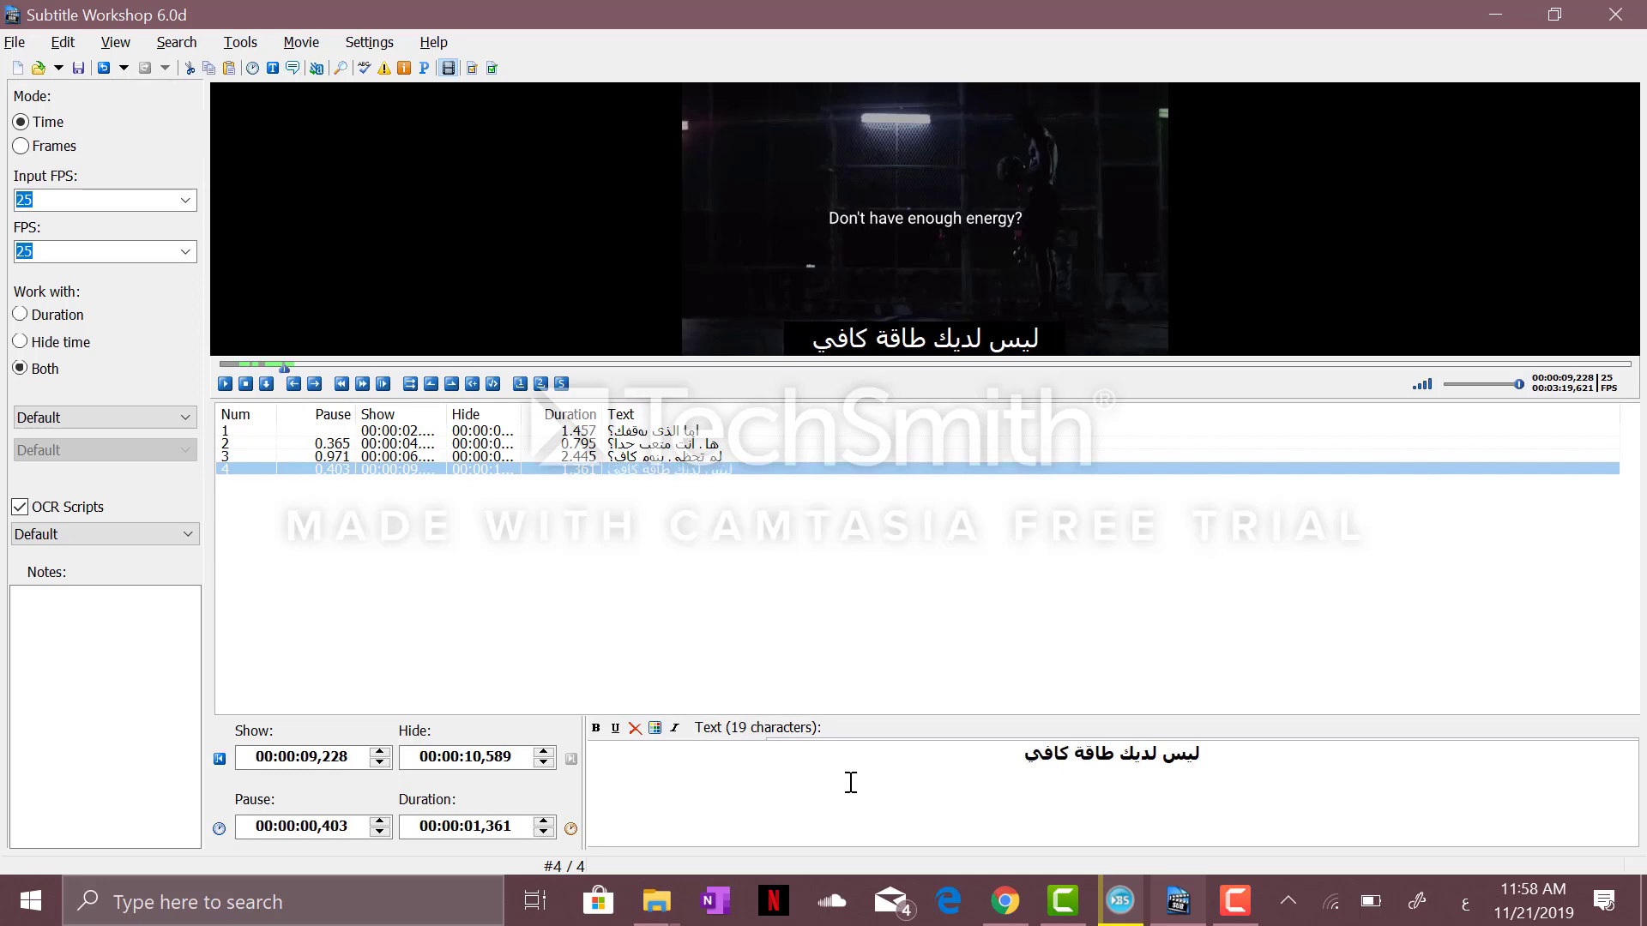
type("ة؟")
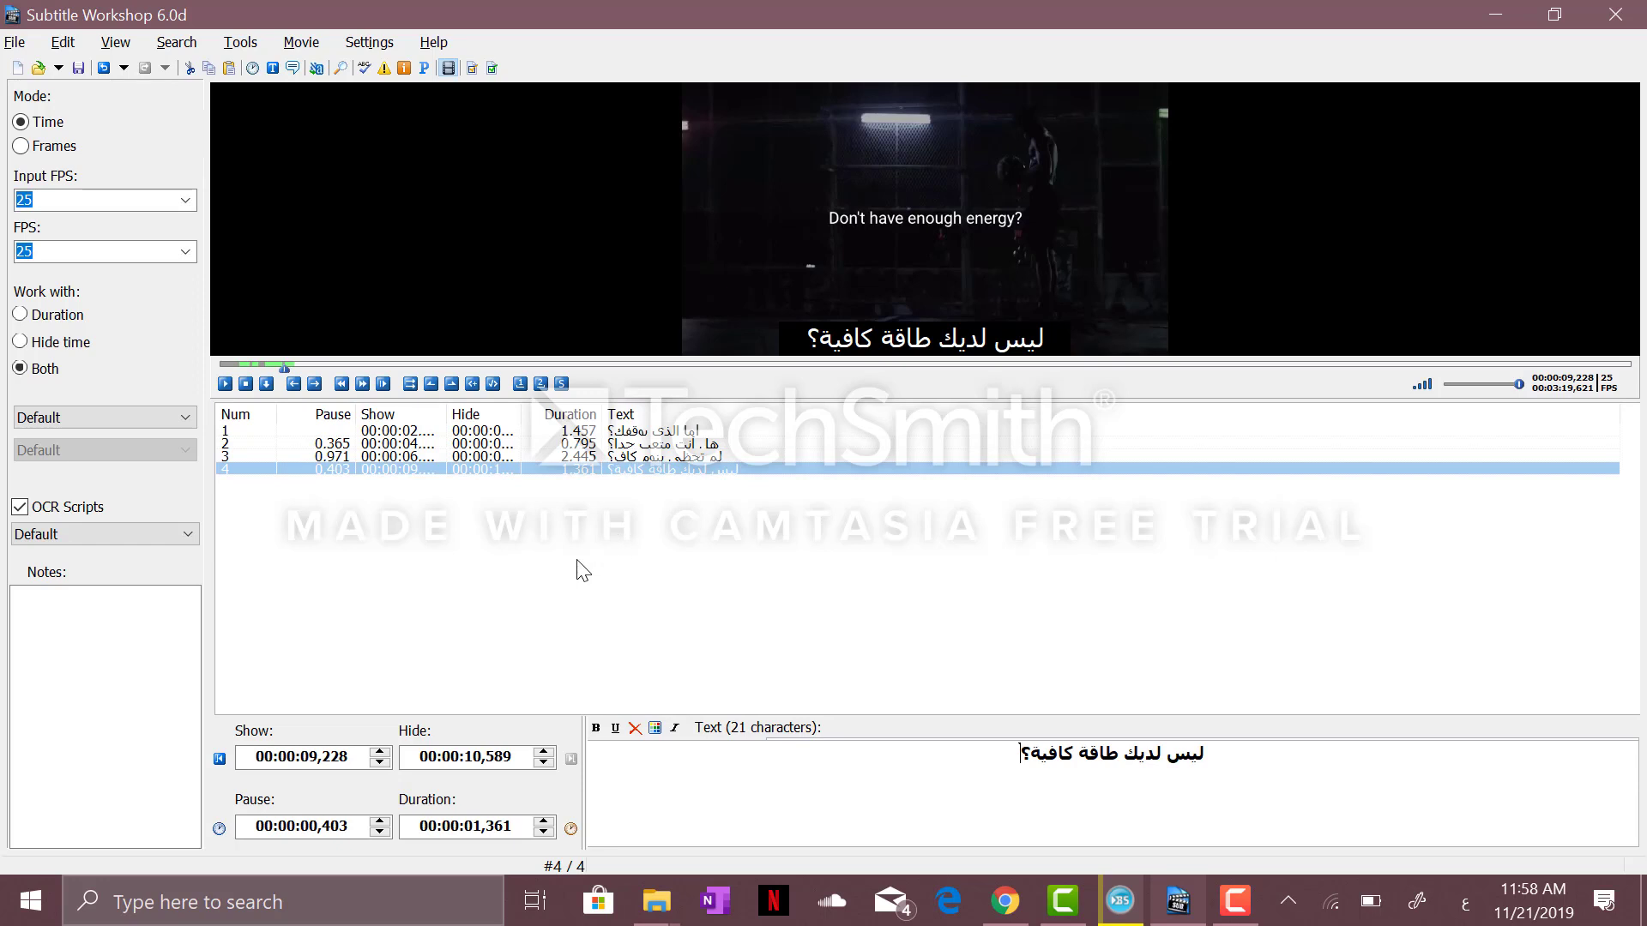
left_click(478, 564)
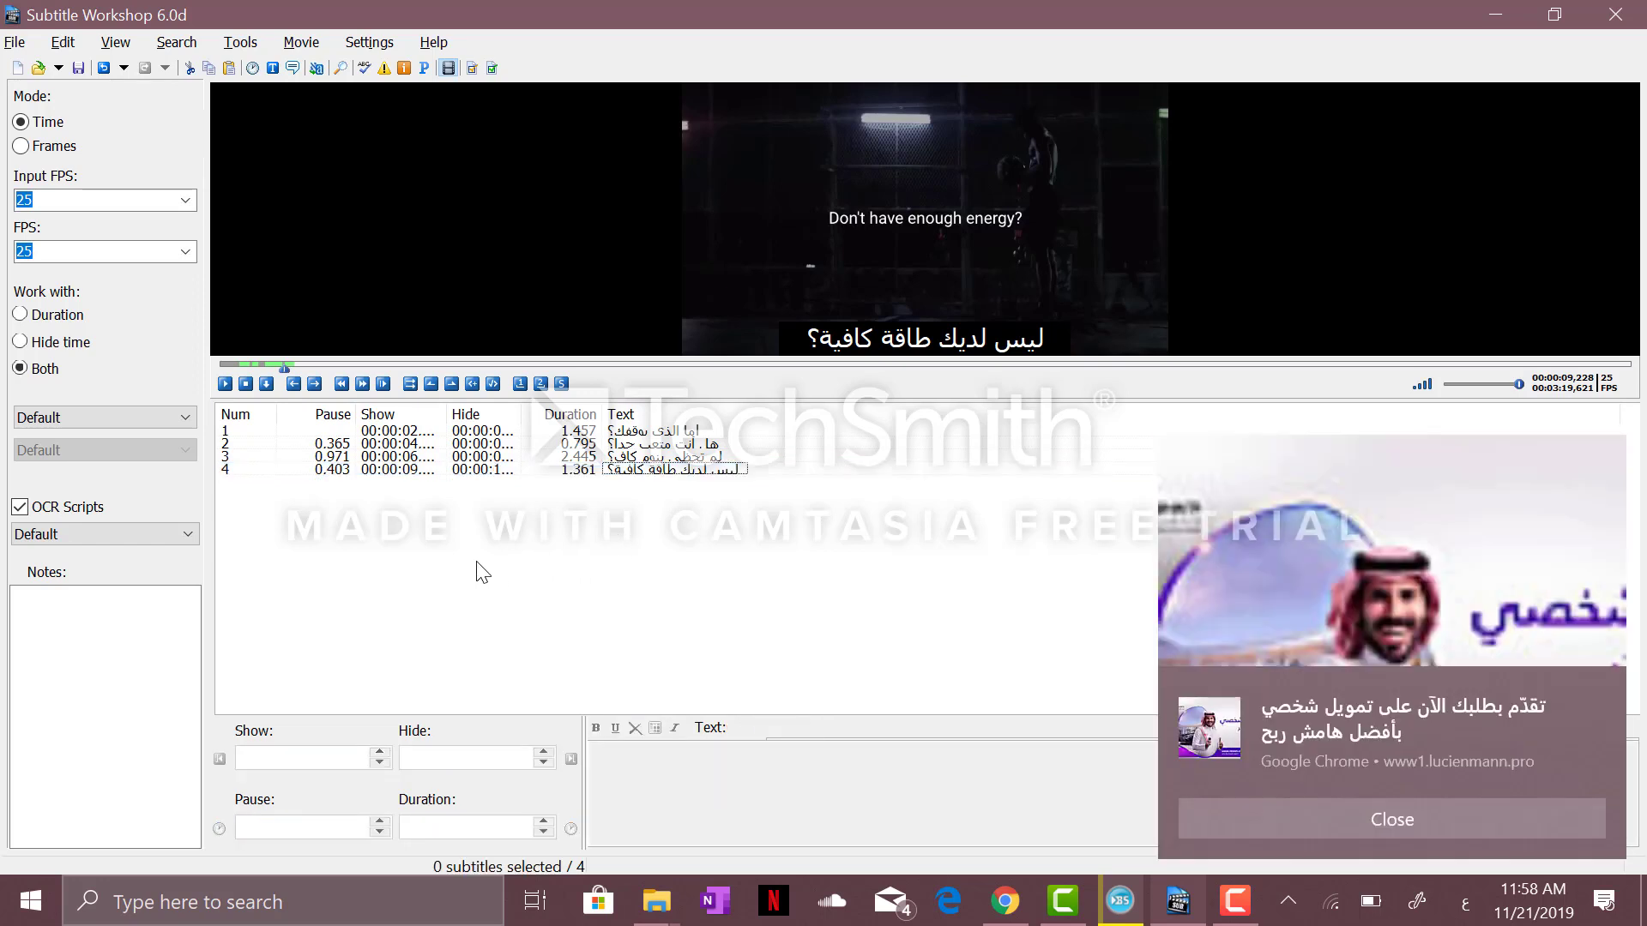
left_click(1434, 827)
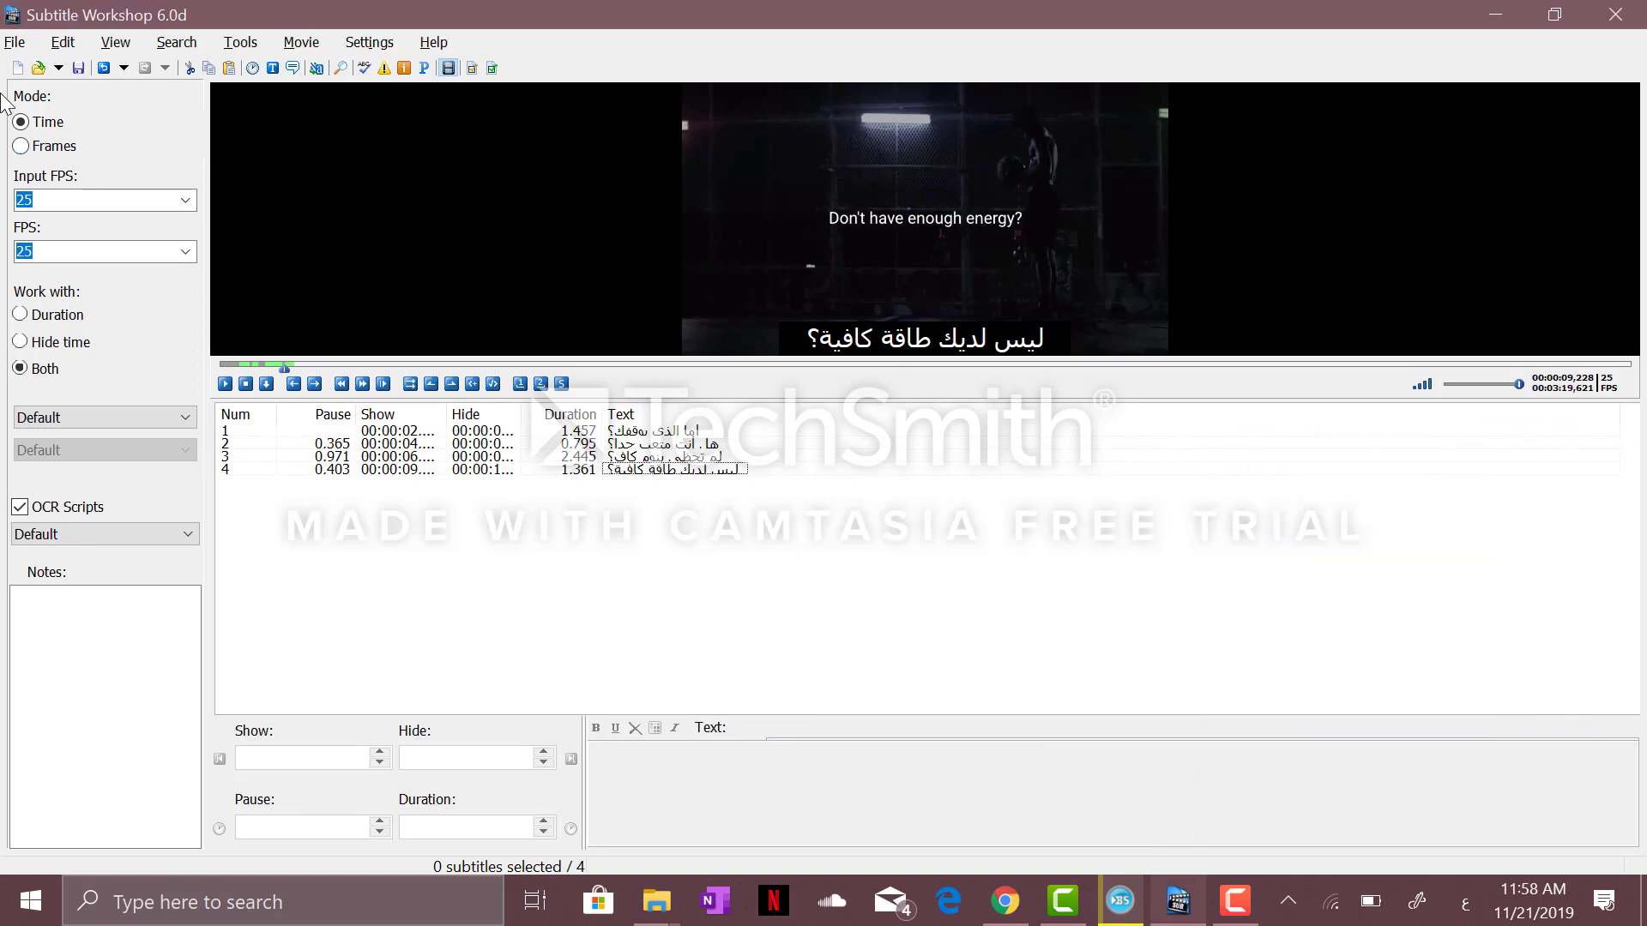
- Start saving the subtitles as a new file and choose SubRip as the output format
left_click(14, 42)
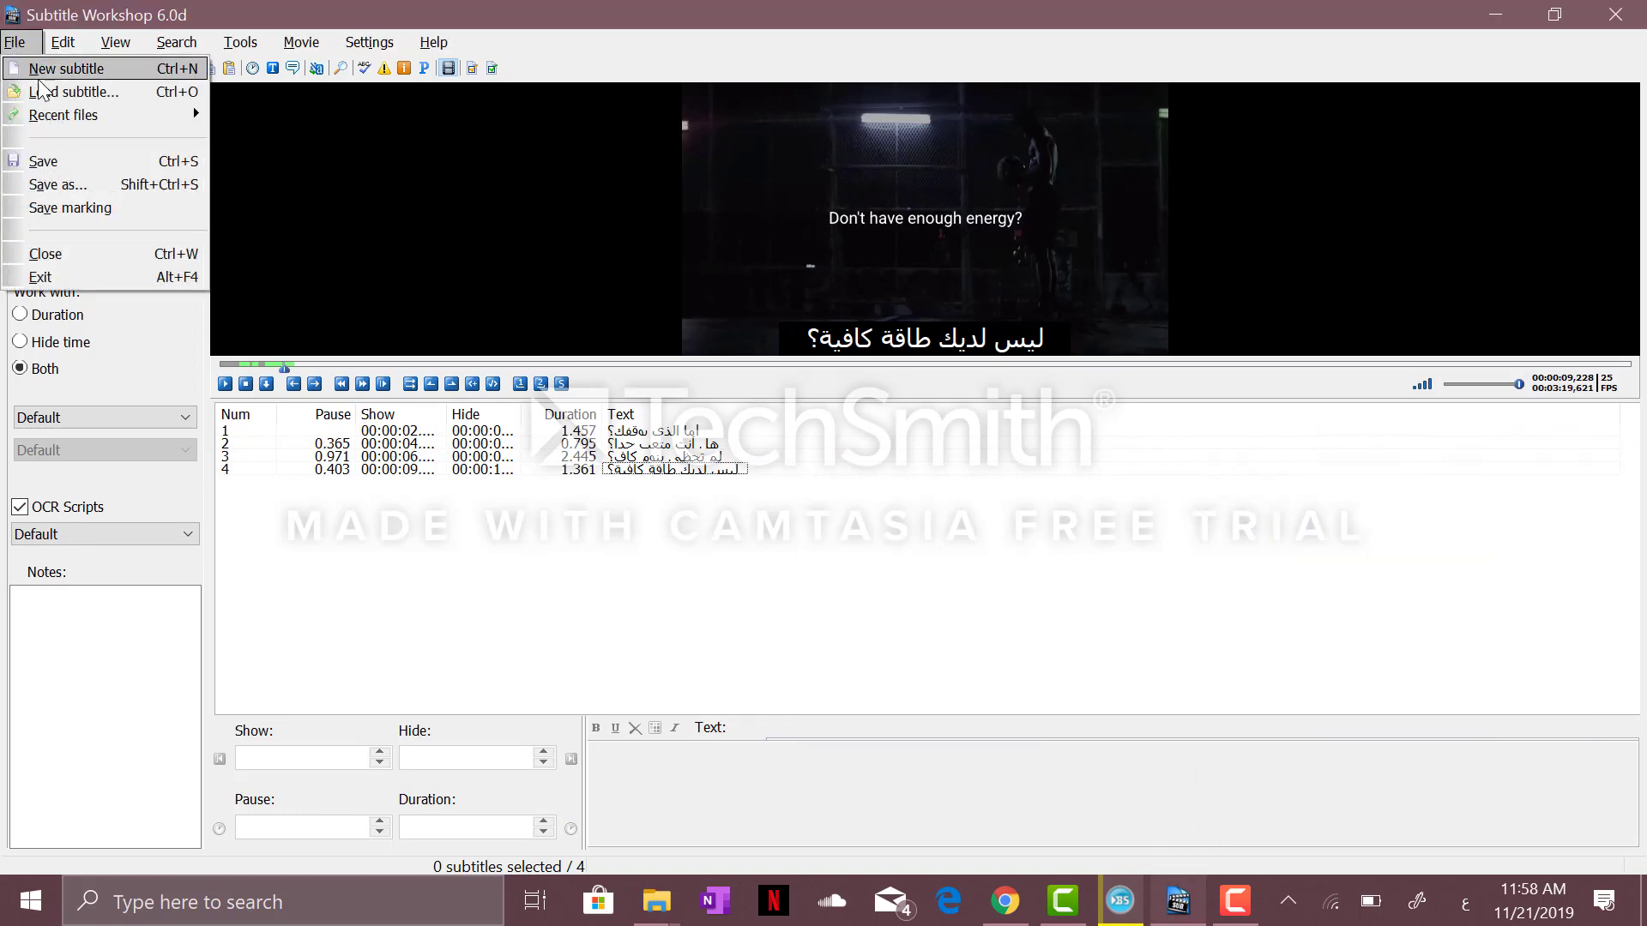
left_click(49, 187)
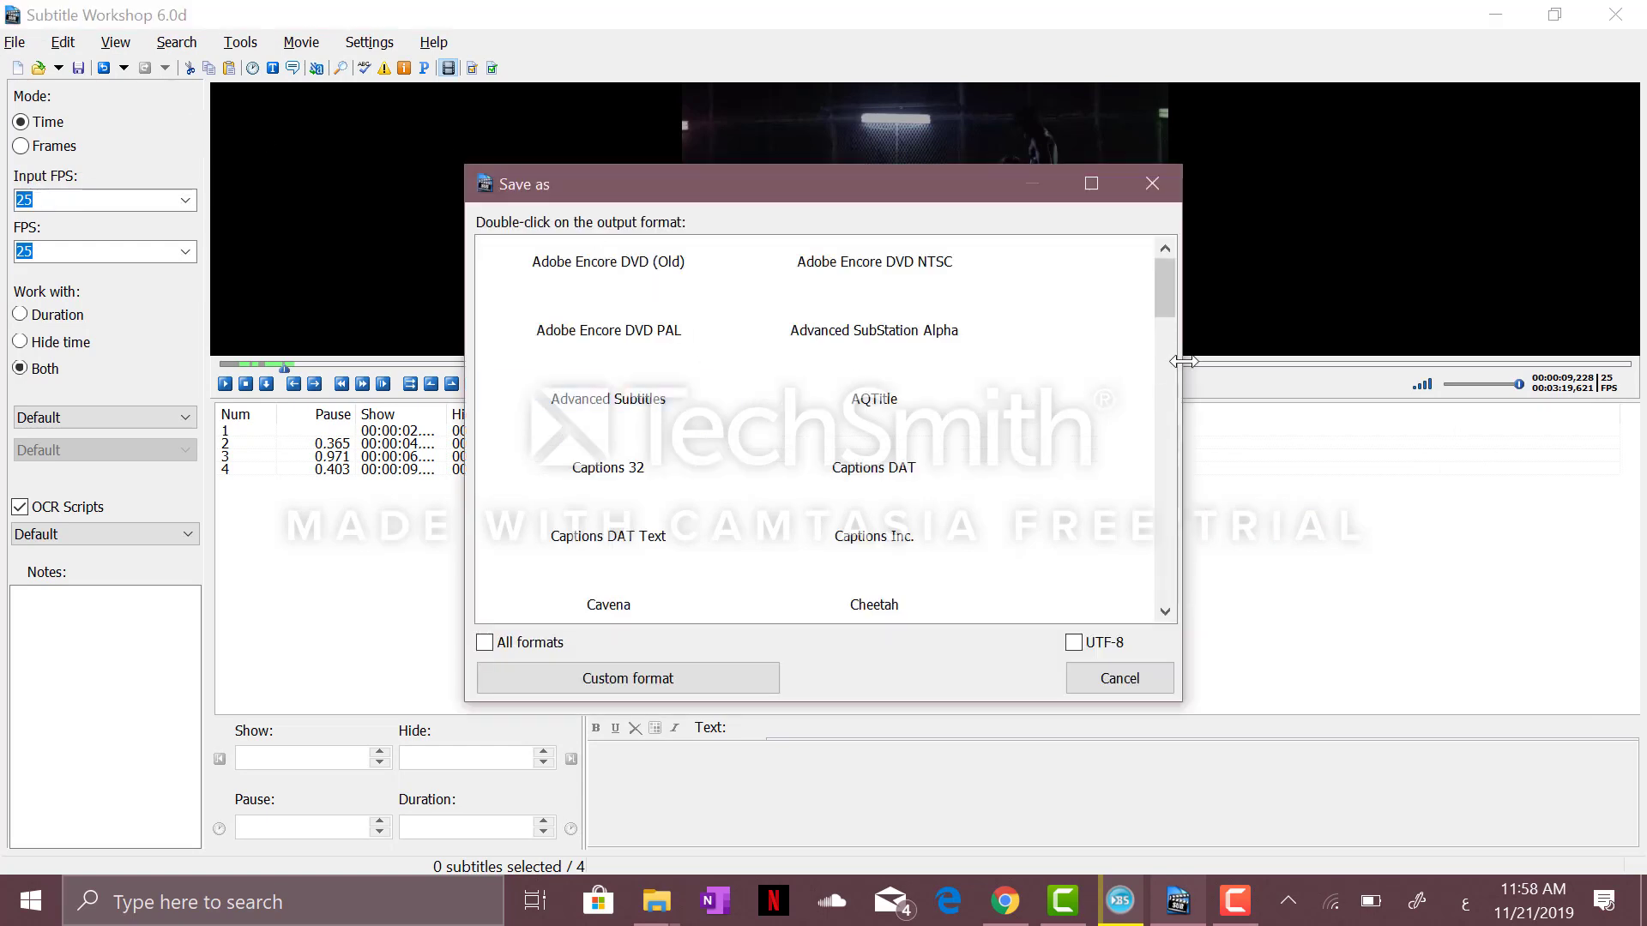
left_click_drag(1162, 292, 1170, 481)
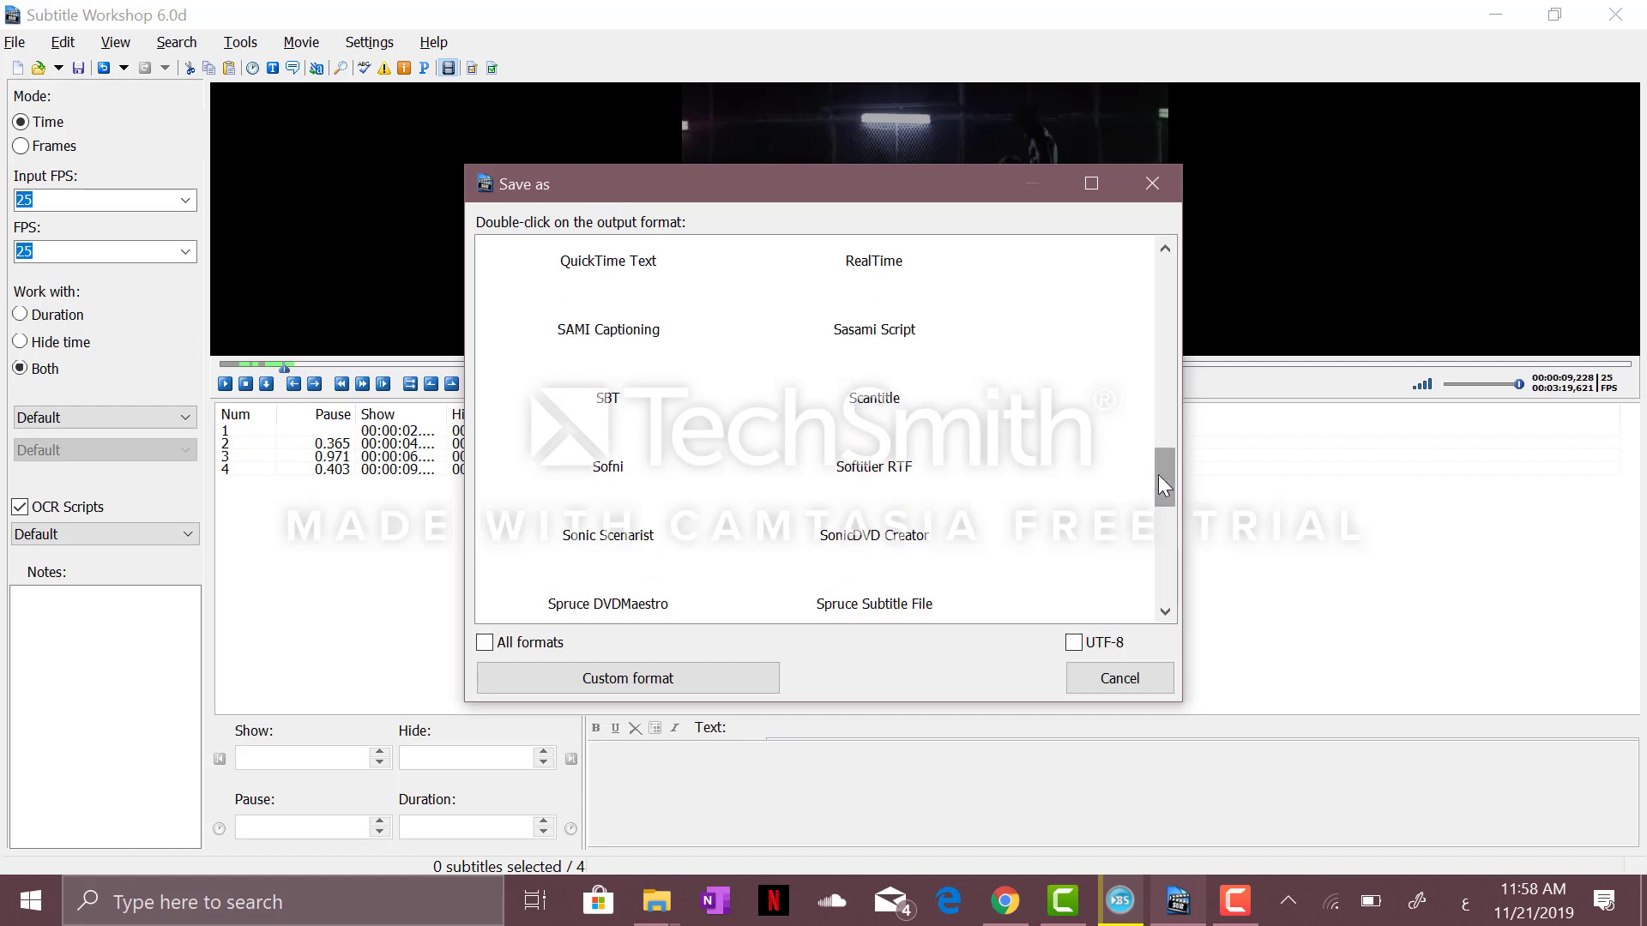
left_click_drag(1159, 492, 1158, 523)
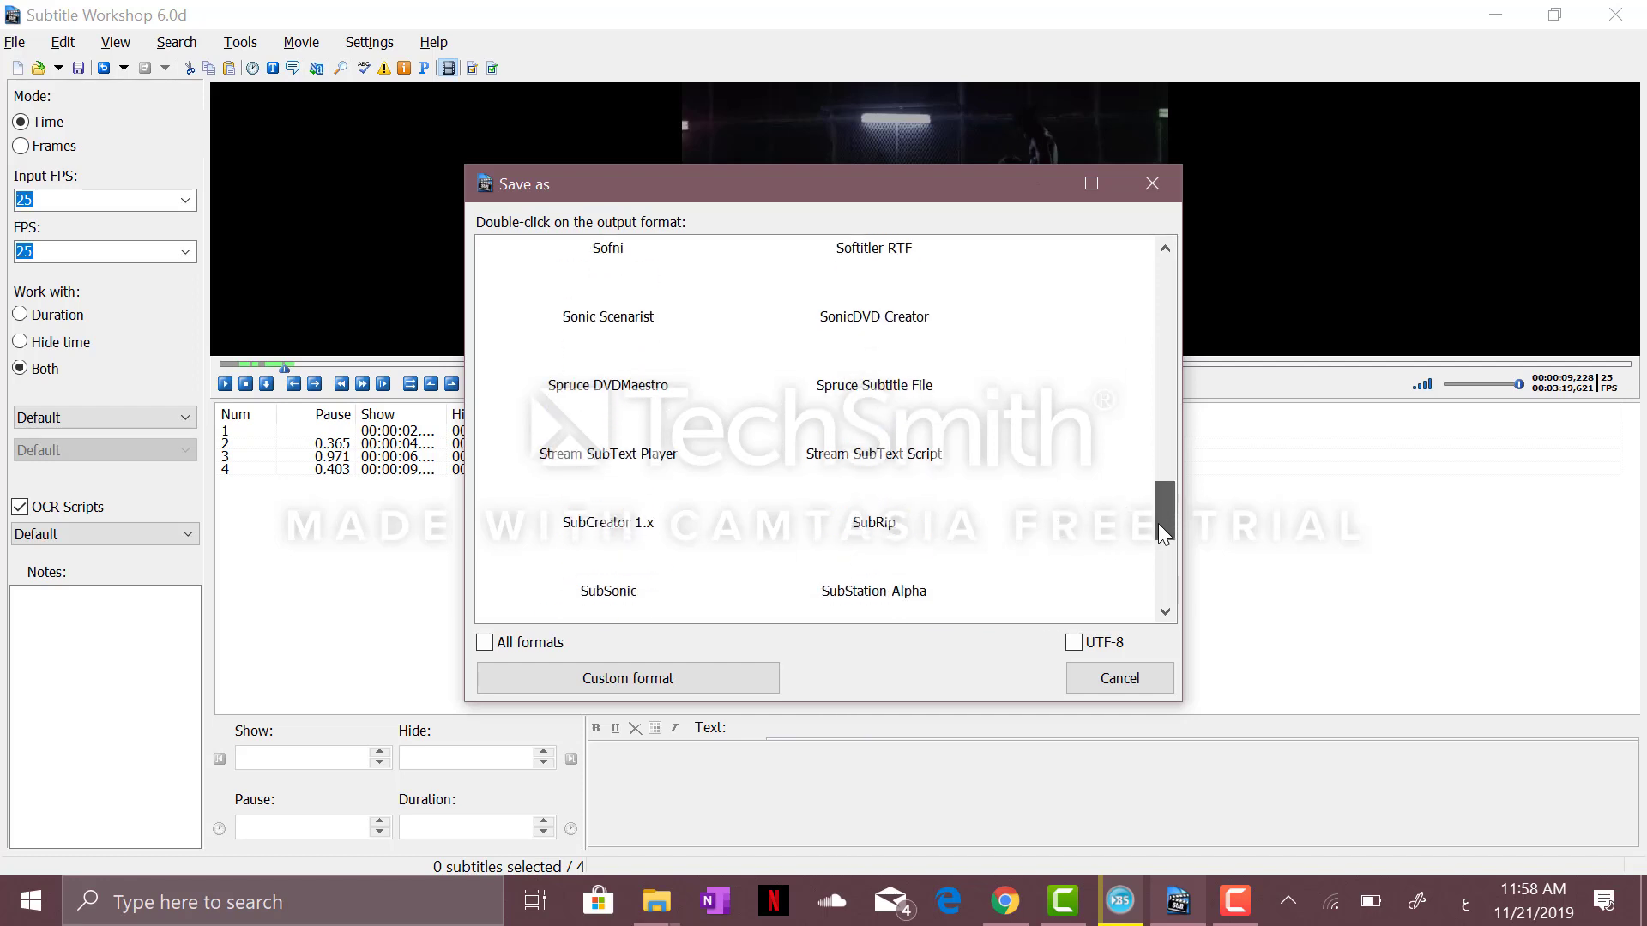
double_click(885, 527)
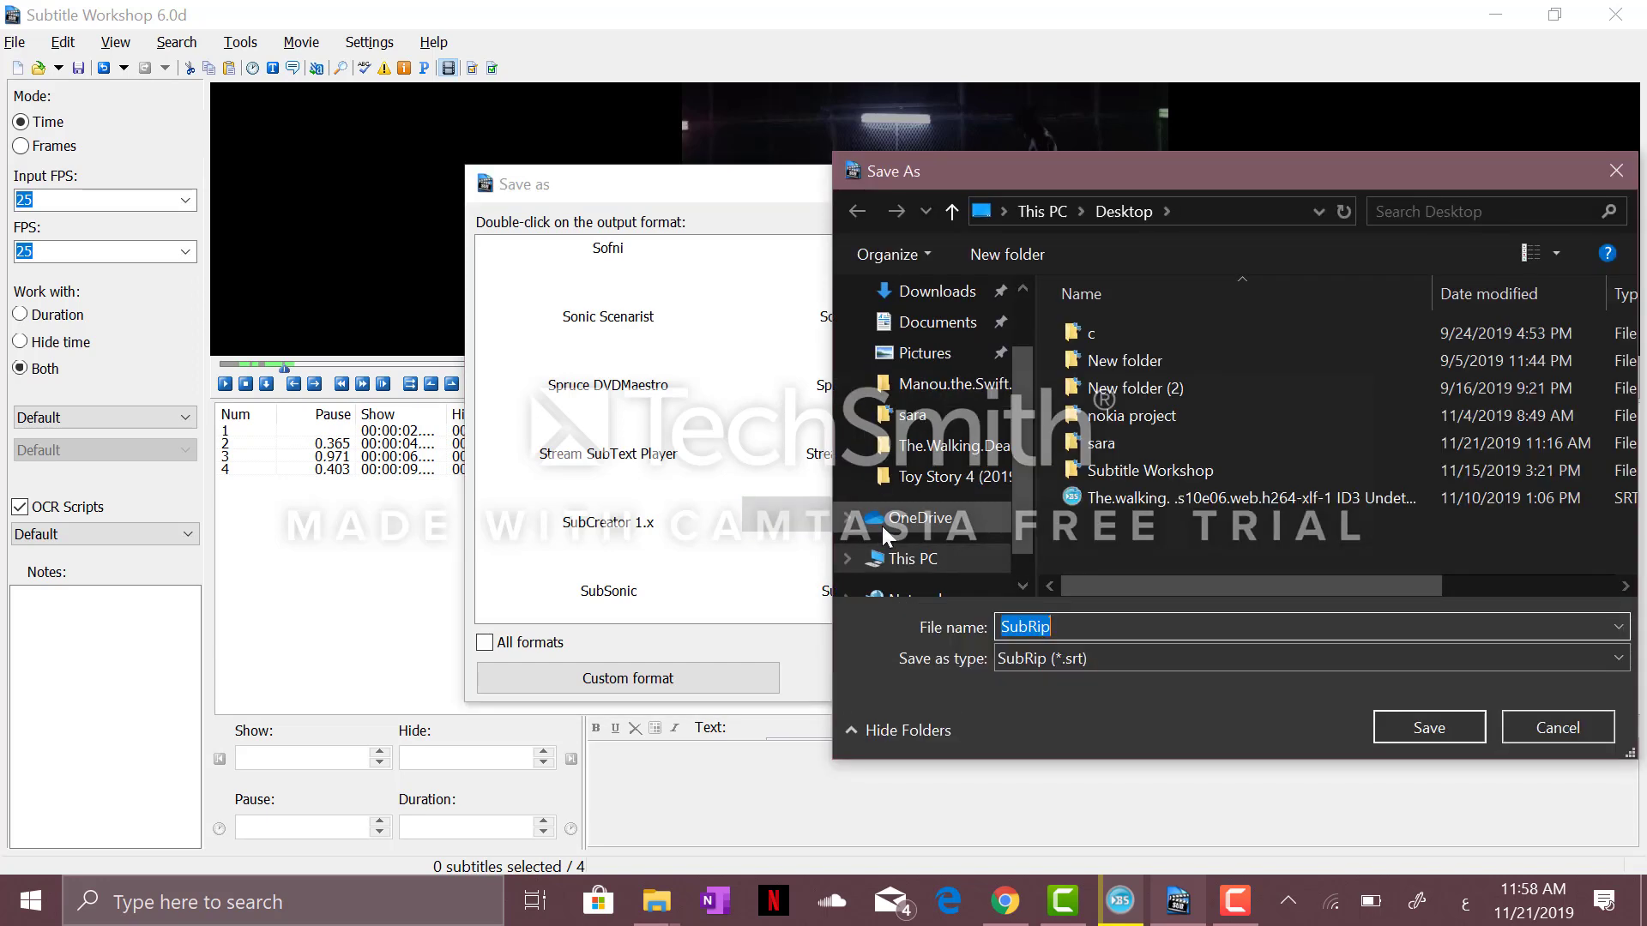
- Save the SubRip file to the Desktop under the video's name, "NO EXCUSES - Best Motivational Video.mp4"
left_click(1023, 325)
left_click(952, 342)
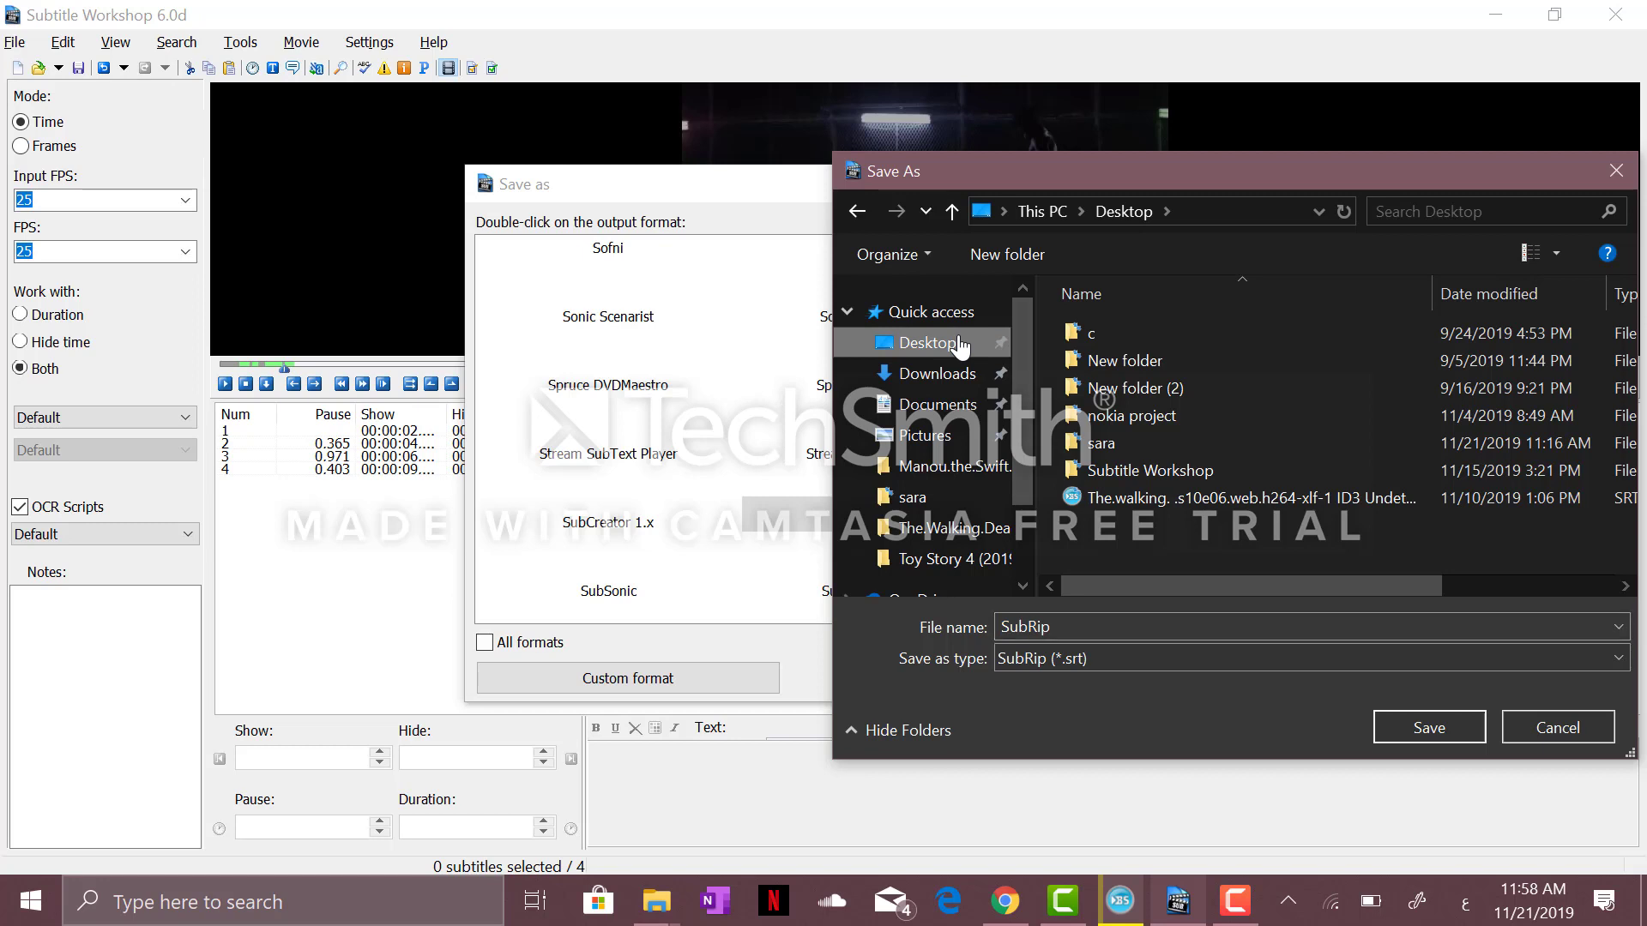
double_click(1126, 625)
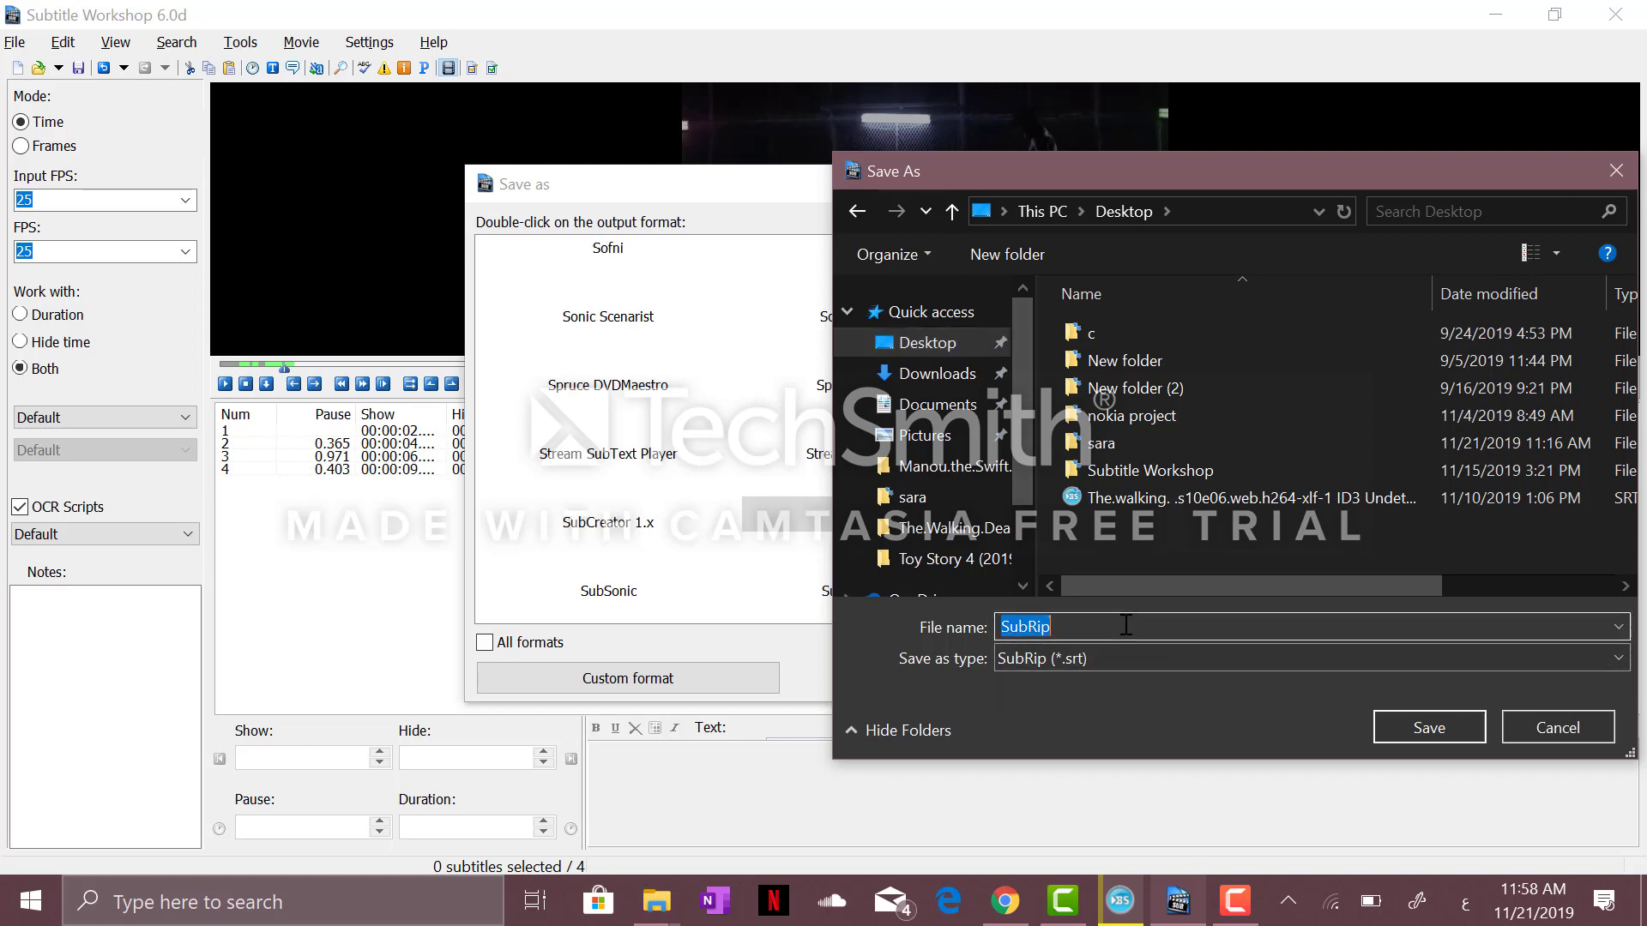
type("ى")
key("alt+shift")
type("n")
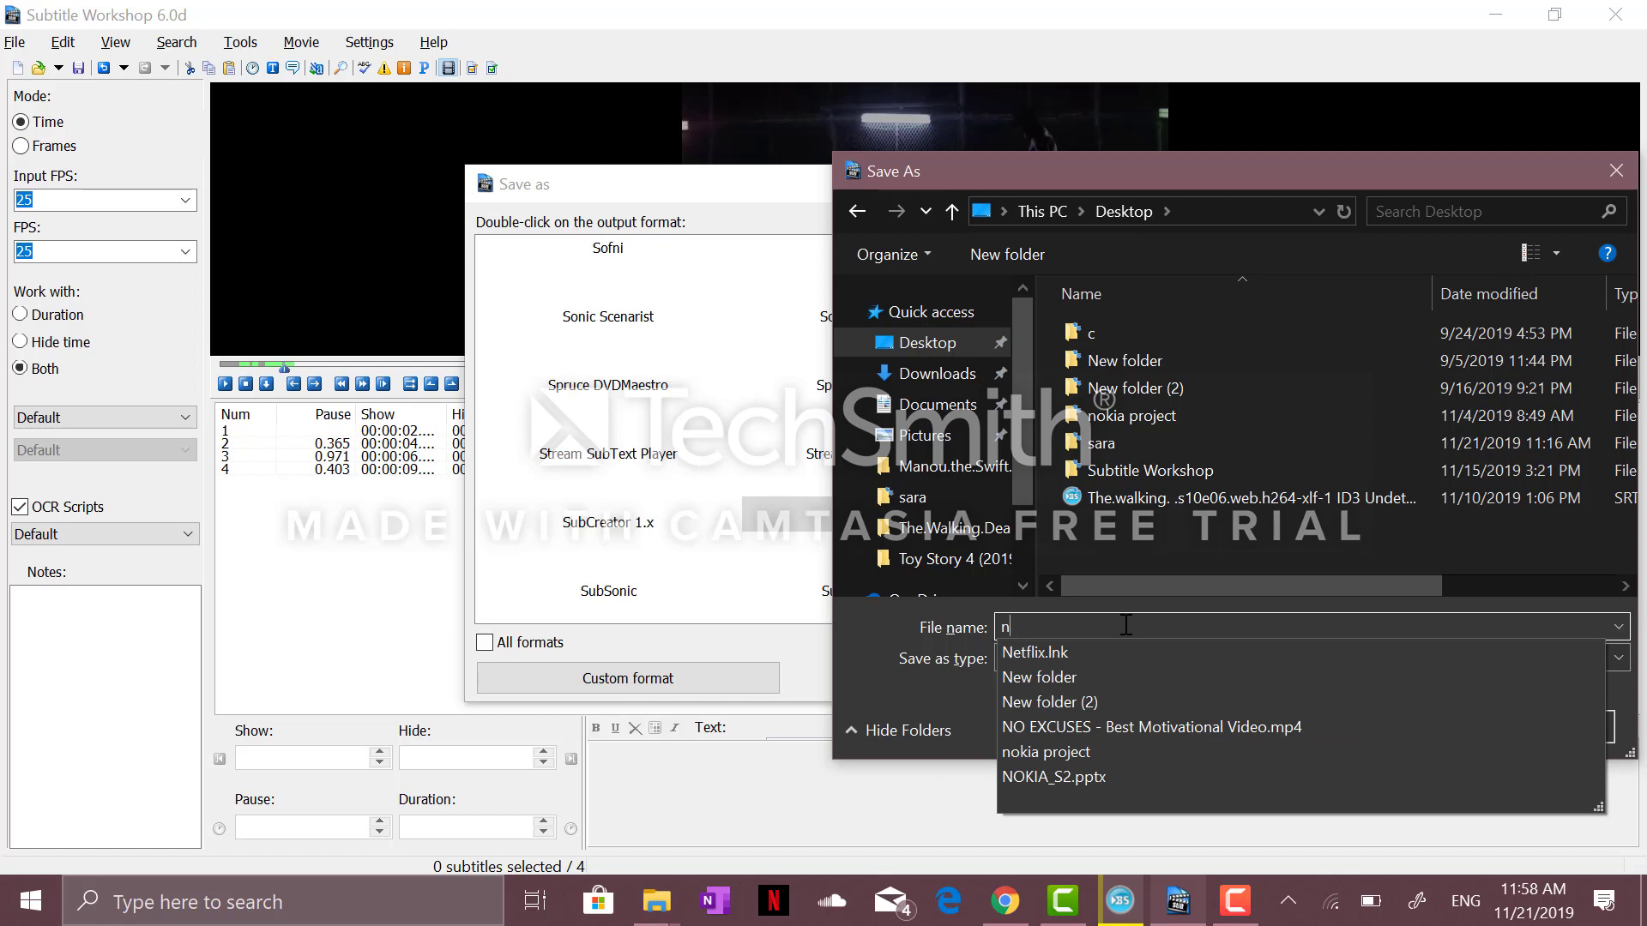
type("o")
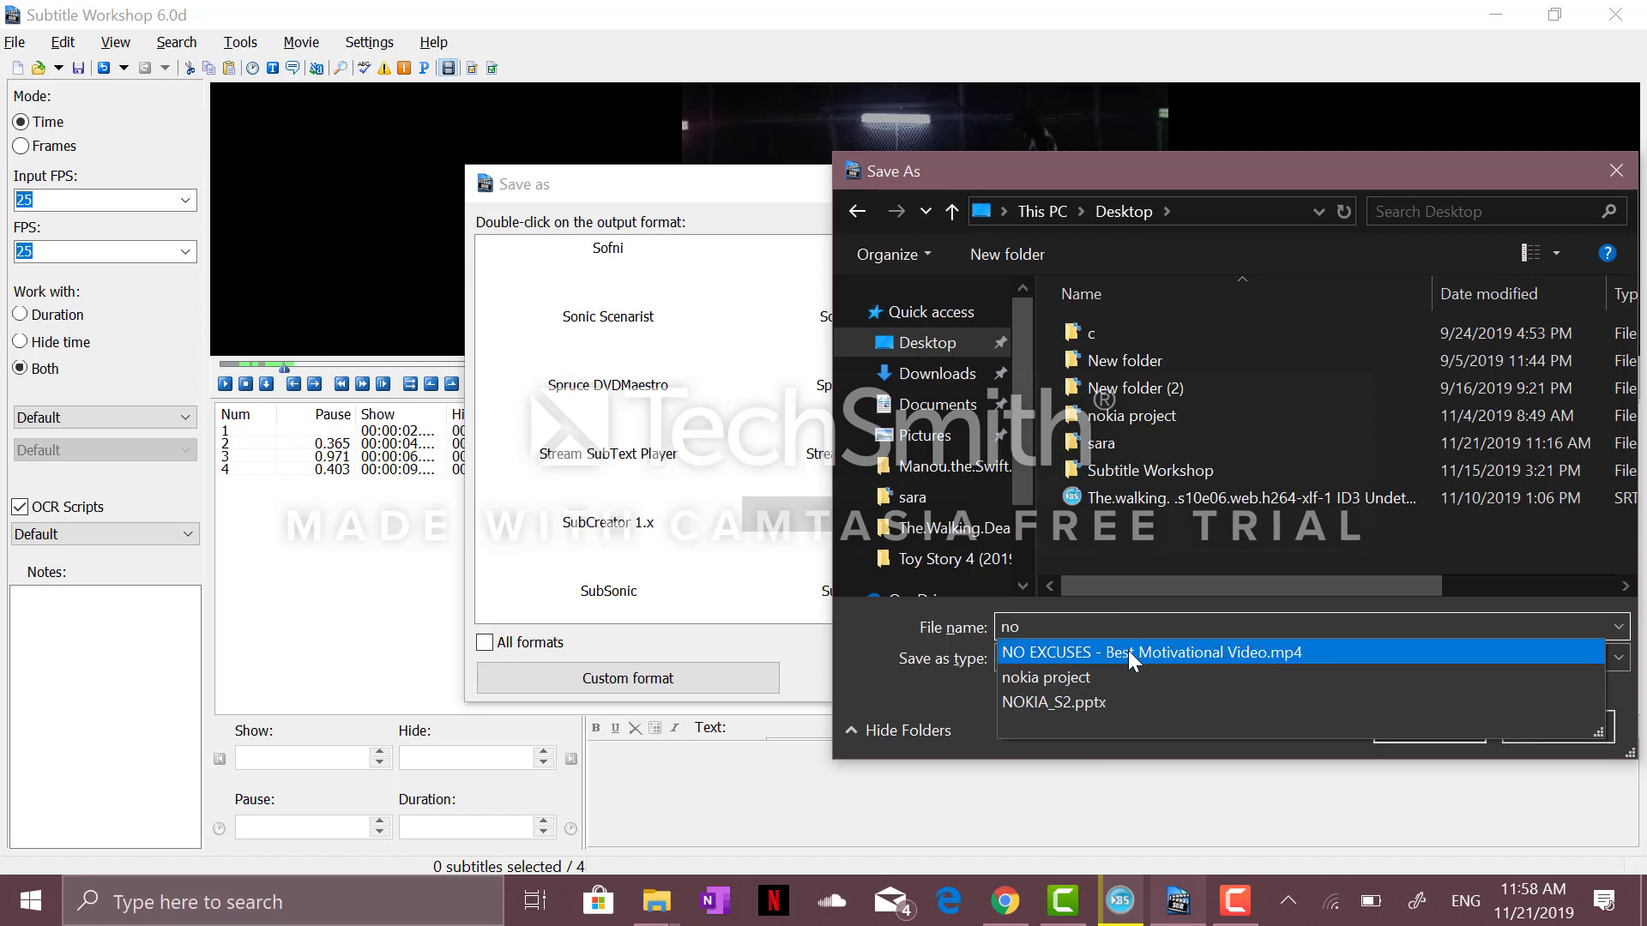
left_click(1129, 650)
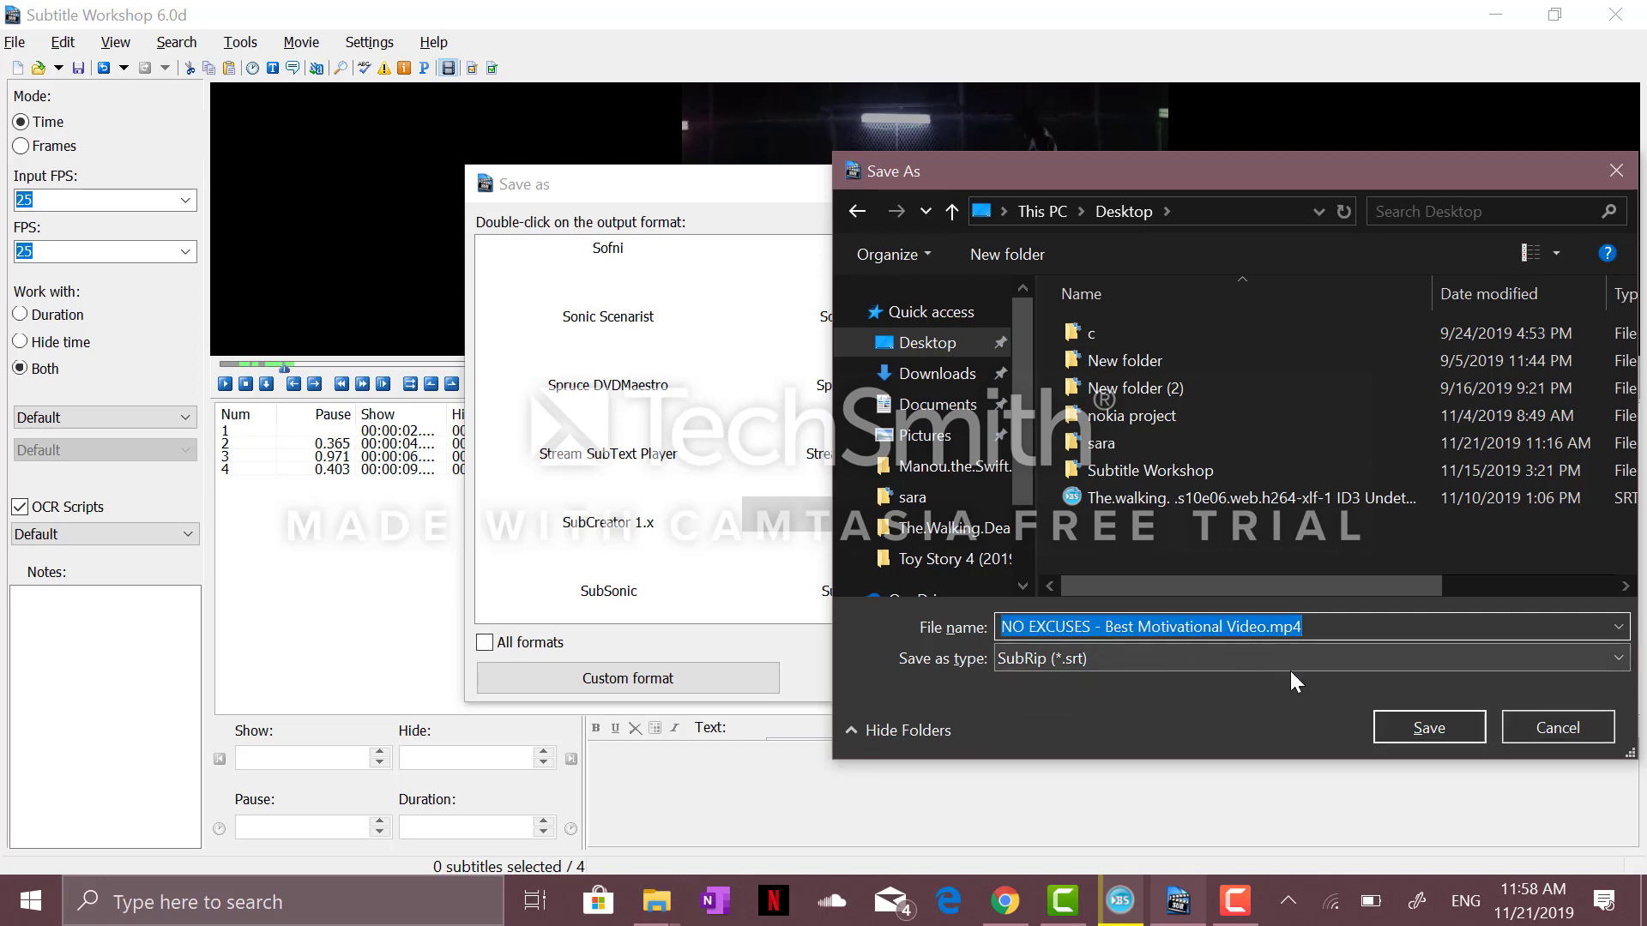
left_click(1410, 731)
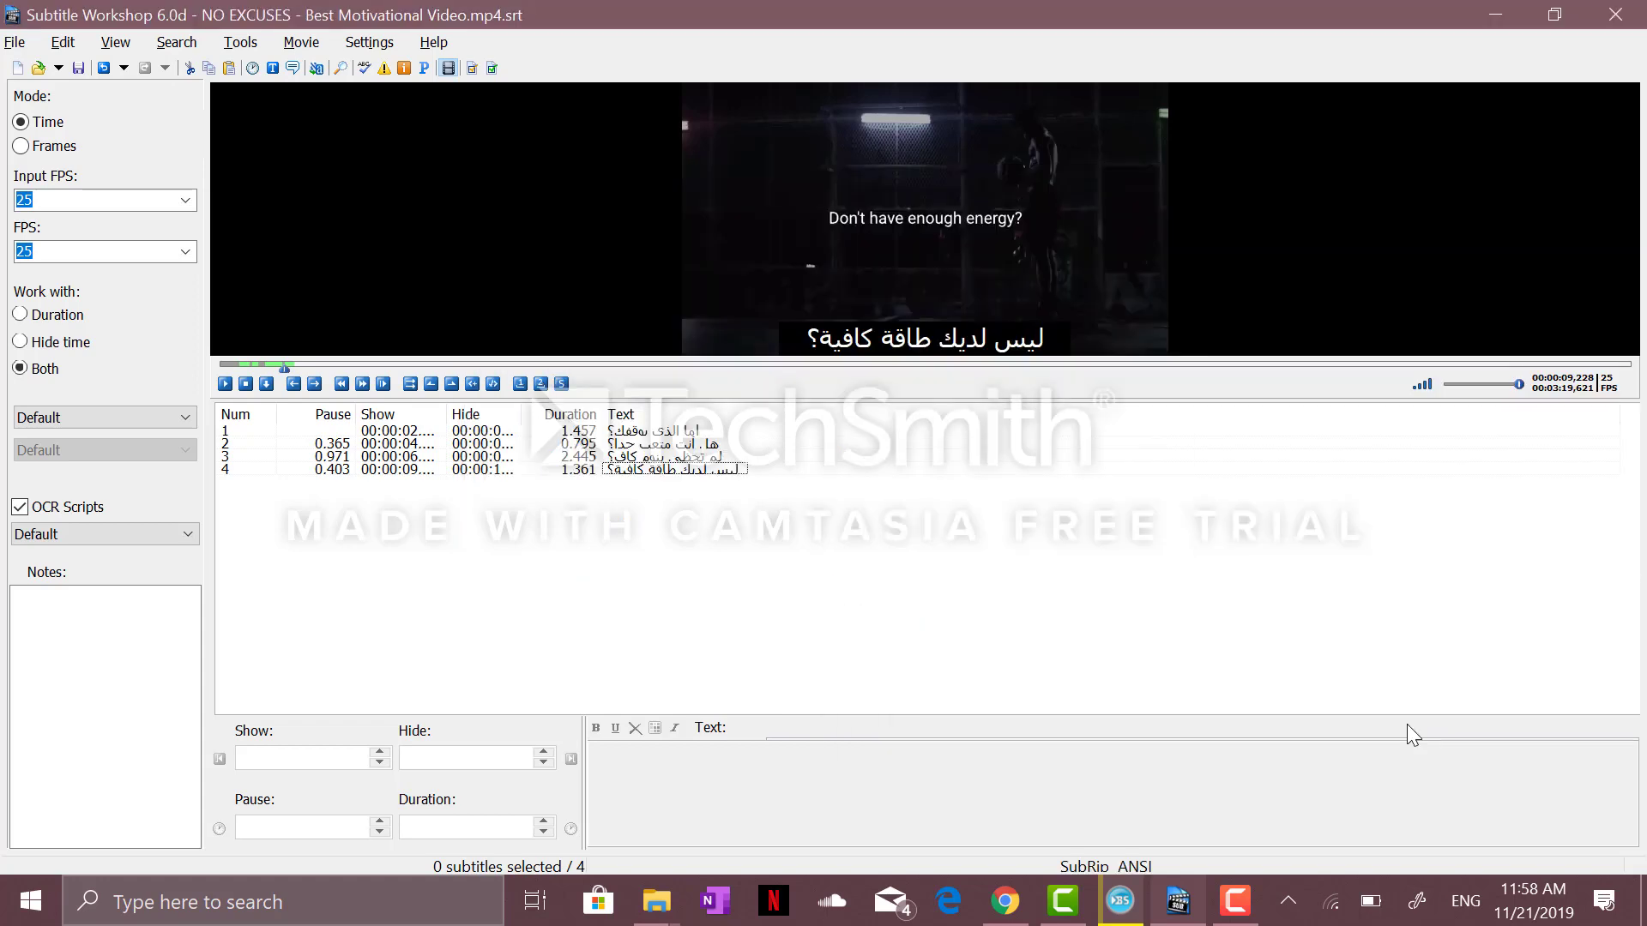